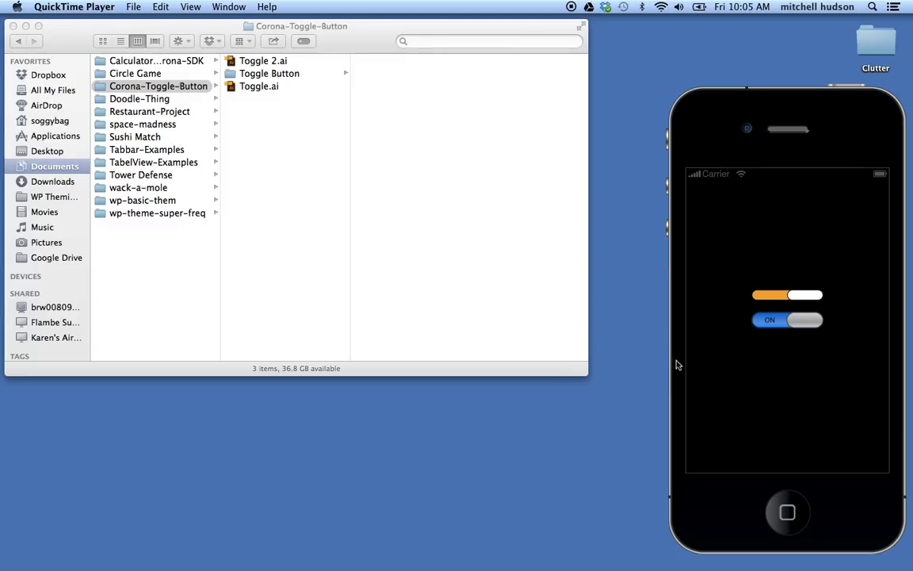
- Tap the lower toggle switch off and on repeatedly, then flip the upper toggle to white and blue
click(797, 353)
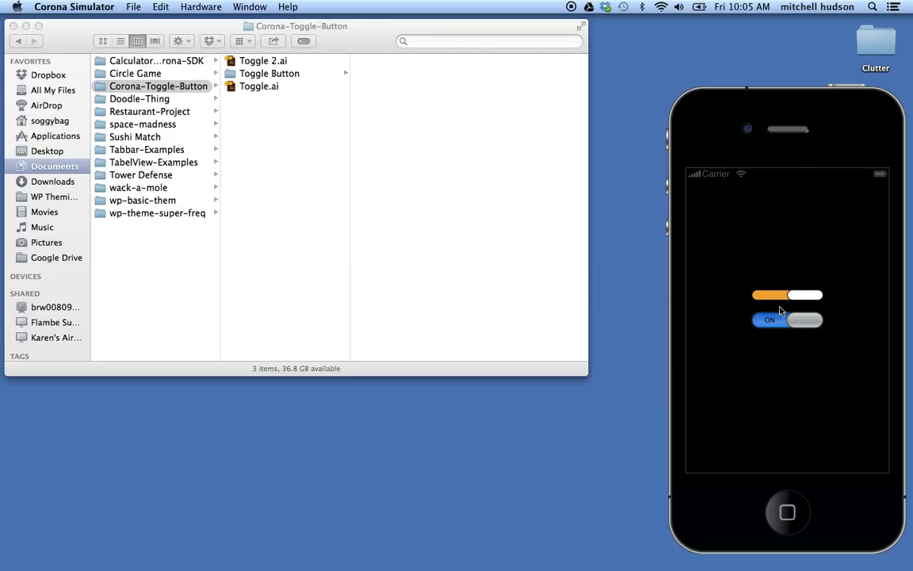
click(792, 329)
click(779, 333)
click(793, 325)
click(795, 324)
click(795, 323)
click(793, 324)
click(794, 299)
click(794, 296)
- Quick Look Toggle-2.png and Toggle.png in the Toggle Button folder, then open Toggle.ai
click(309, 73)
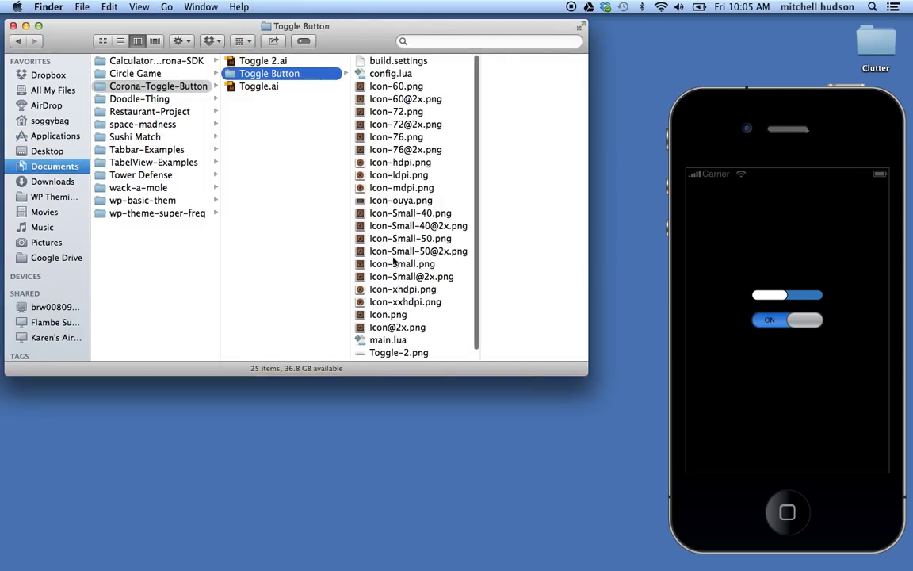
scroll(394, 260, down, 2)
click(436, 342)
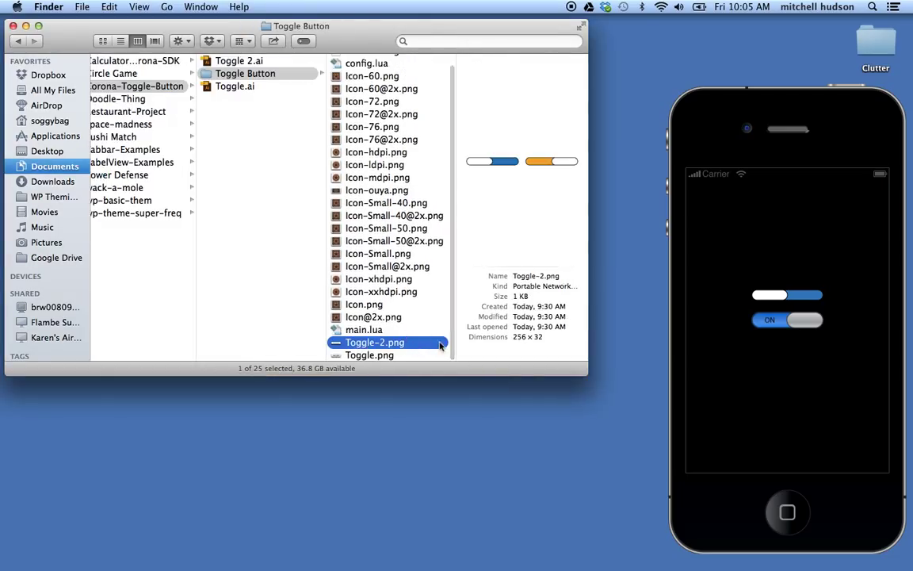
key(space)
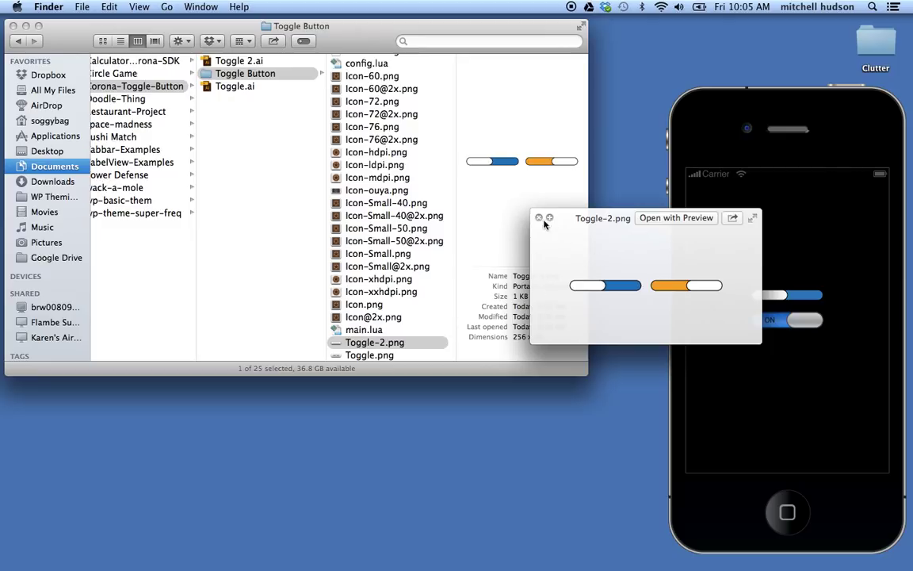
key(Down)
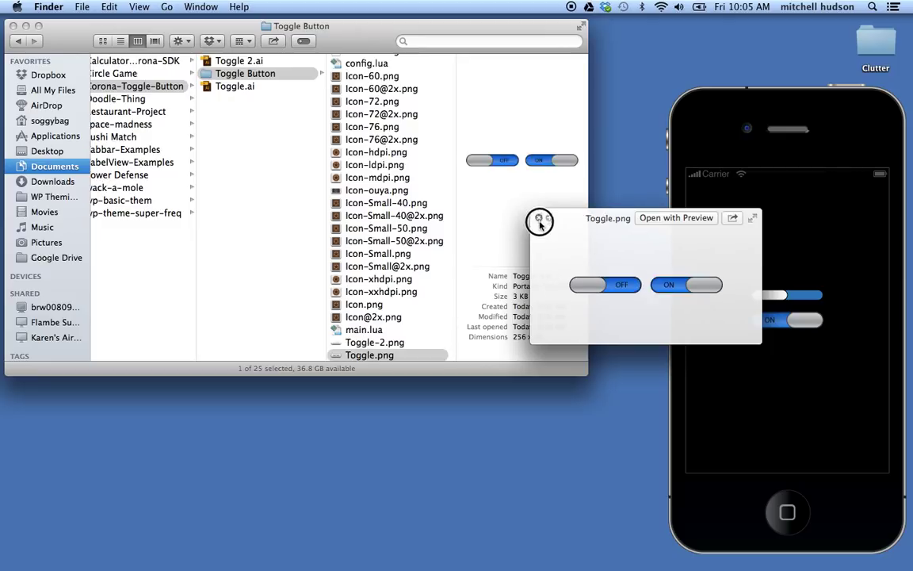
click(539, 218)
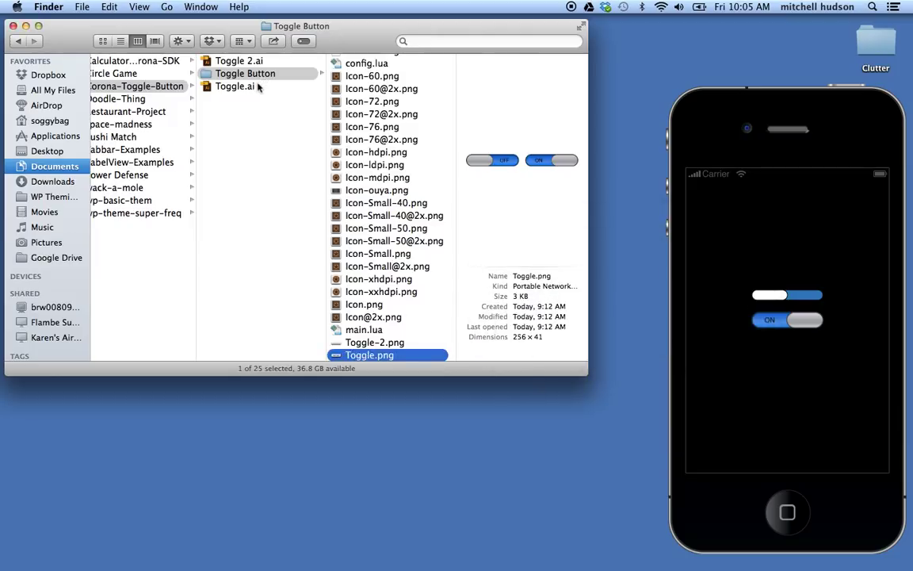
double_click(210, 88)
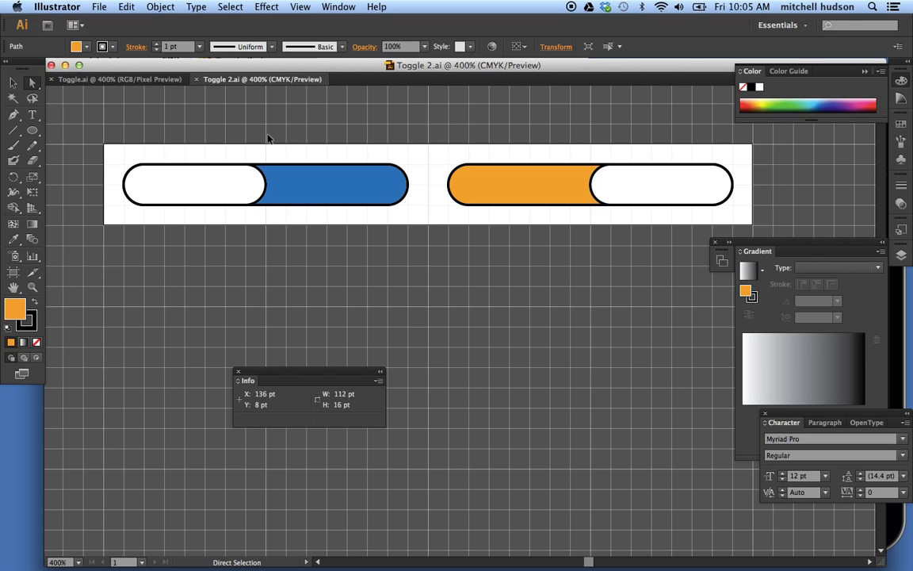
- Zoom out and switch between Toggle.ai and Toggle 2.ai to compare, then start a new document
key(super+minus)
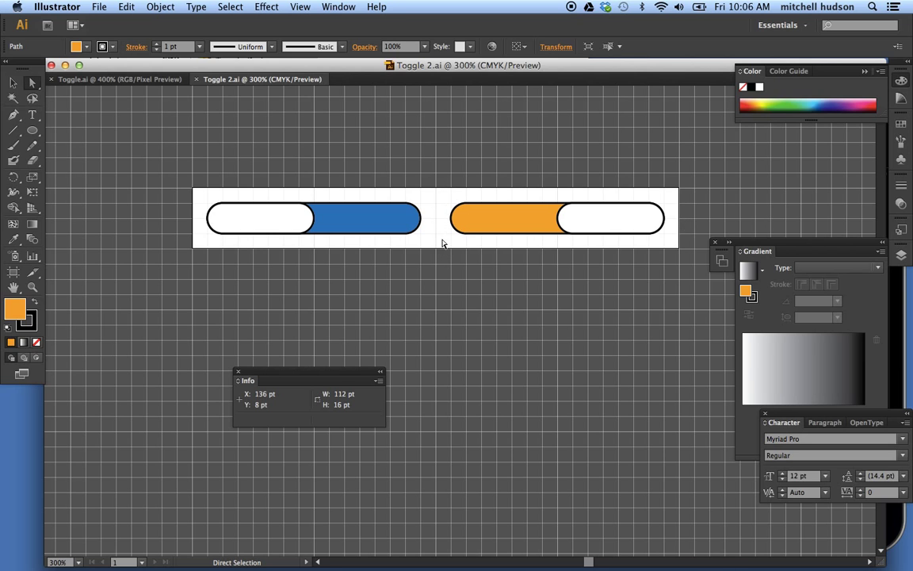
click(156, 81)
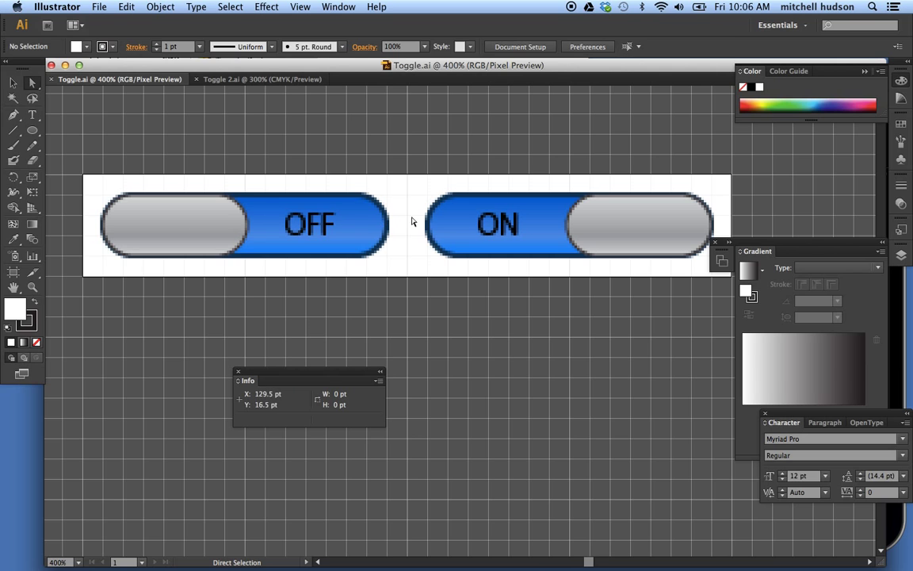
click(257, 76)
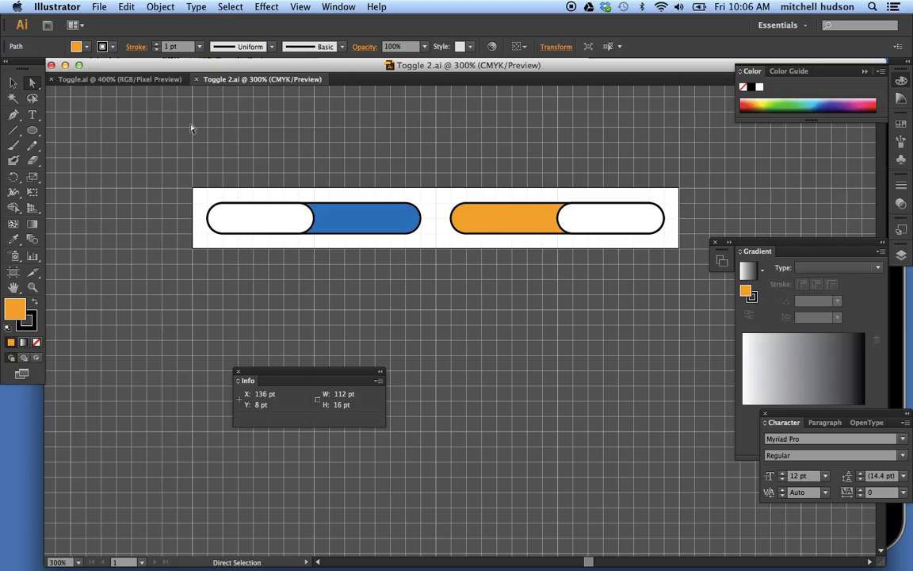
key(v)
key(super+n)
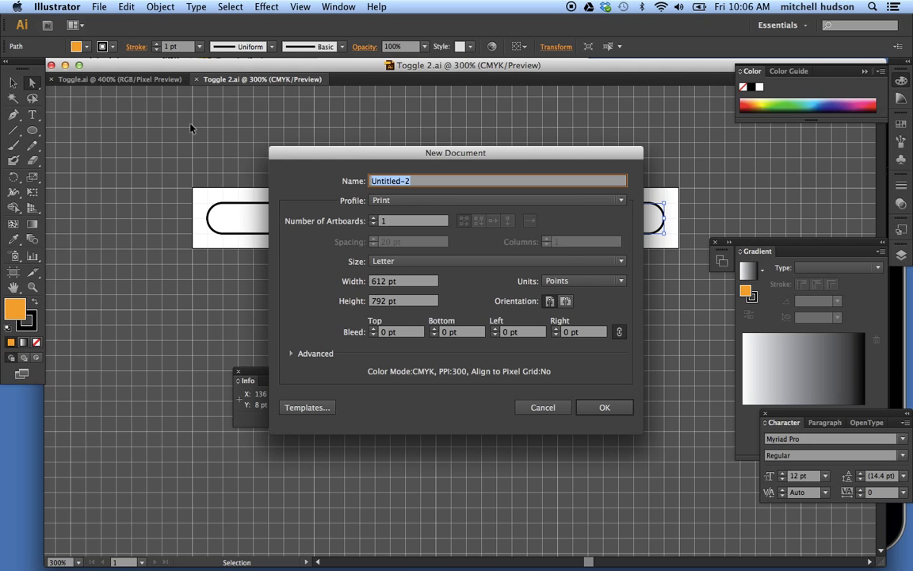
- Create the Letter-size Untitled-2 document and turn on Show Grid
click(603, 407)
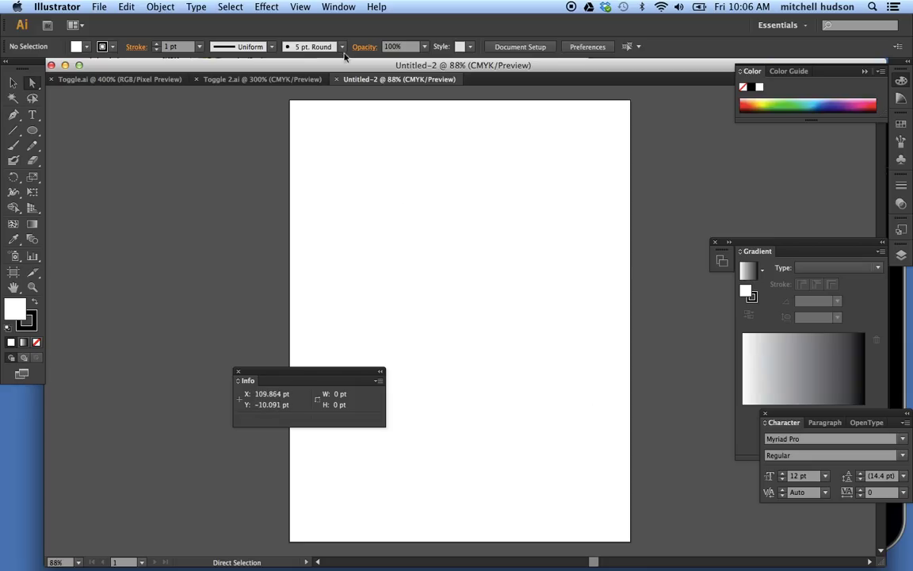
click(299, 6)
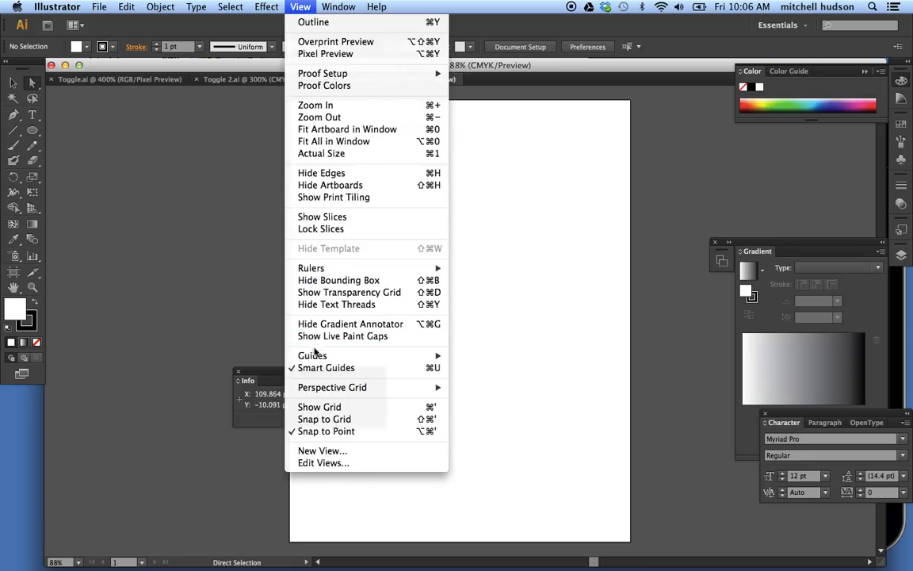
click(318, 408)
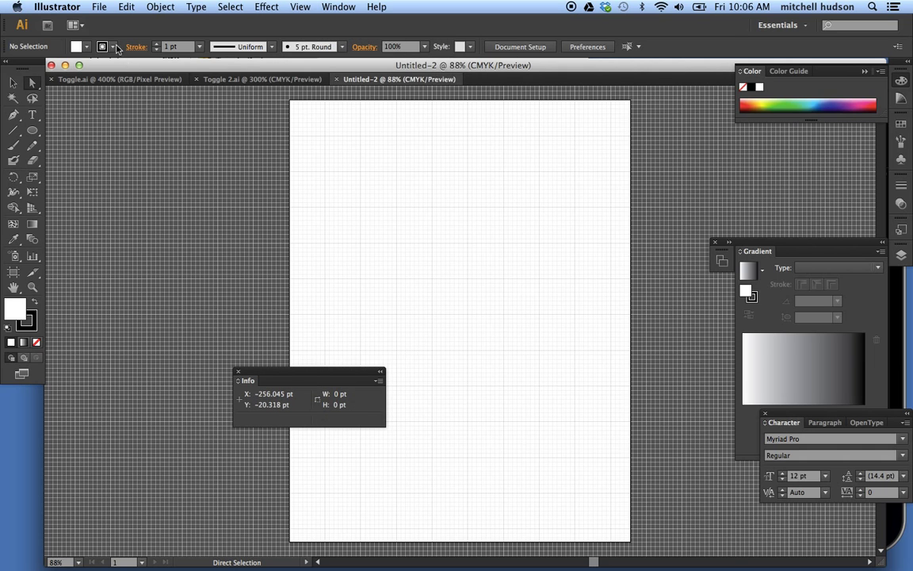
- Set the Guides & Grid preferences to a gridline every 64 pt with 8 subdivisions
click(62, 10)
mouse_move(67, 46)
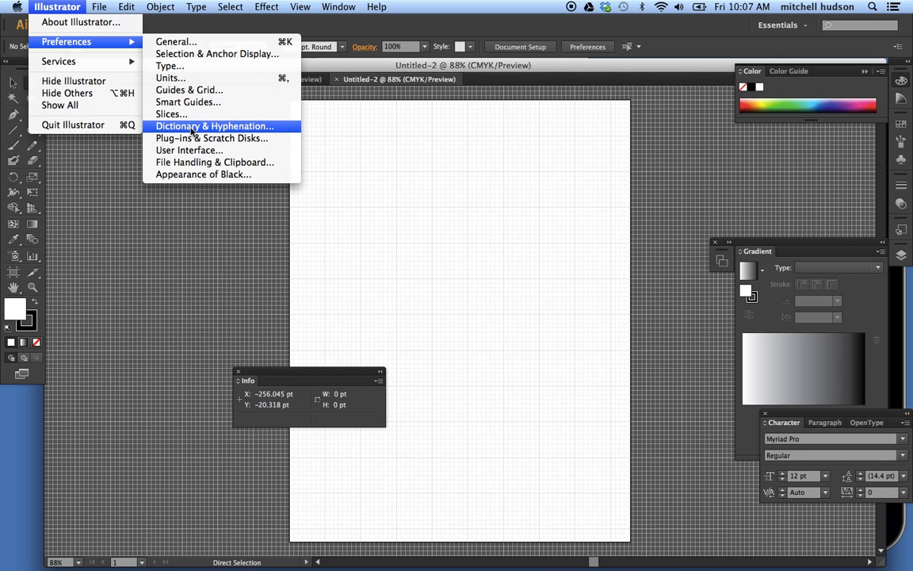
click(202, 89)
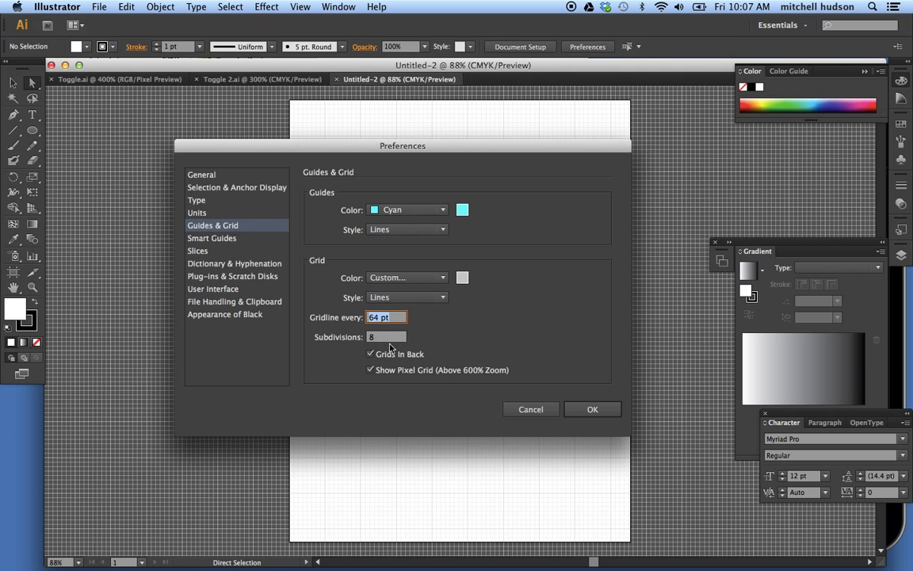
click(589, 410)
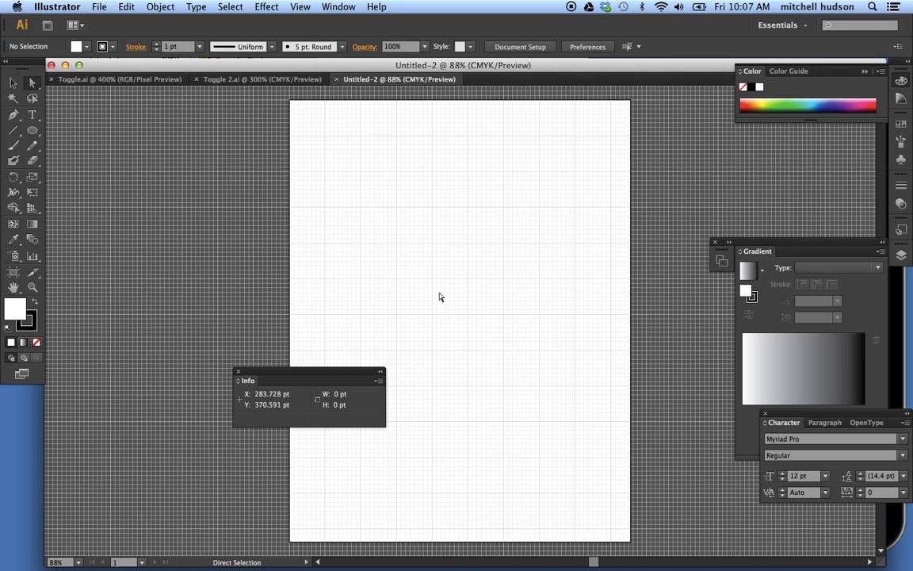
key(super+equal)
key(super+equal)
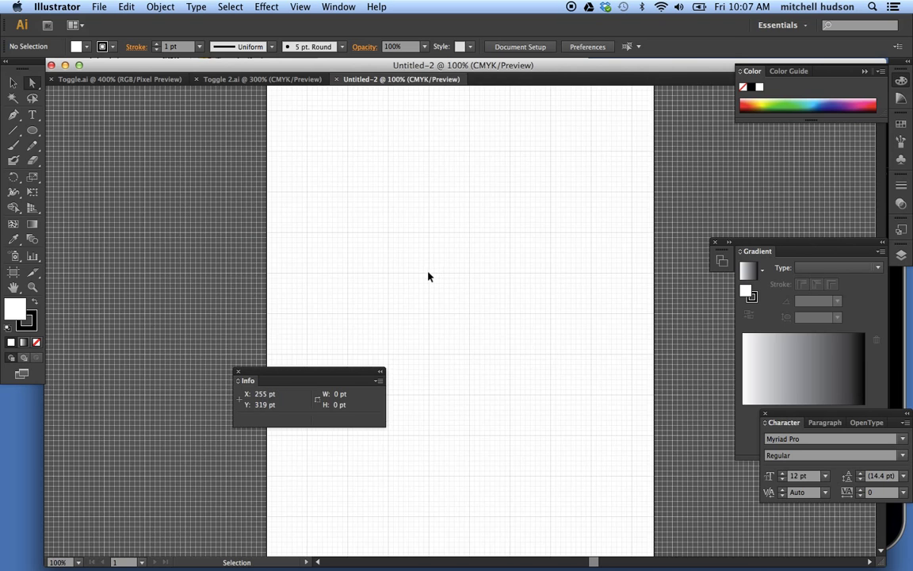
scroll(429, 277, up, 5)
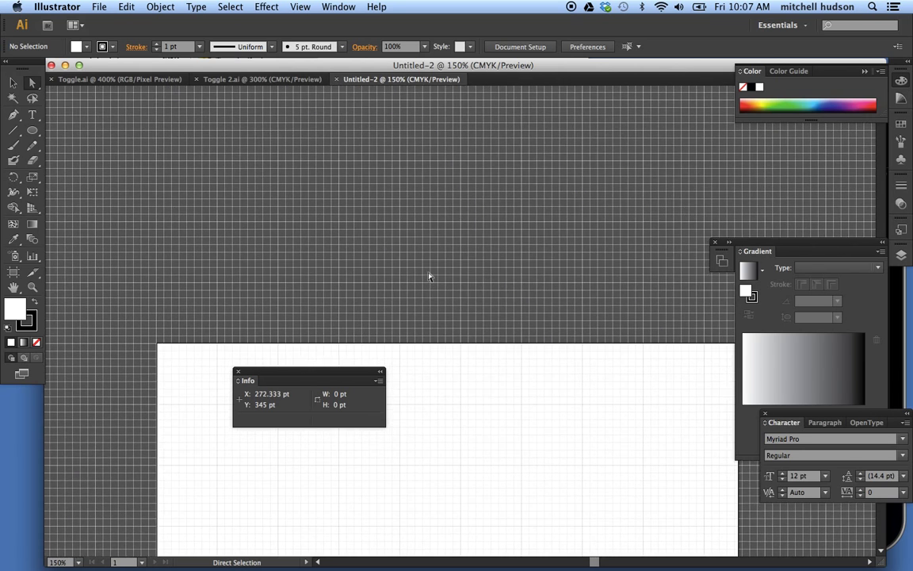
scroll(428, 277, down, 4)
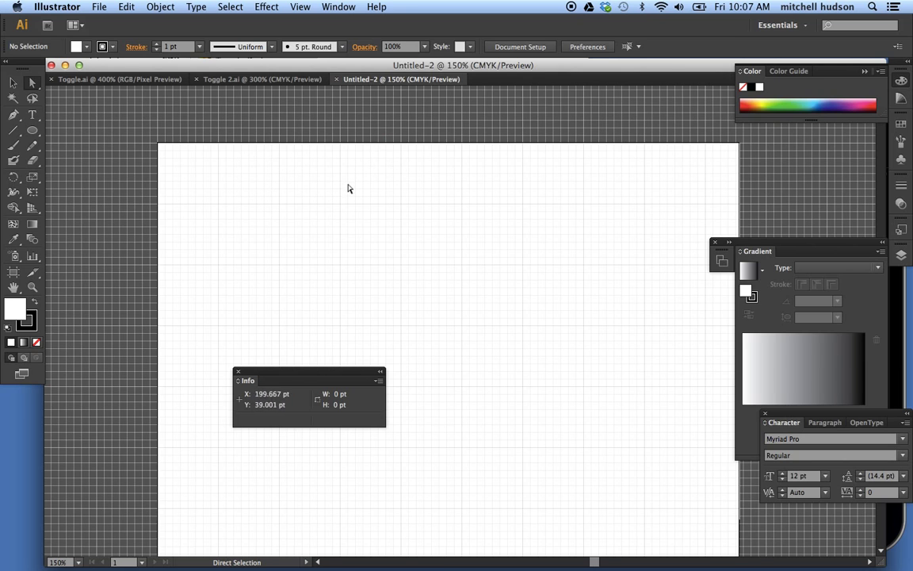
scroll(361, 198, down, 5)
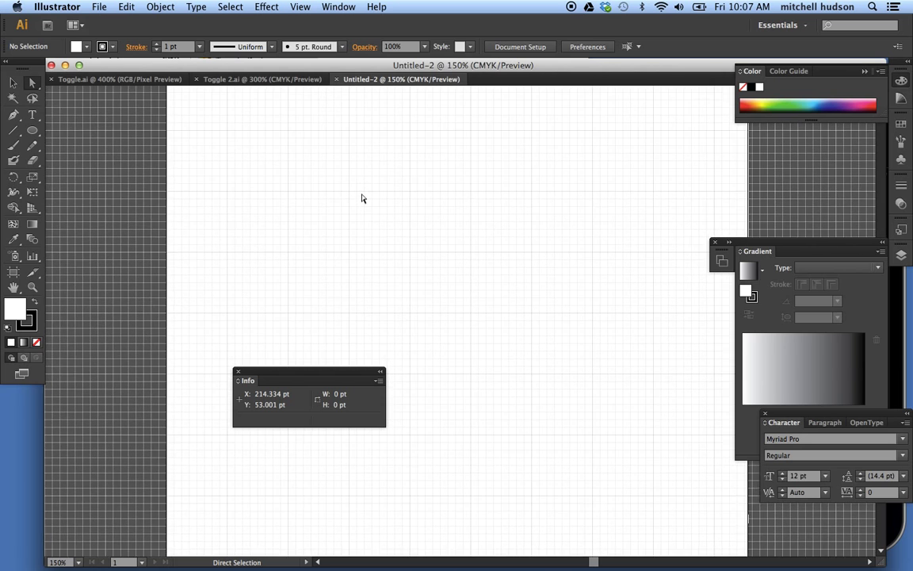
scroll(361, 198, right, 2)
scroll(361, 198, up, 2)
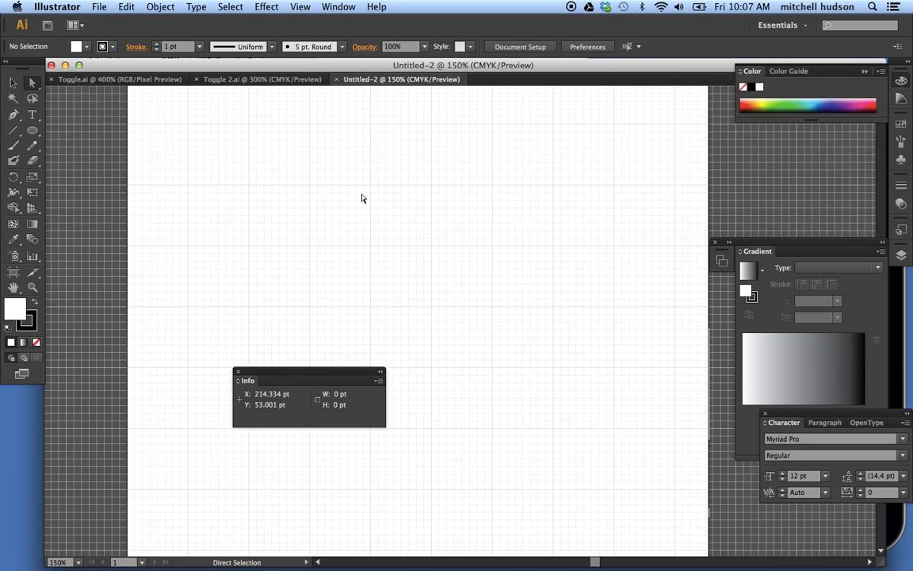
scroll(361, 199, up, 1)
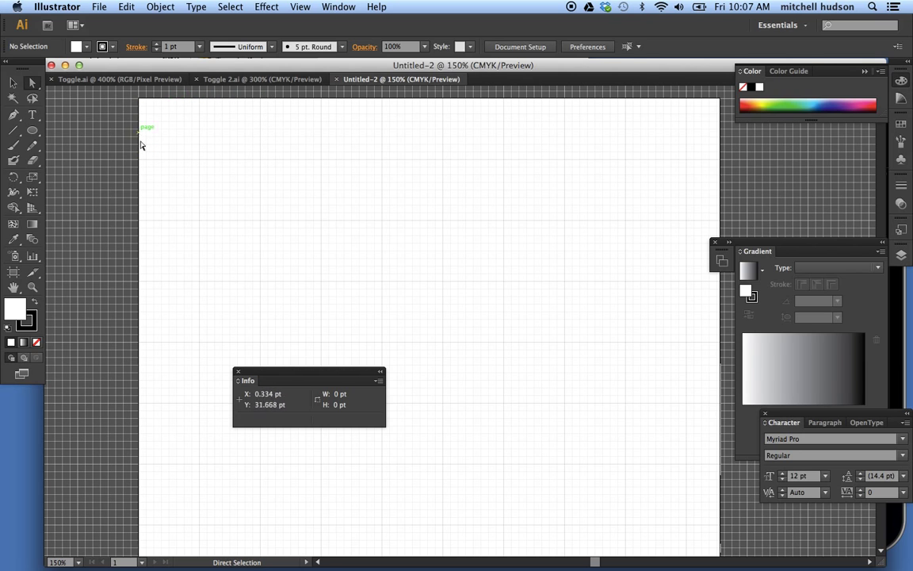
scroll(262, 149, down, 2)
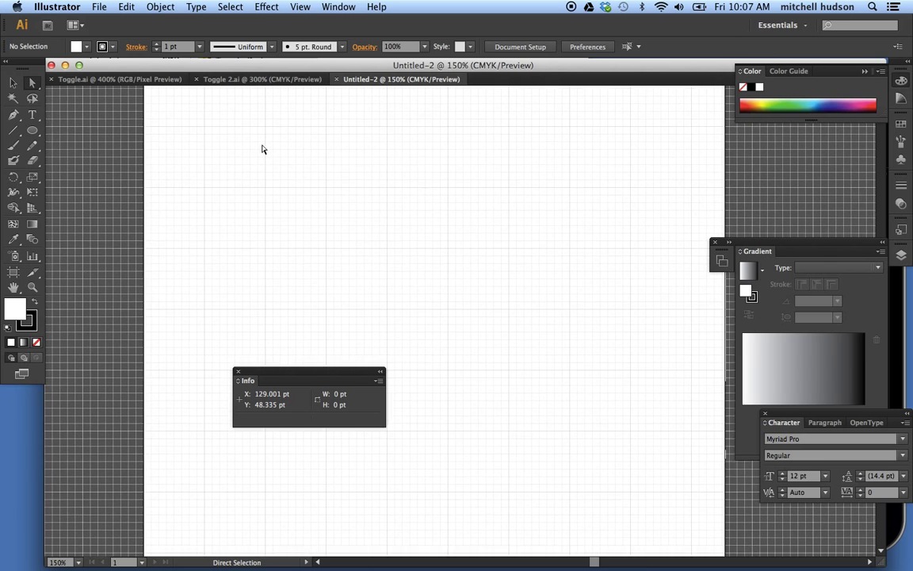
scroll(262, 149, left, 3)
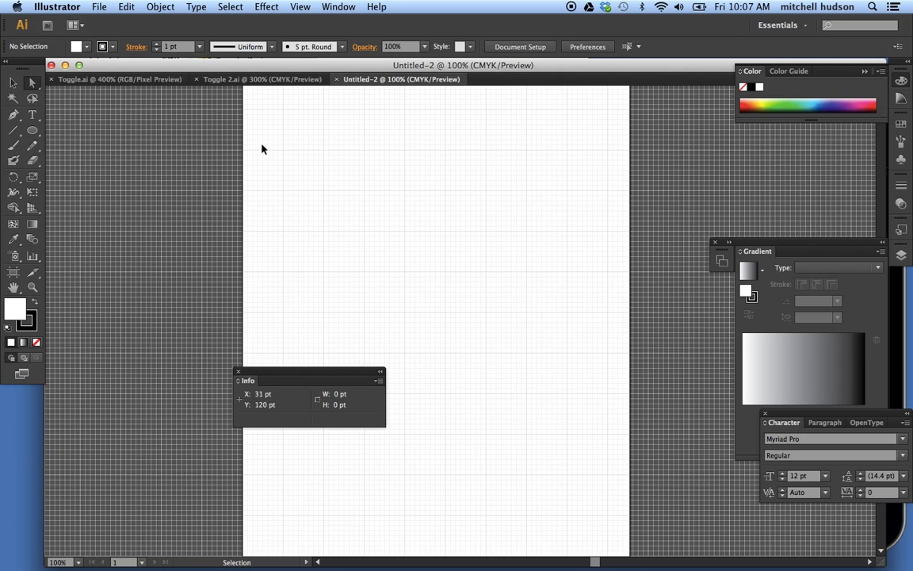
key(super+0)
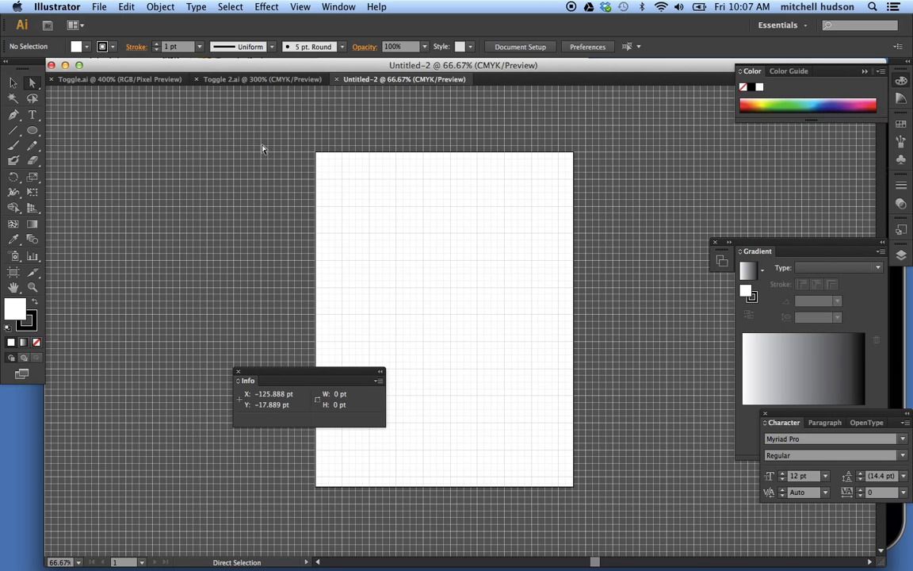
- Turn on Snap to Grid and drag the artboard into a short strip about 320 pt wide
click(13, 273)
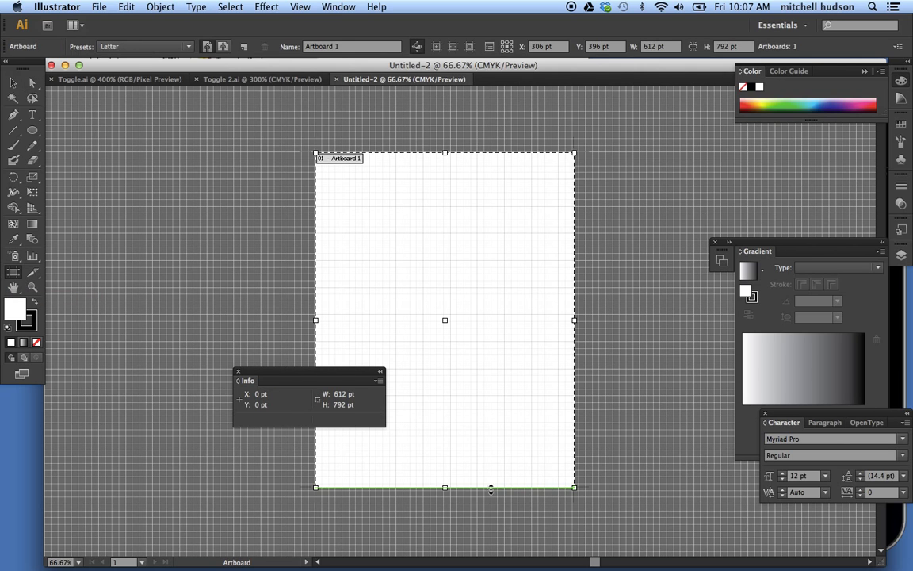
click(301, 6)
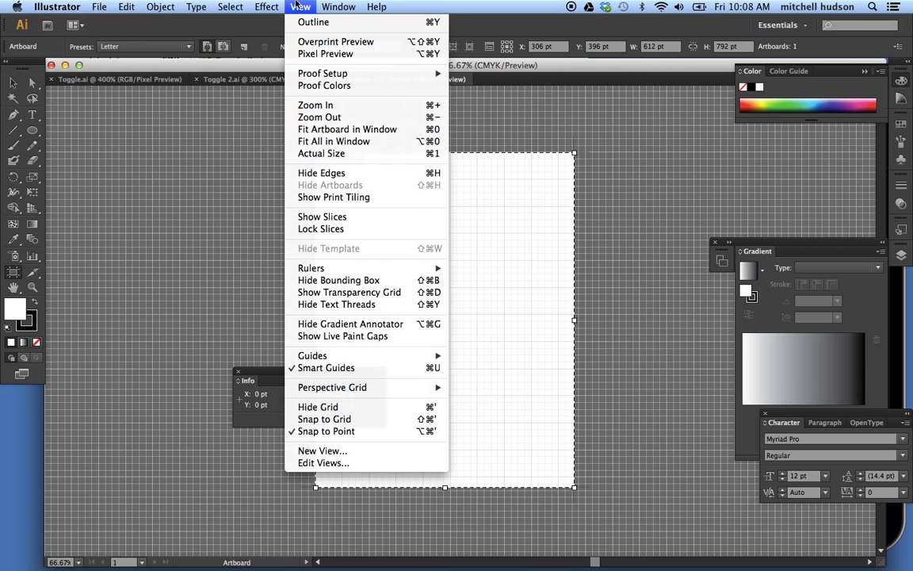
click(341, 419)
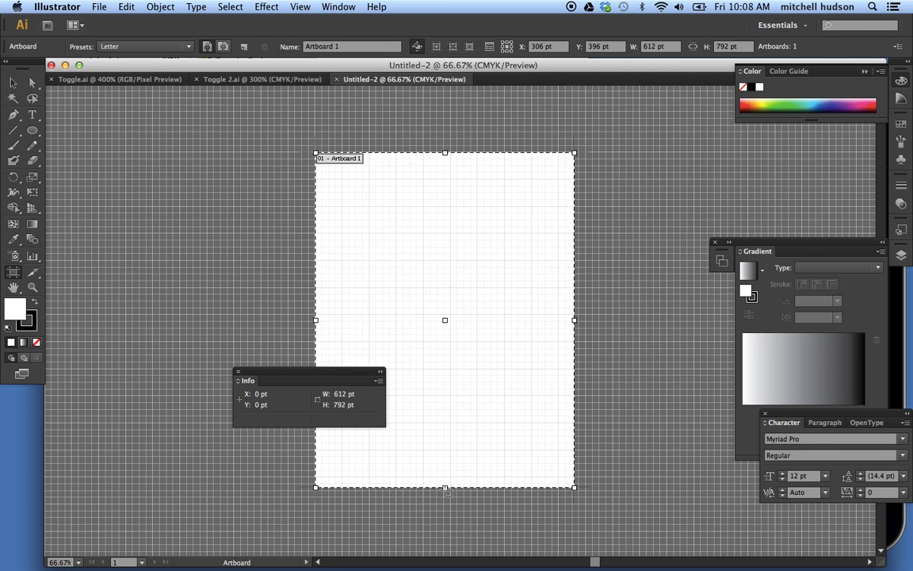
drag(446, 489, 463, 180)
drag(574, 167, 528, 168)
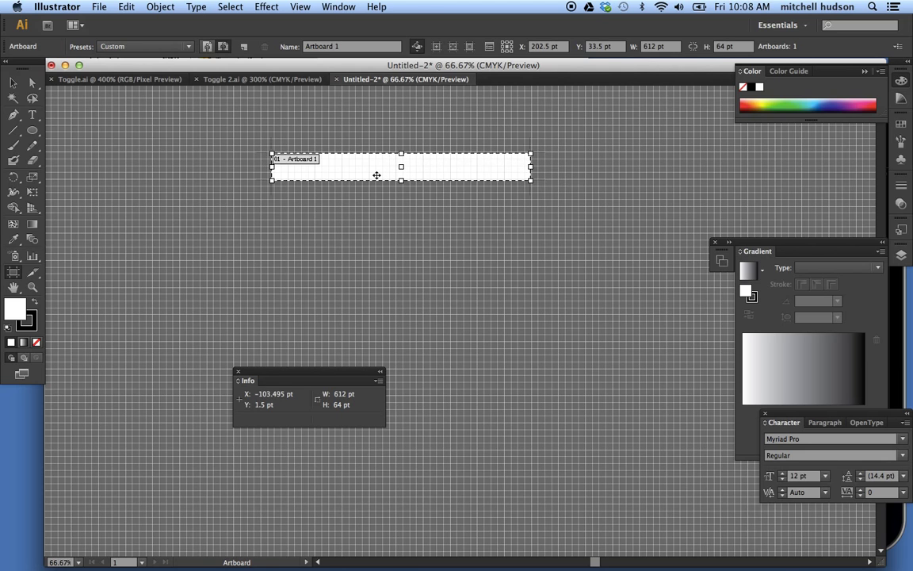
key(cmd+z)
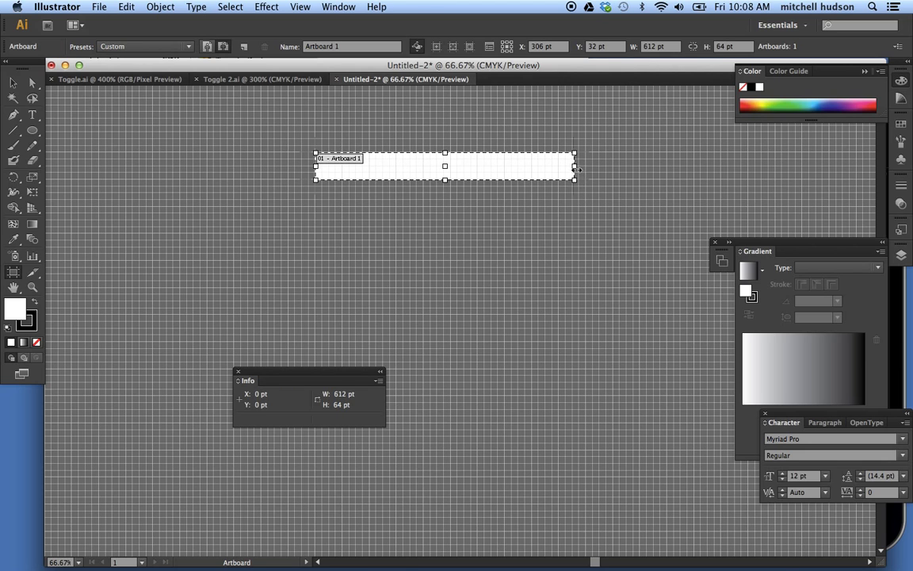
drag(575, 165, 449, 176)
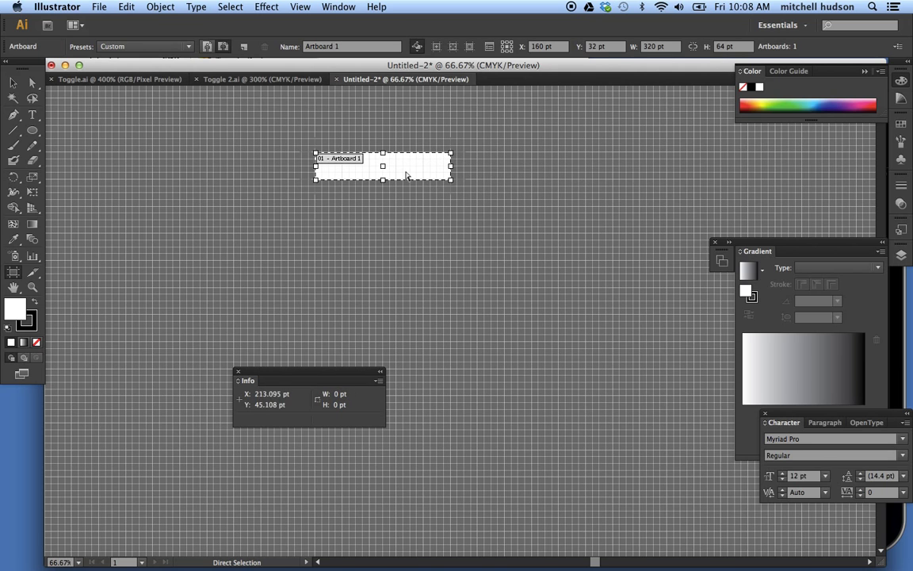
- Zoom in to 300% and resize the artboard to 256 pt wide by 32 pt tall
key(cmd+1)
key(cmd+=)
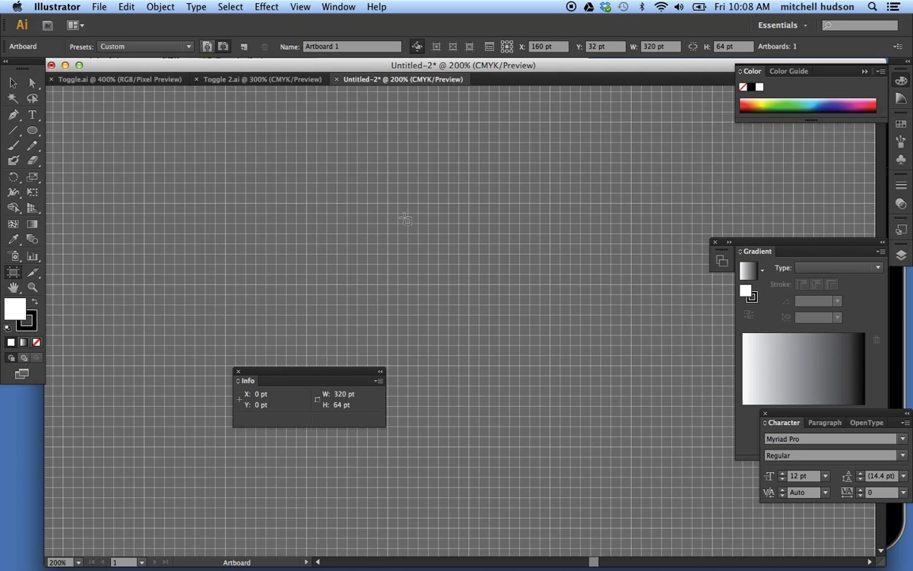
scroll(405, 218, up, 3)
scroll(405, 219, left, 4)
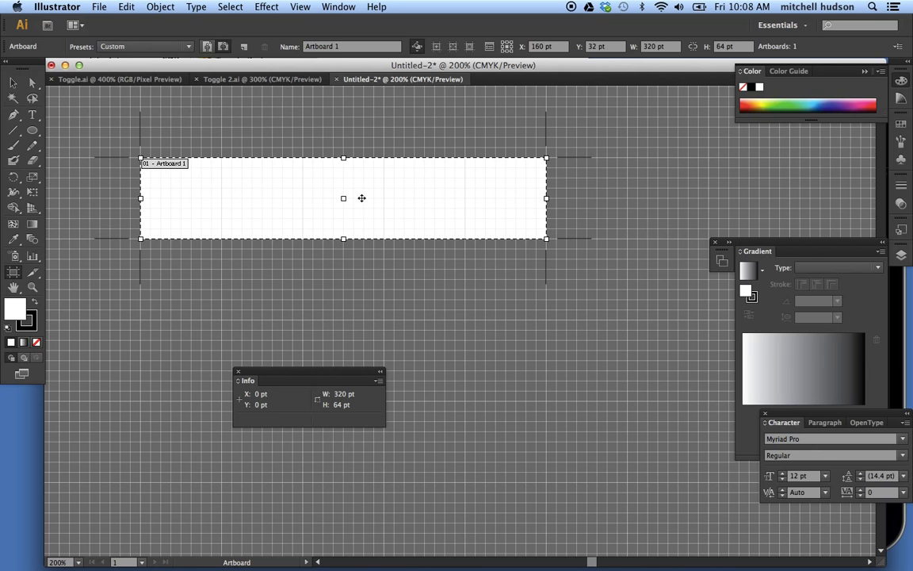
drag(546, 199, 466, 199)
scroll(402, 208, left, 2)
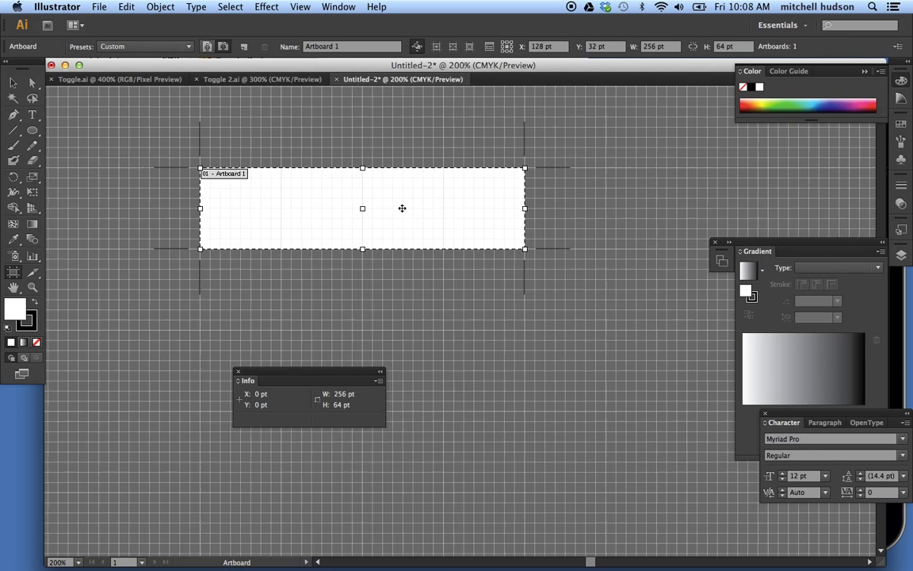
key(super+equal)
scroll(402, 207, up, 4)
scroll(402, 207, left, 2)
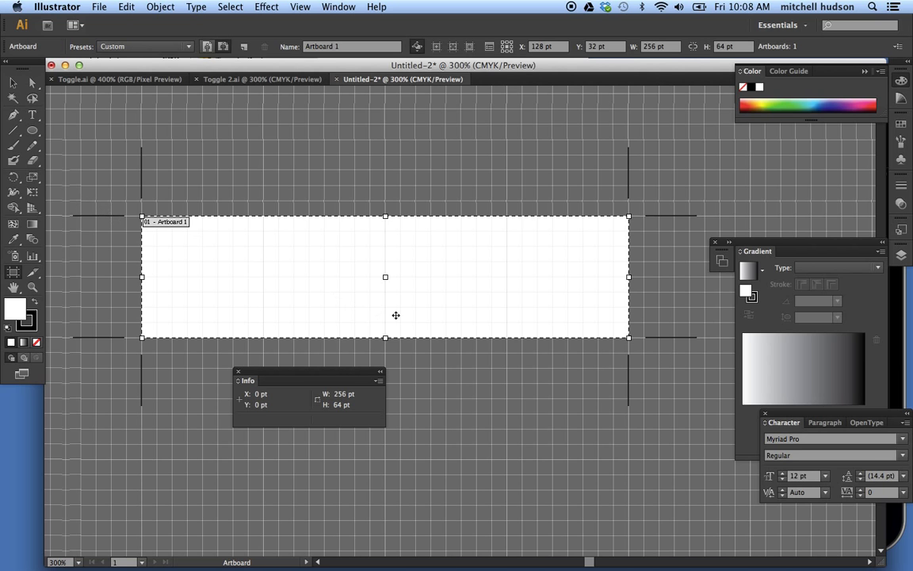
drag(385, 340, 385, 284)
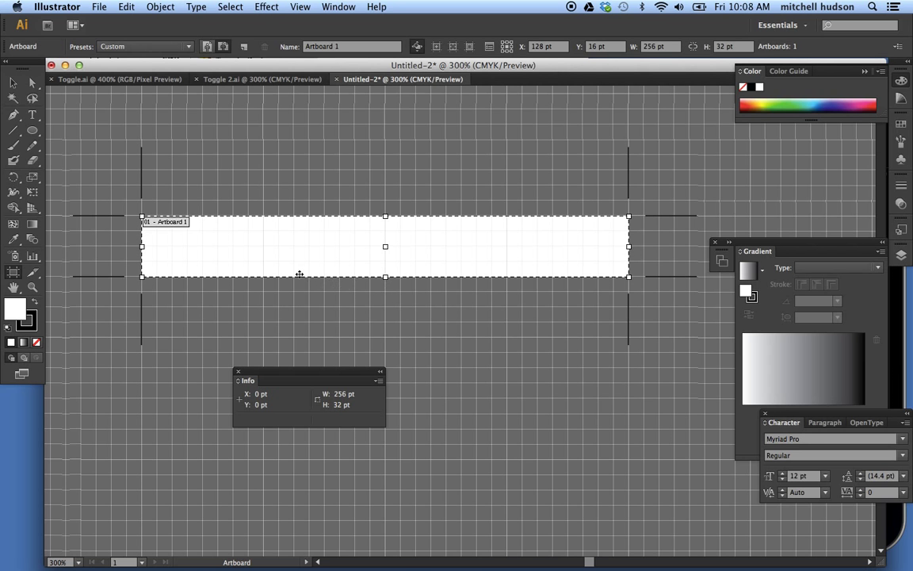
- Draw two 16 pt circles, one at the artboard's left end and one further right
click(32, 130)
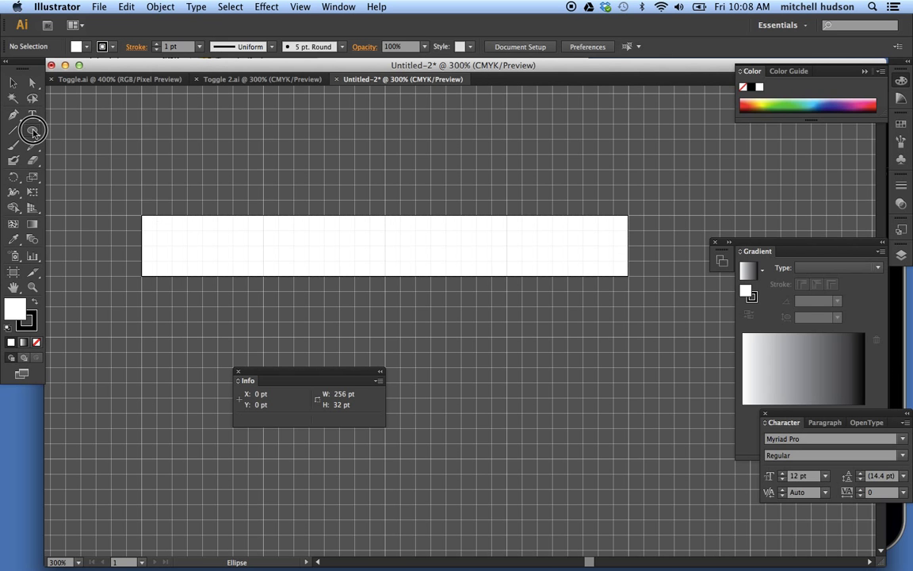
drag(32, 131, 69, 159)
drag(157, 231, 183, 264)
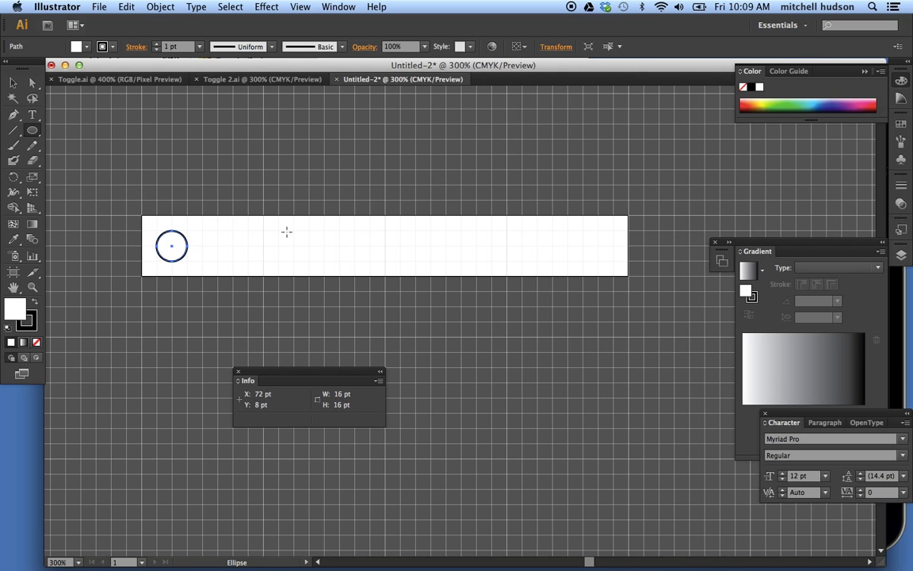
drag(369, 231, 341, 260)
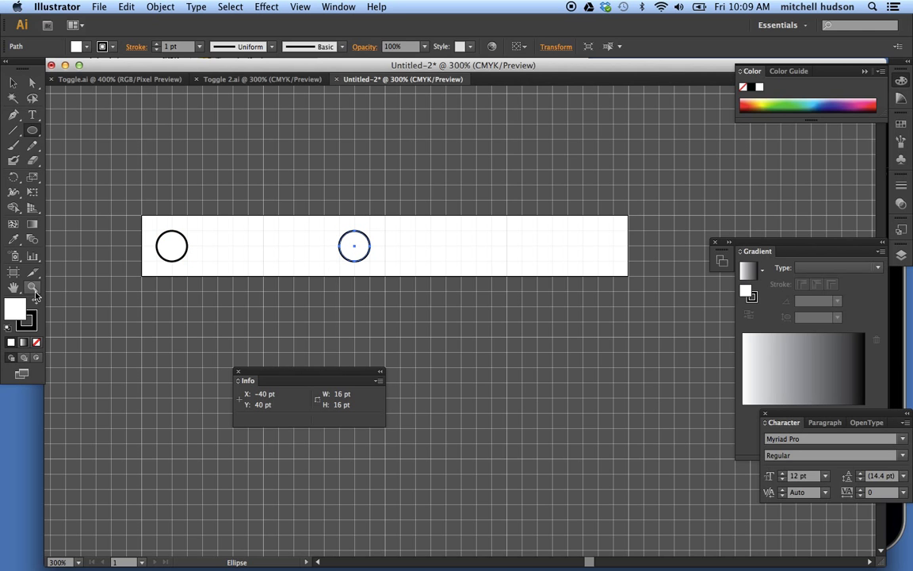
- Show rulers and place a vertical guide at the artboard's middle
key(super+r)
key(super+t)
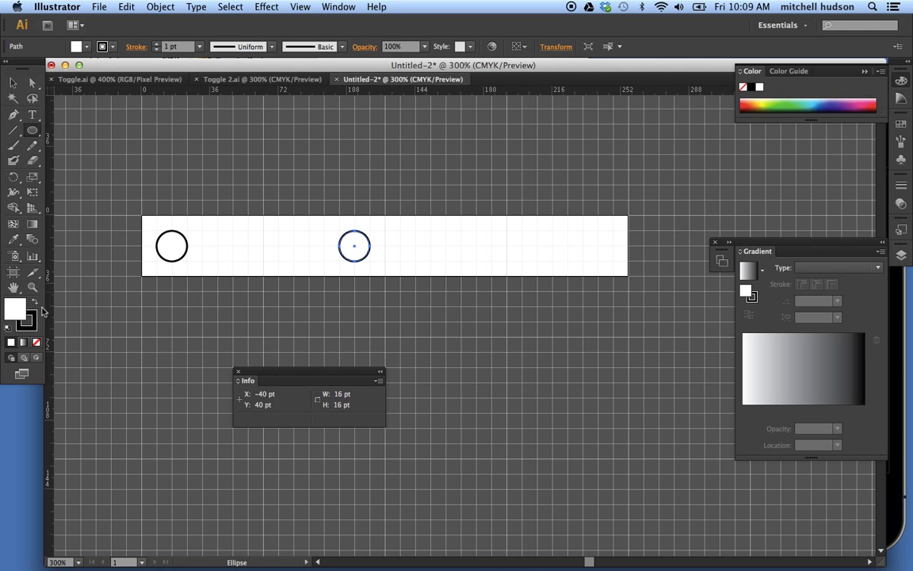
drag(46, 279, 386, 322)
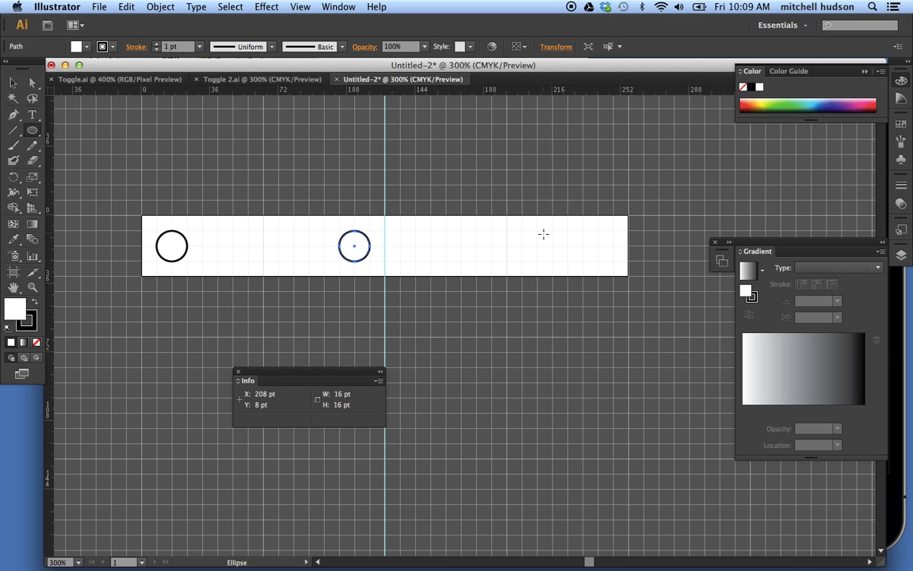
- Delete the inner halves of both circles, leaving two outward-facing arcs
click(32, 82)
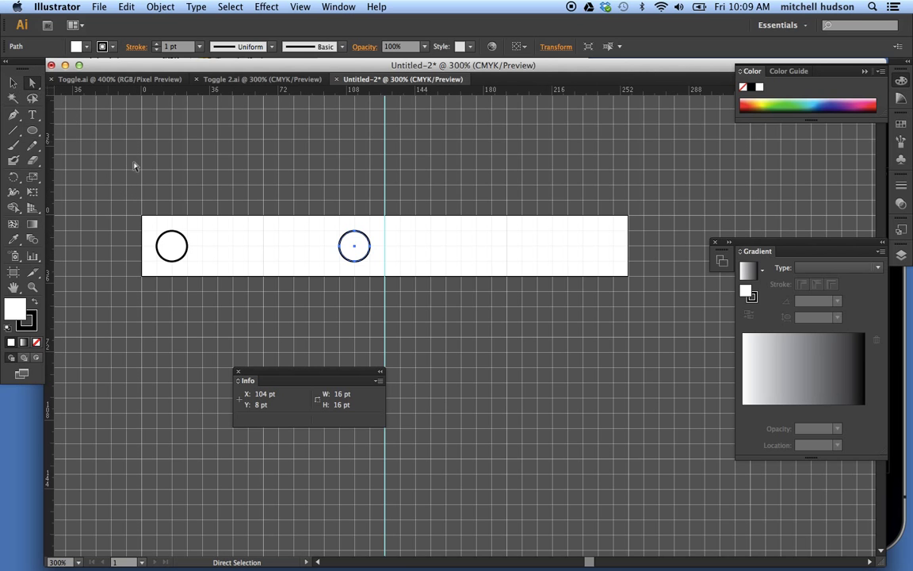
click(187, 250)
key(Delete)
click(339, 247)
key(Delete)
- Join the arcs with straight top and bottom edges into a closed 112 × 16 pt capsule
click(12, 114)
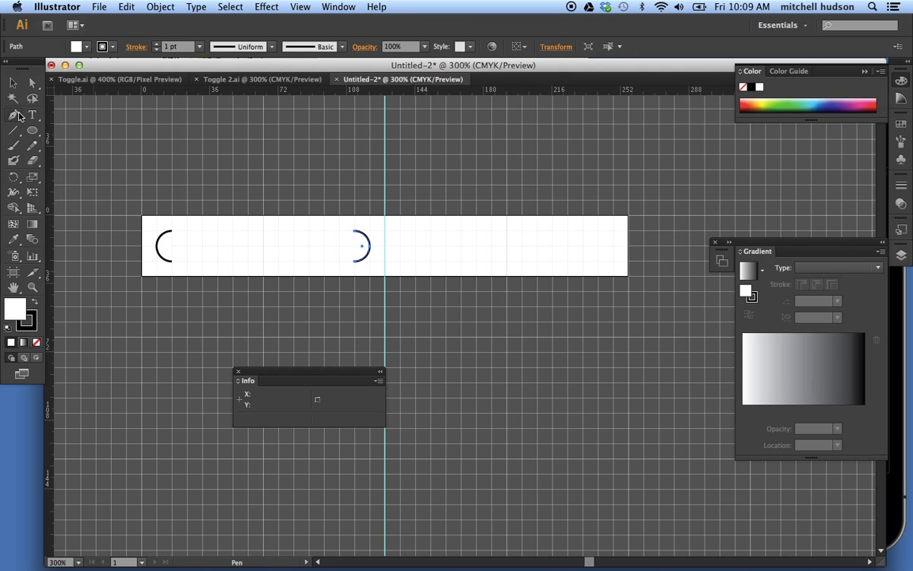
click(171, 234)
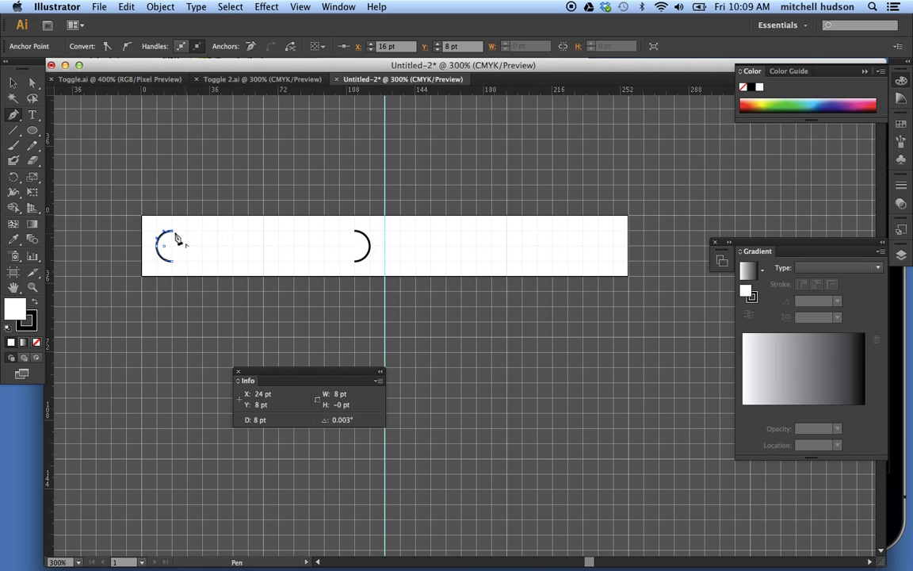
click(358, 233)
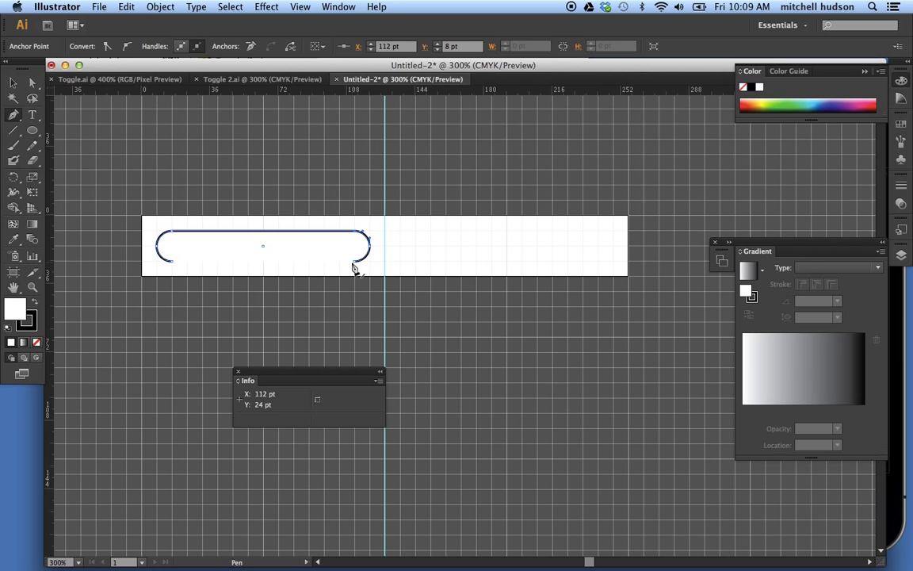
click(355, 264)
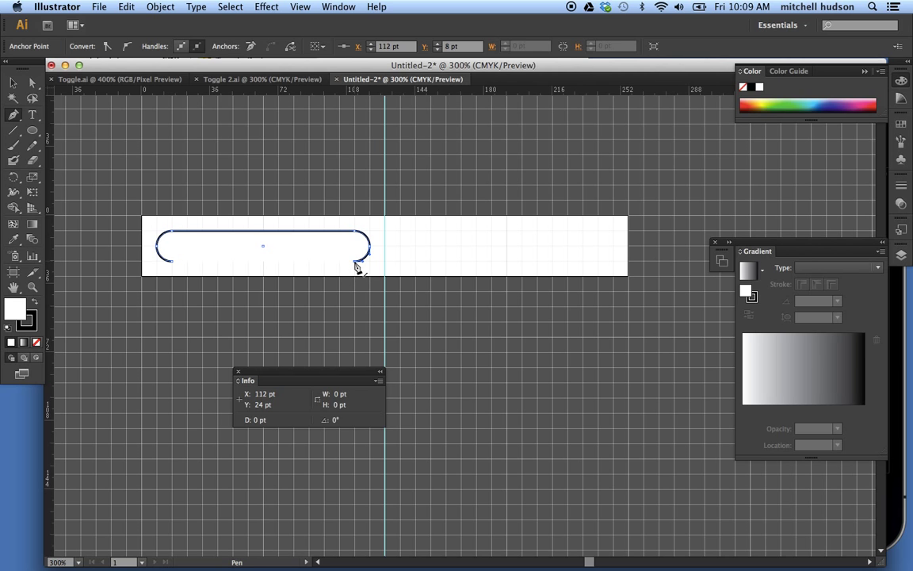
click(173, 265)
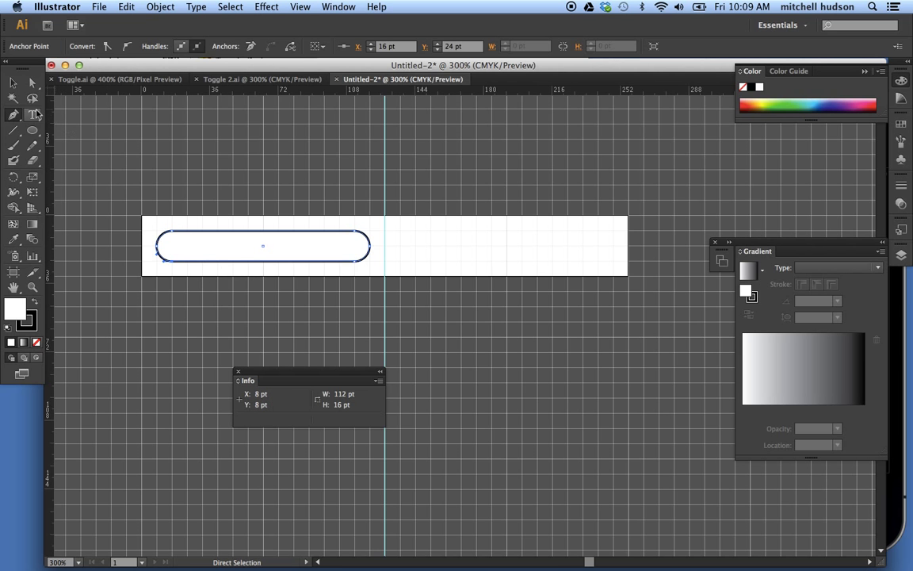
- Copy the capsule into the artboard's right half and paste a spare copy below the strip
click(13, 82)
click(221, 254)
key(a)
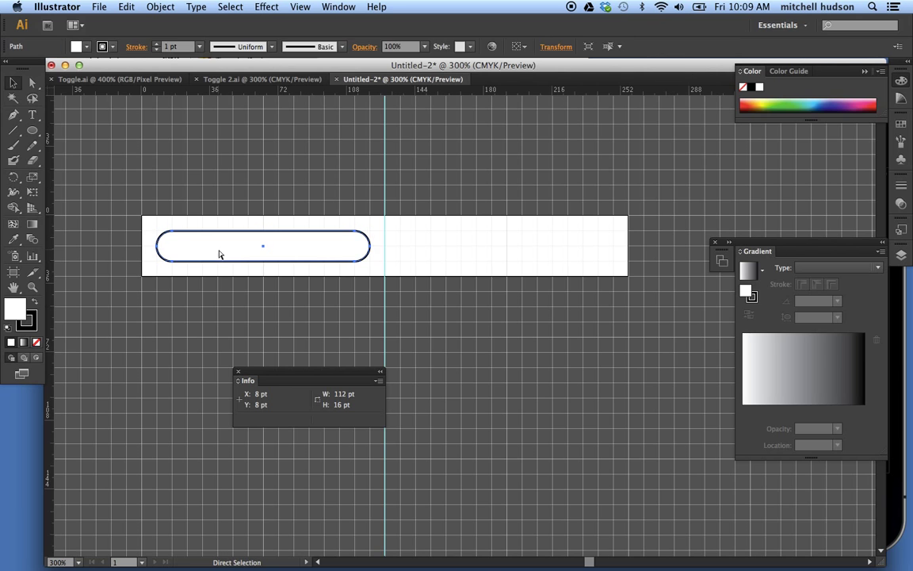
key(super+c)
key(super+v)
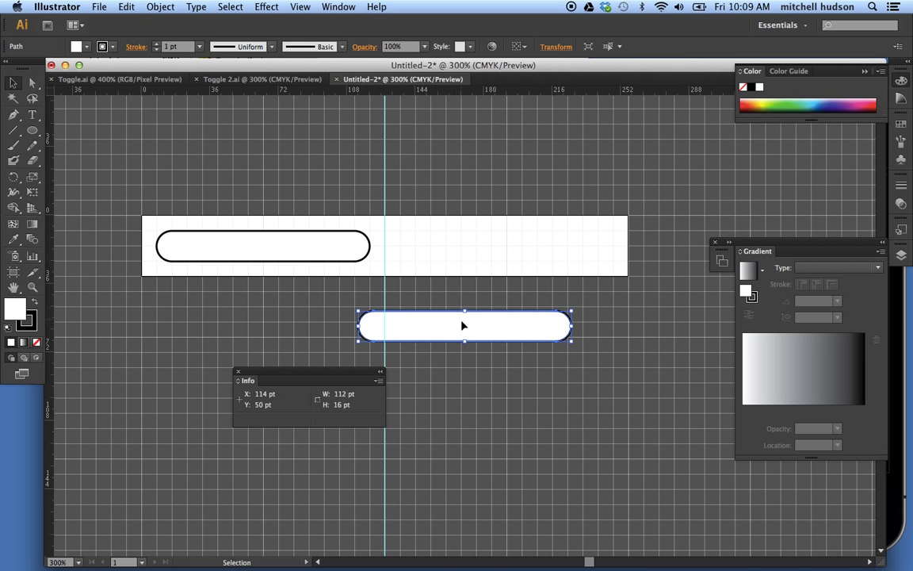
drag(465, 329, 509, 252)
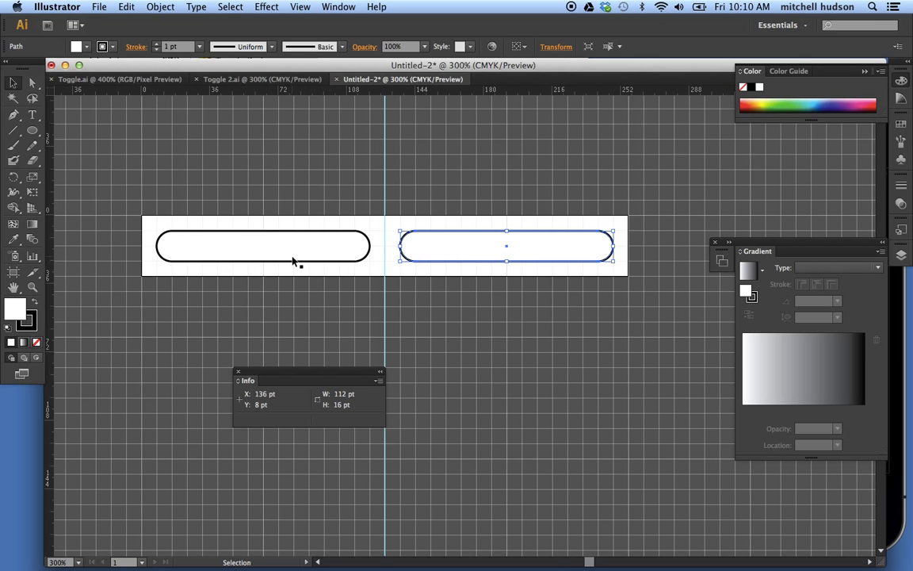
key(super+v)
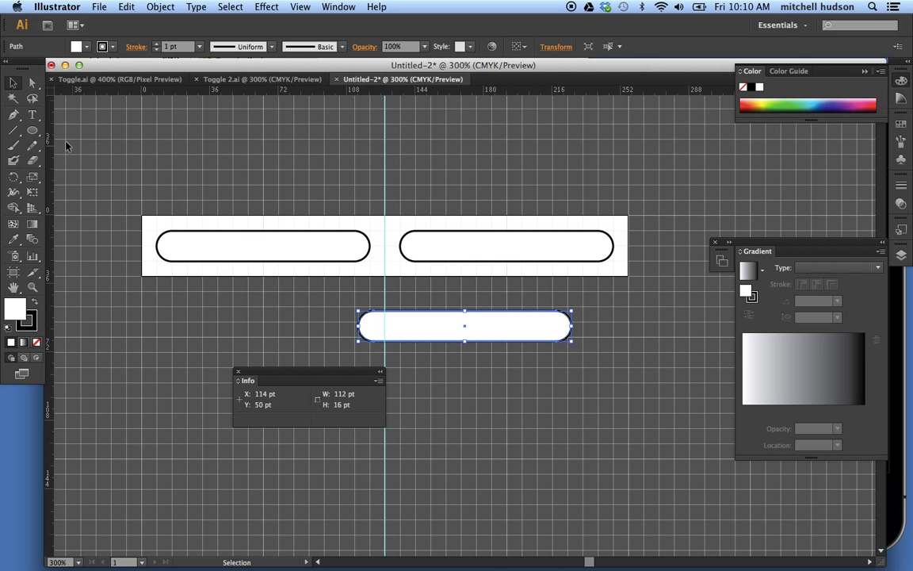
- Shorten the spare capsule to a 56 × 16 pt knob by dragging its right anchors left
click(32, 84)
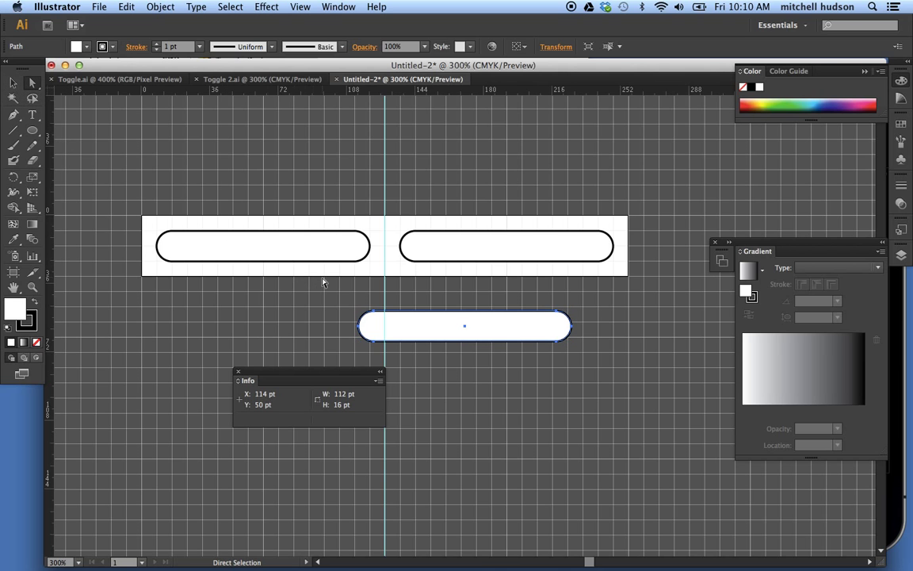
drag(465, 331, 268, 321)
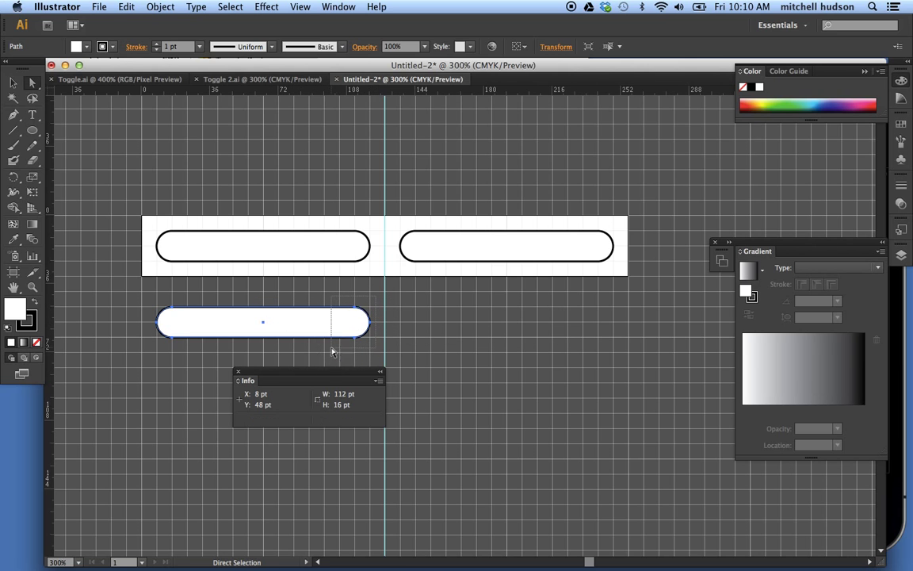
click(370, 322)
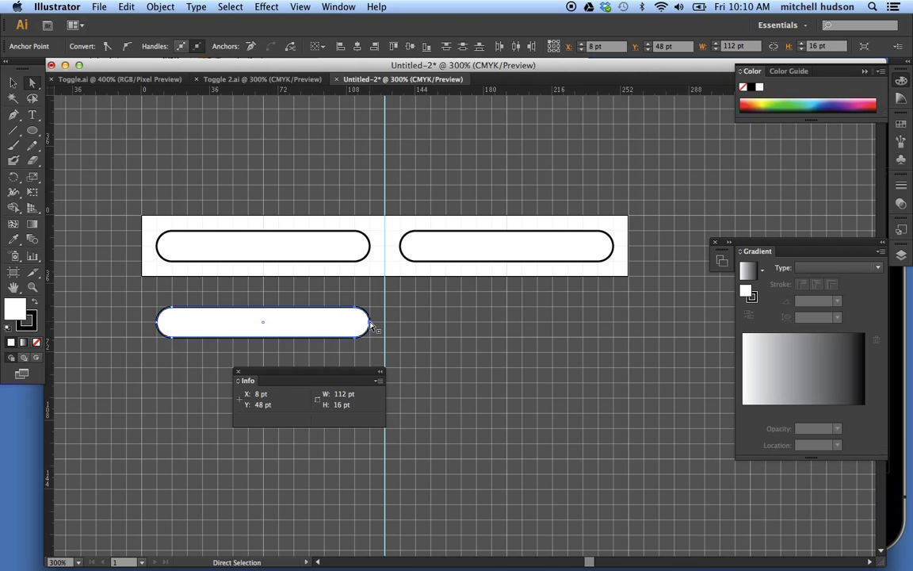
drag(369, 322, 263, 328)
- Place knobs at the left capsule's left end and the right capsule's right end
click(13, 83)
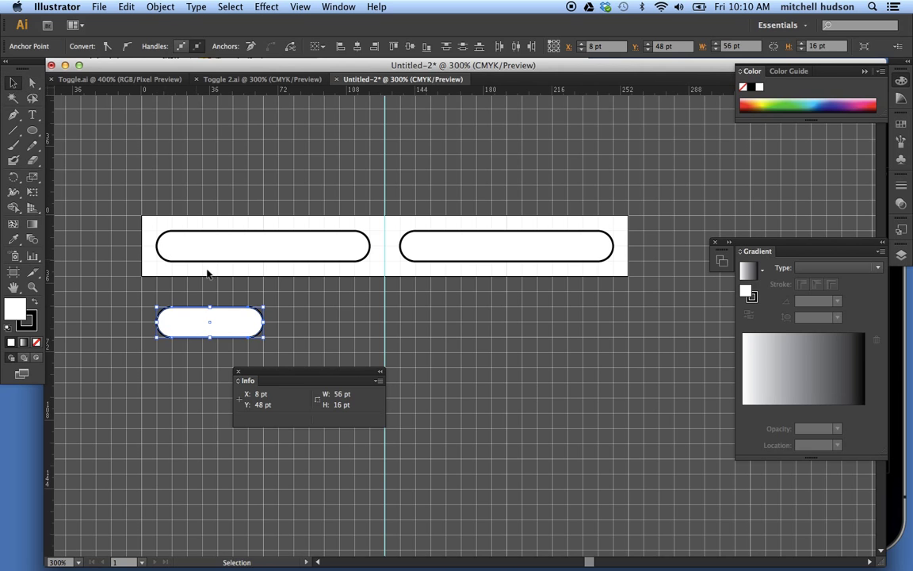
click(208, 326)
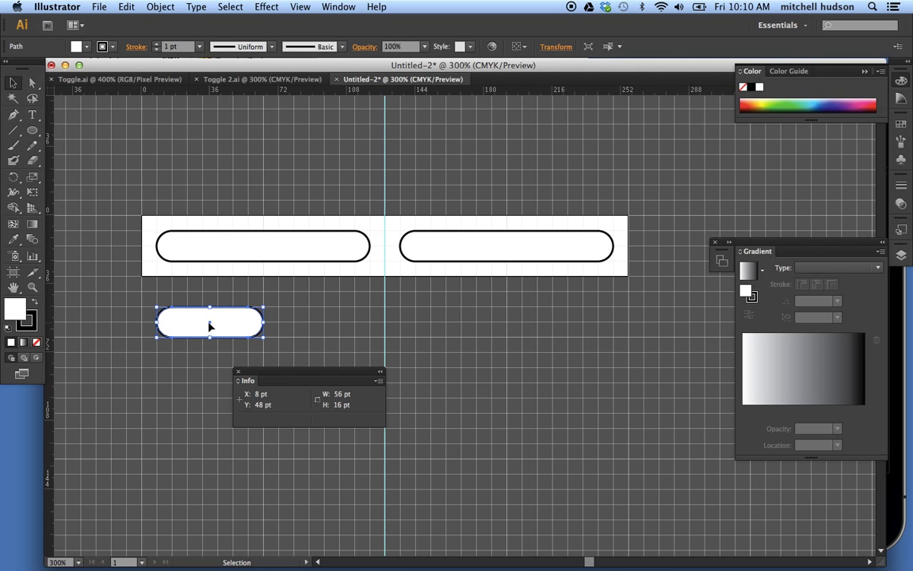
drag(210, 323, 216, 250)
key(super+v)
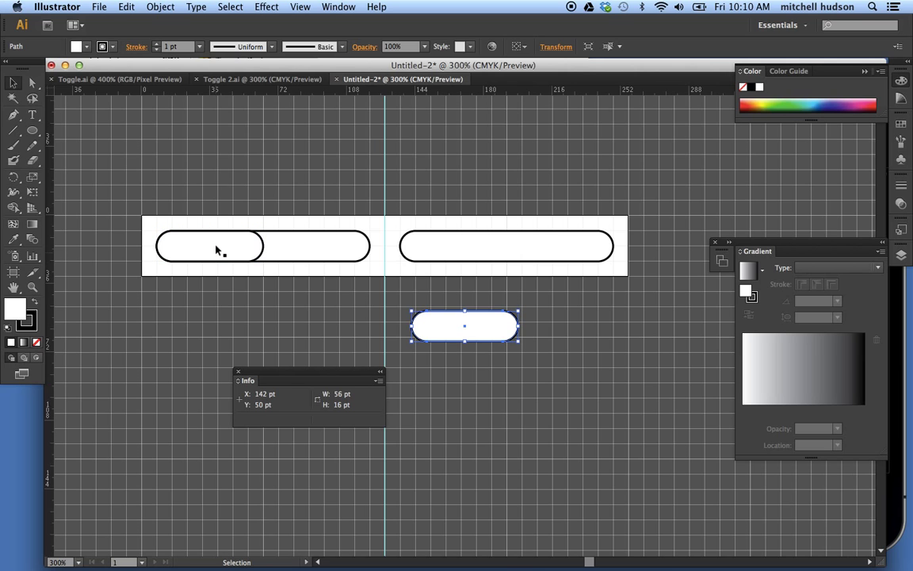
drag(465, 329, 560, 249)
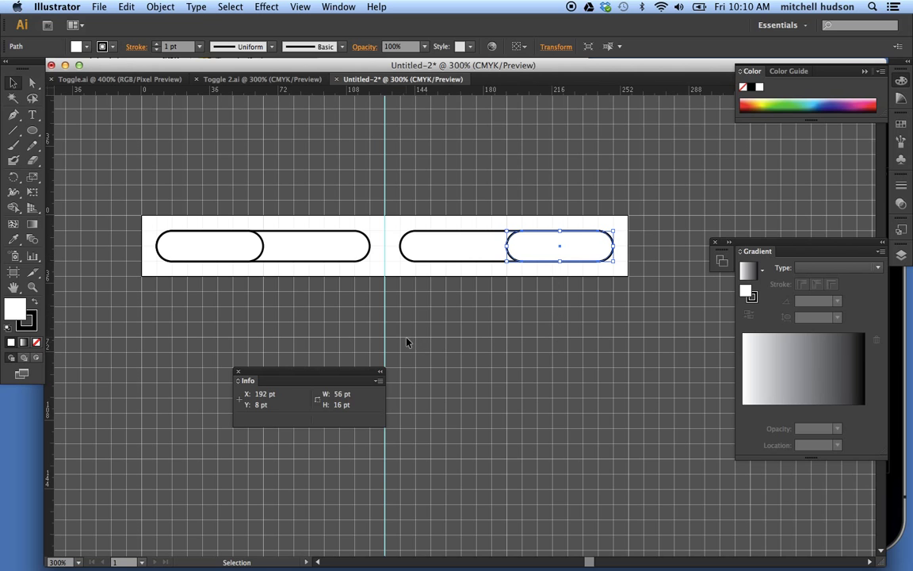
click(407, 342)
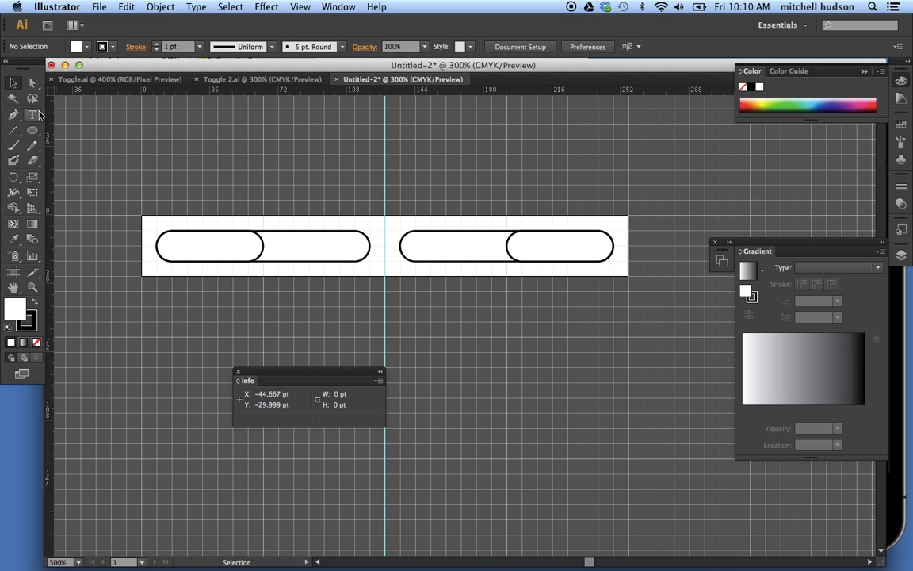
- Fill the right capsule green and the left capsule yellow
click(444, 251)
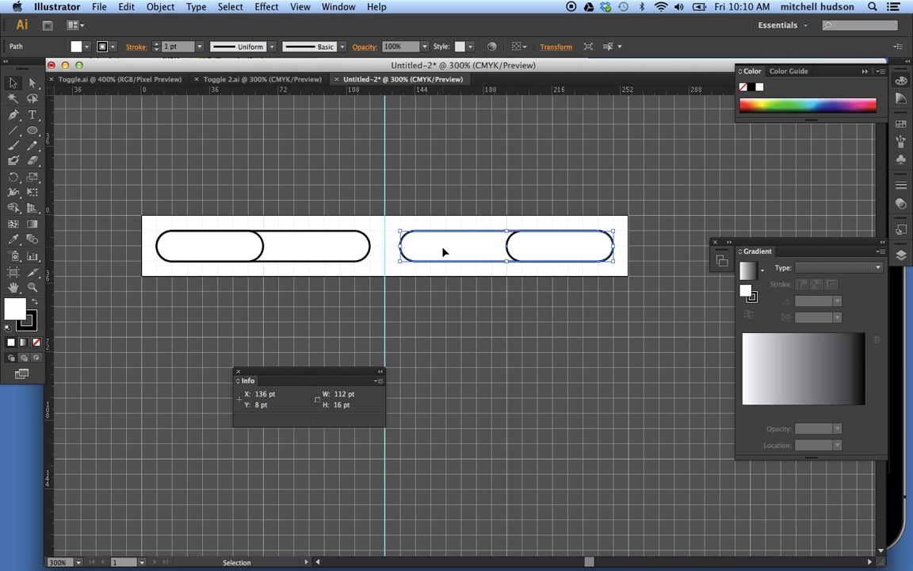
click(799, 100)
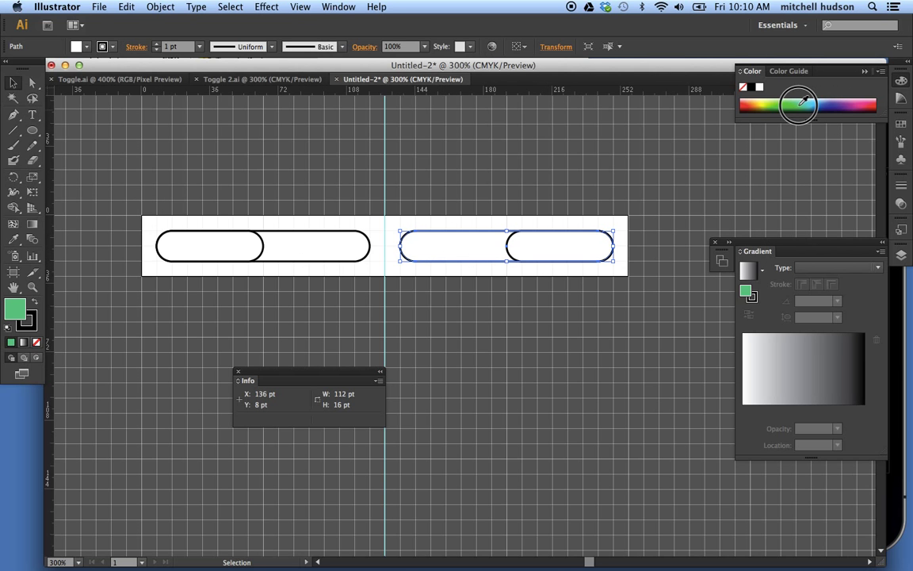
click(317, 248)
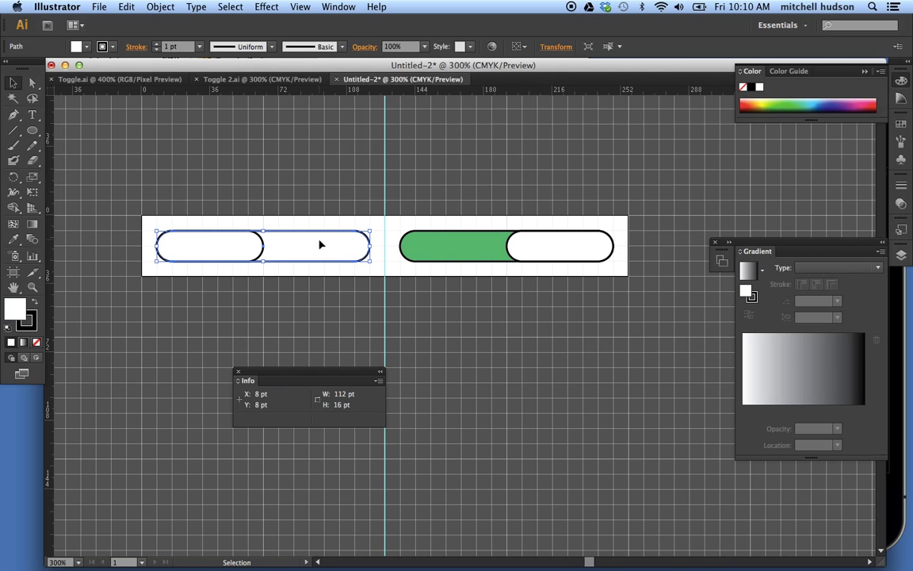
click(759, 104)
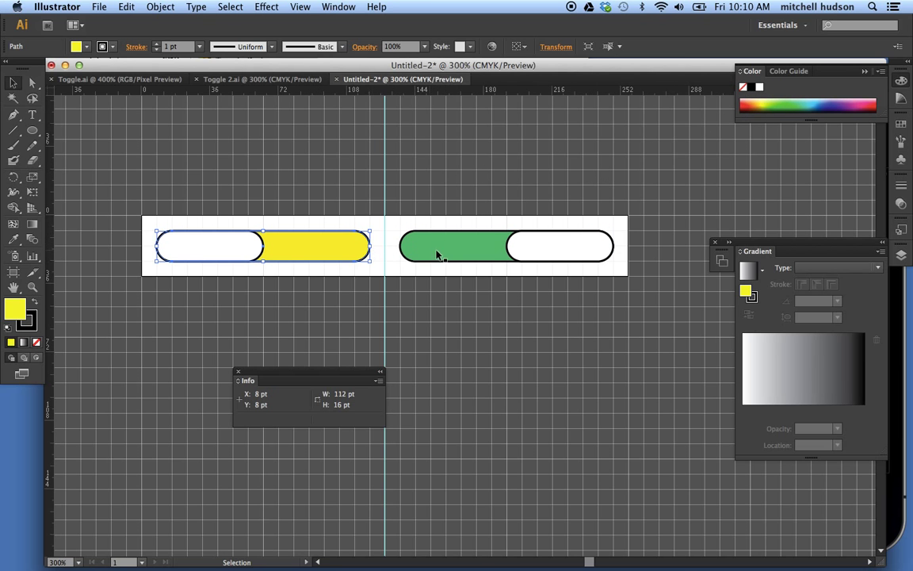
- Save the document as Toggle 3.ai, accepting the default format options
key(super+shift+s)
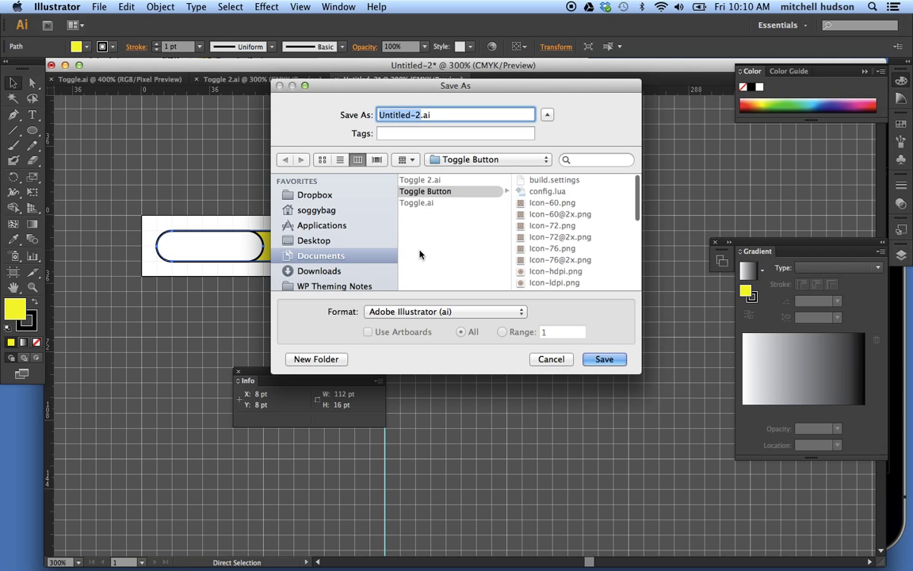
click(420, 180)
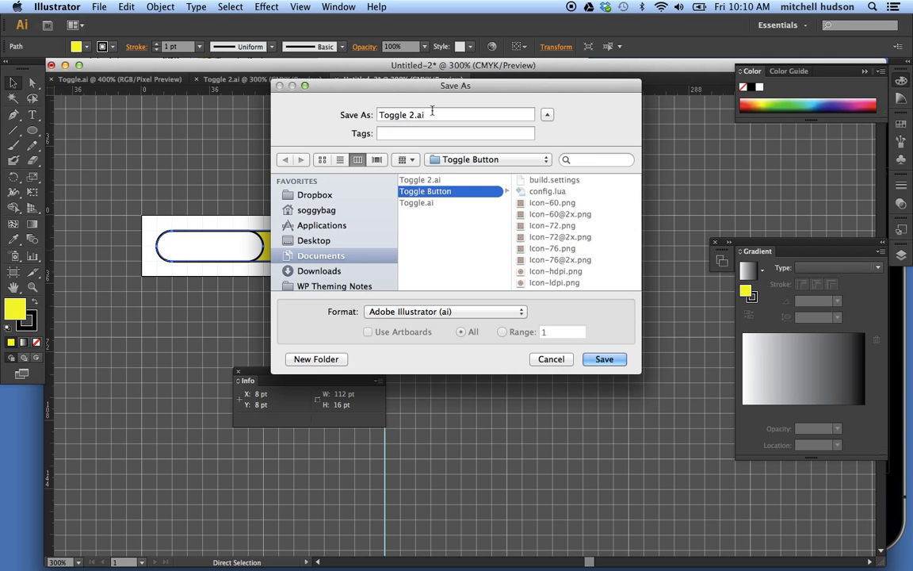
click(412, 115)
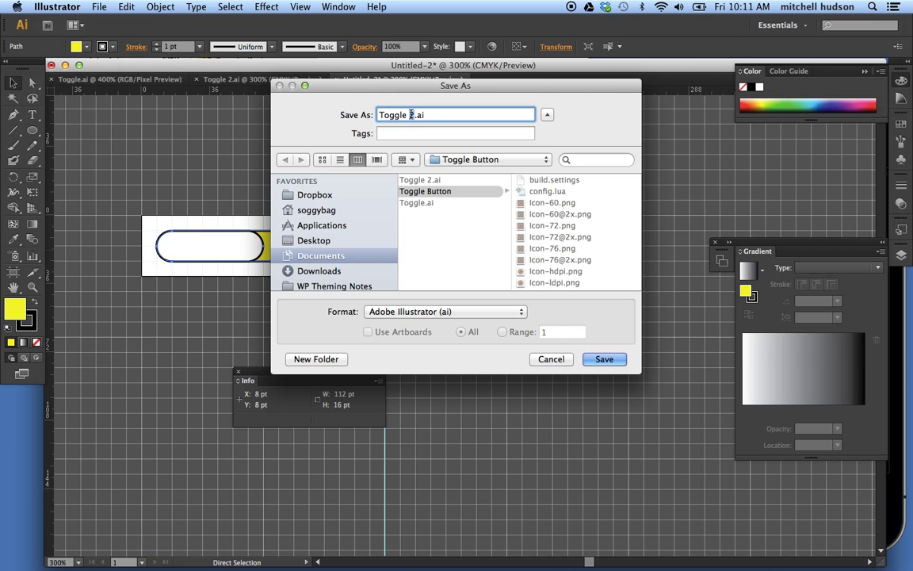
key(Return)
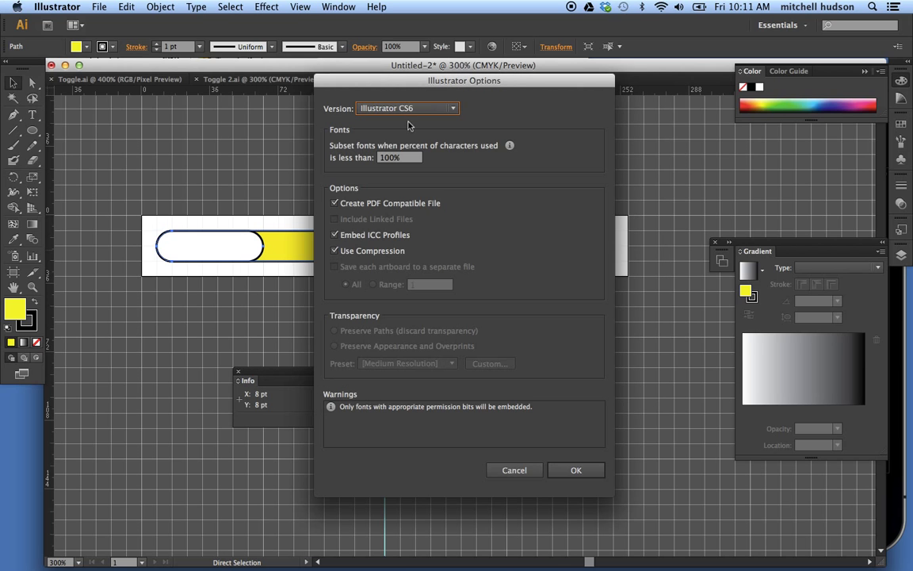
click(568, 472)
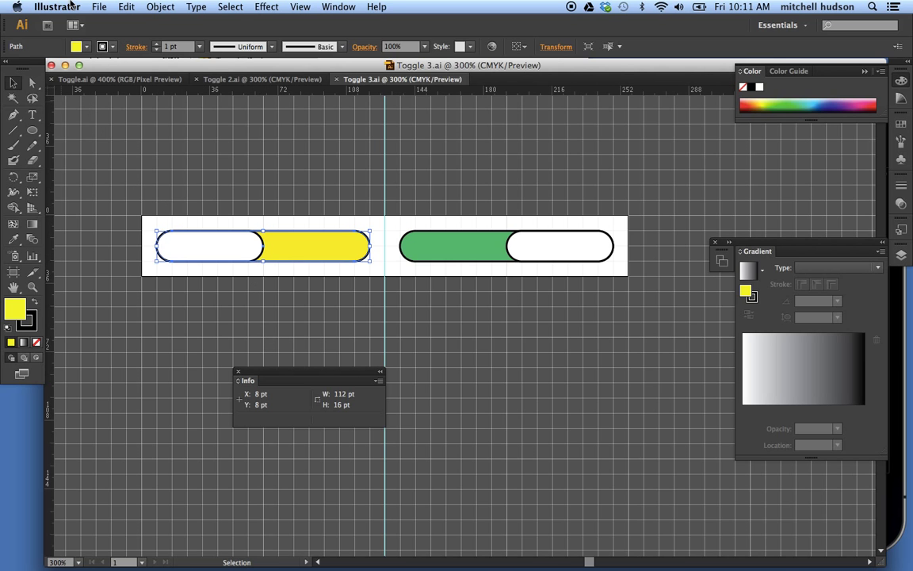
- Open Save for Web, magnify the preview to 200% and turn off Clip to Artboard
click(99, 7)
click(118, 152)
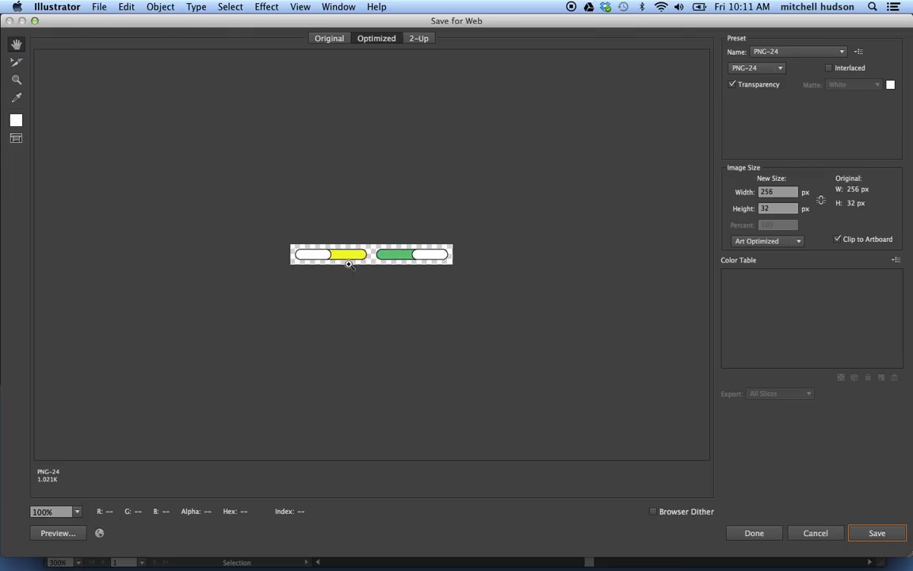
click(349, 264)
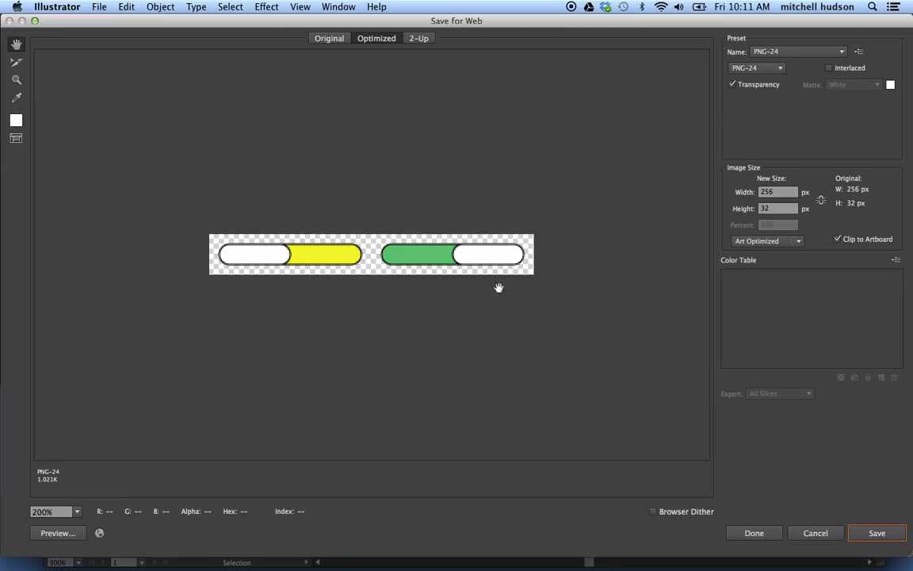
click(835, 241)
click(836, 242)
click(838, 239)
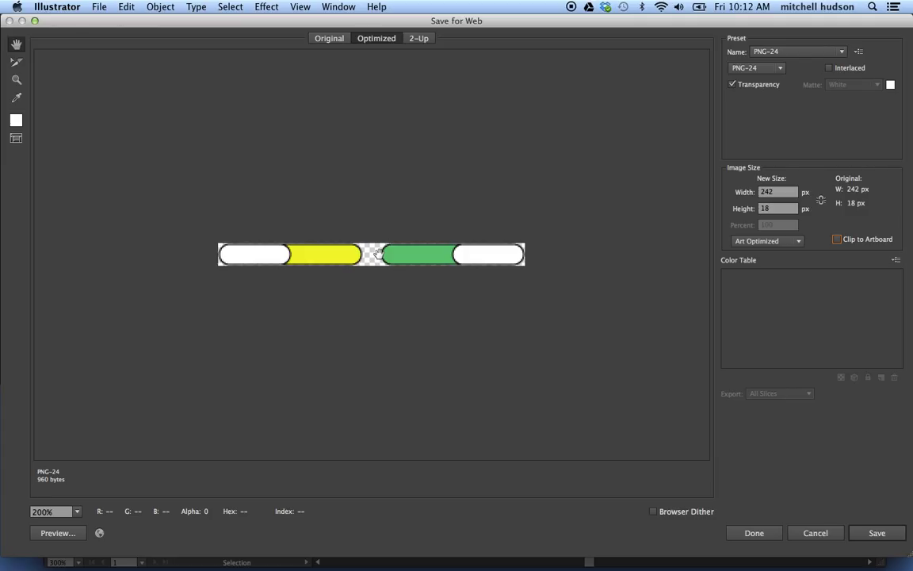
- Re-enable Clip to Artboard at 256×32 and save the transparent PNG-24 as Toggle-3.png
double_click(768, 193)
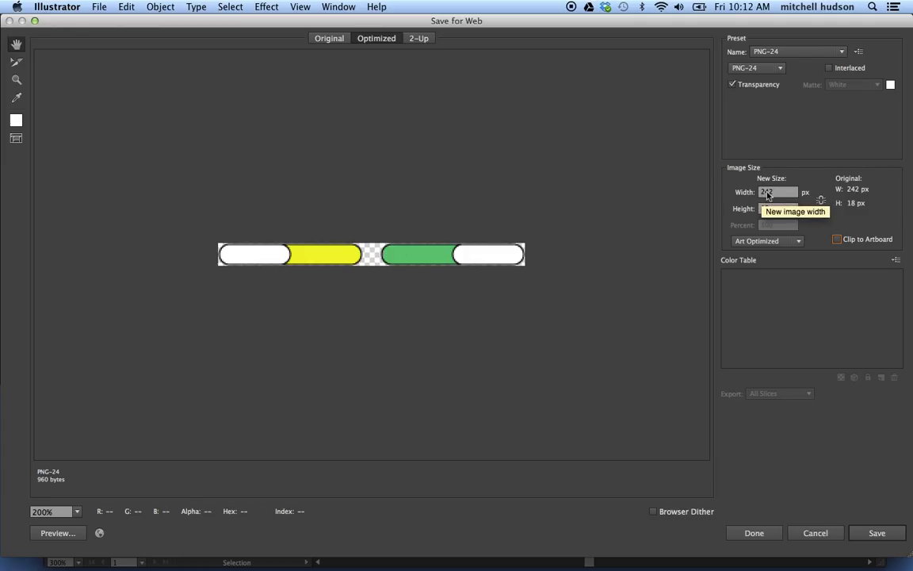
click(365, 259)
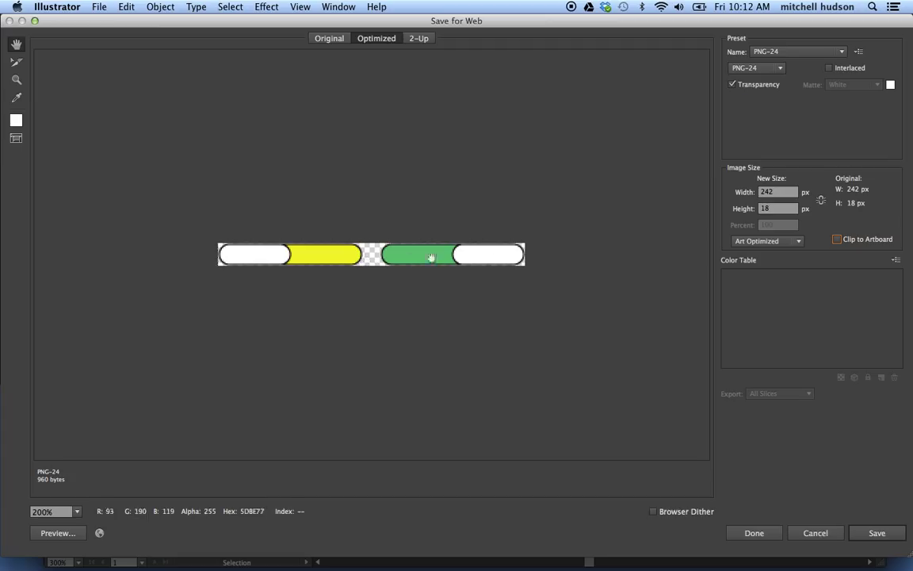
click(836, 240)
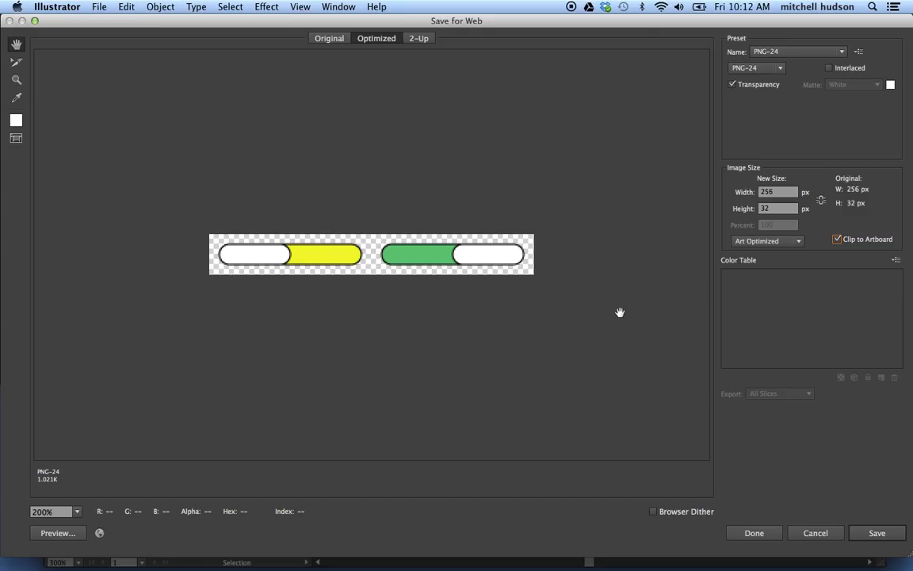
key(Return)
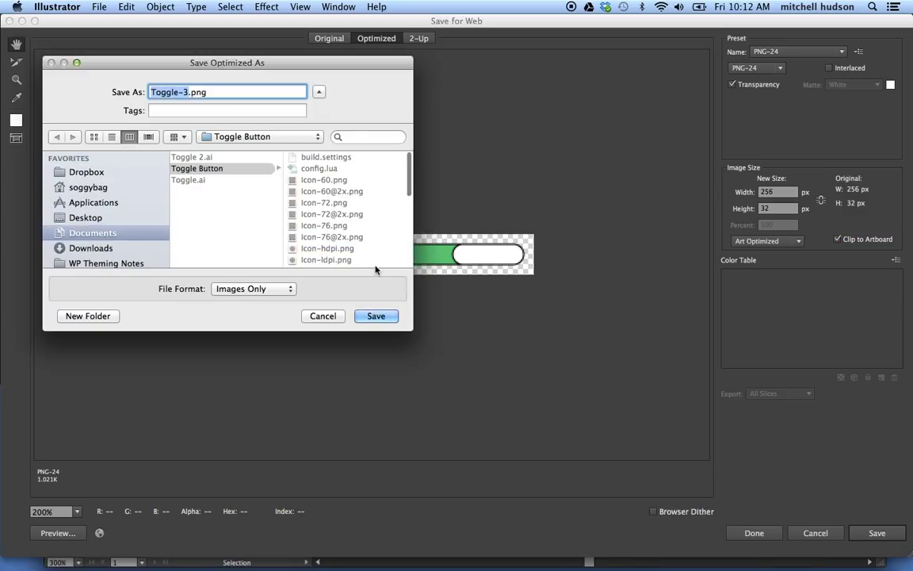
scroll(369, 206, down, 5)
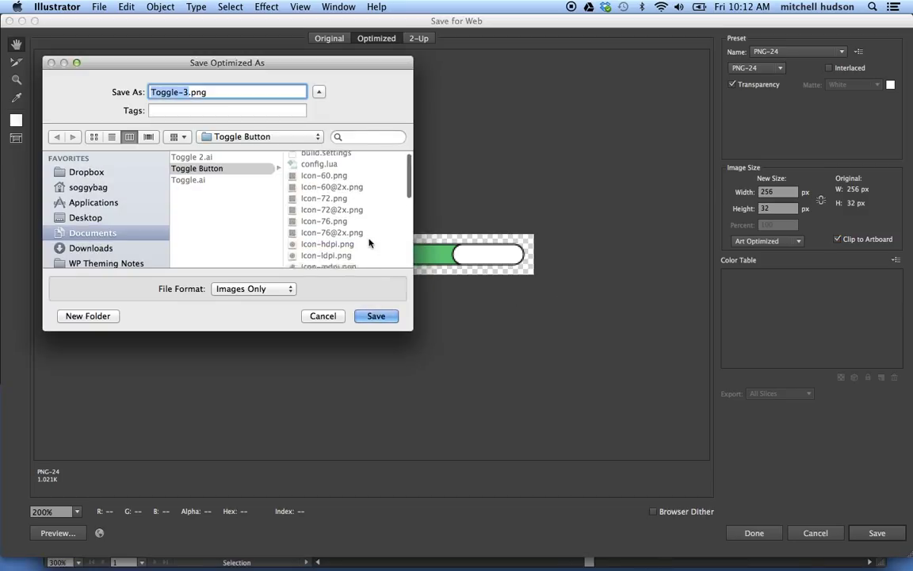
click(374, 316)
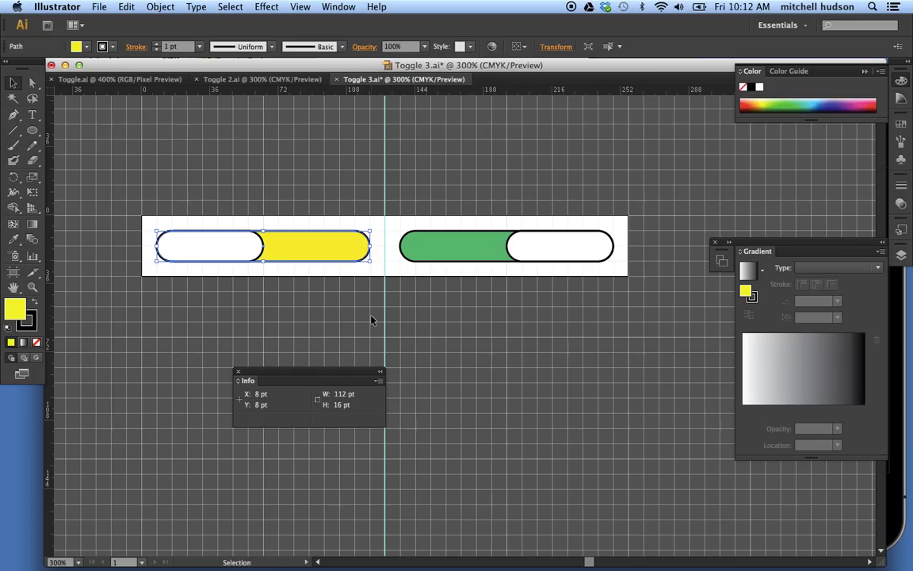
- Toggle between the Direct Selection and Selection tools, then bring main.lua in TextWrangler forward
key(a)
key(v)
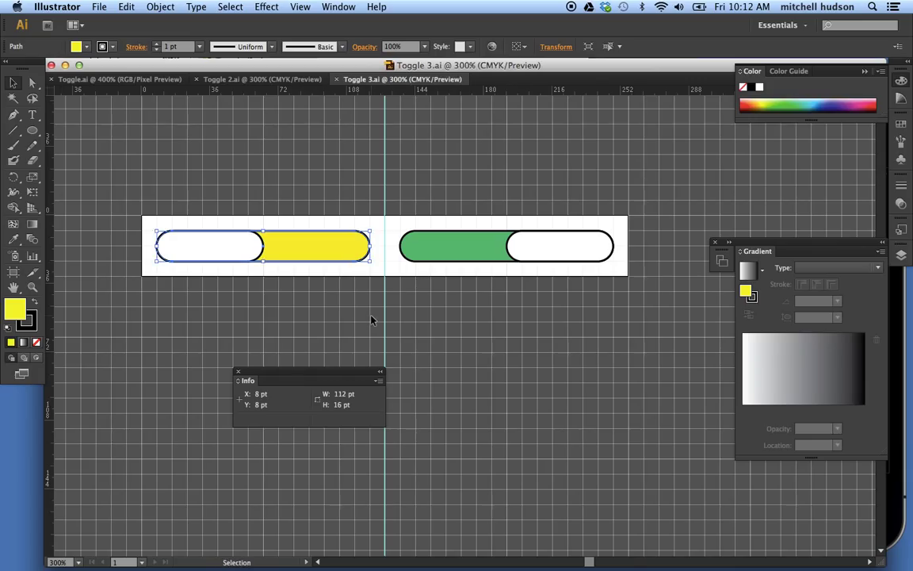
key(a)
key(v)
mouse_move(781, 565)
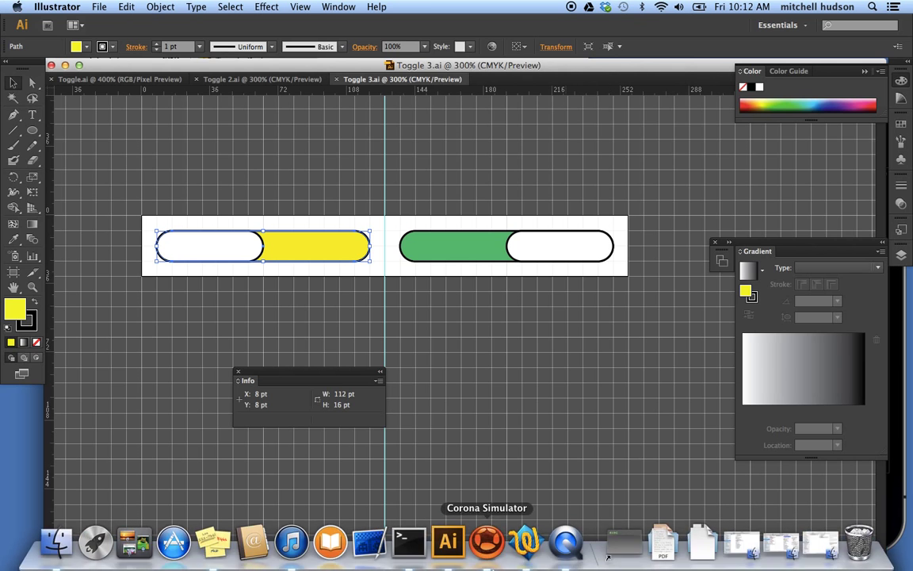
click(525, 543)
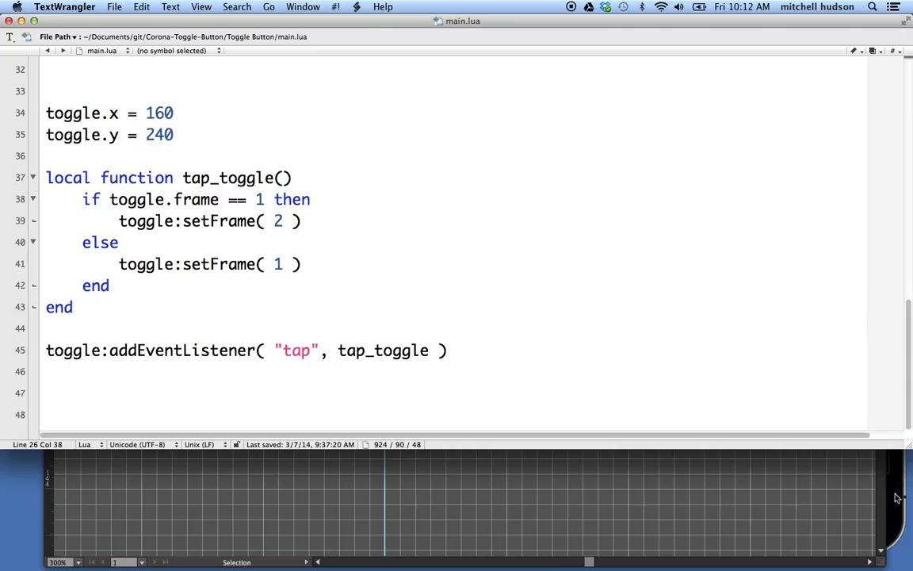
- Tap the toggles in Corona Simulator to check they switch frames
key(super+Tab)
click(774, 294)
click(787, 319)
- Delete the empty line 10 in main.lua
click(304, 331)
scroll(305, 329, up, 10)
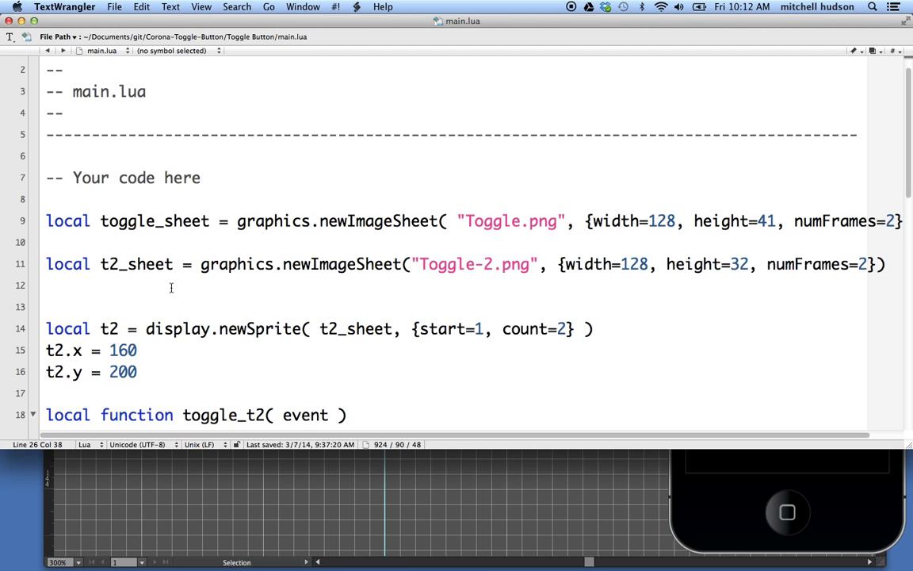
click(55, 240)
key(BackSpace)
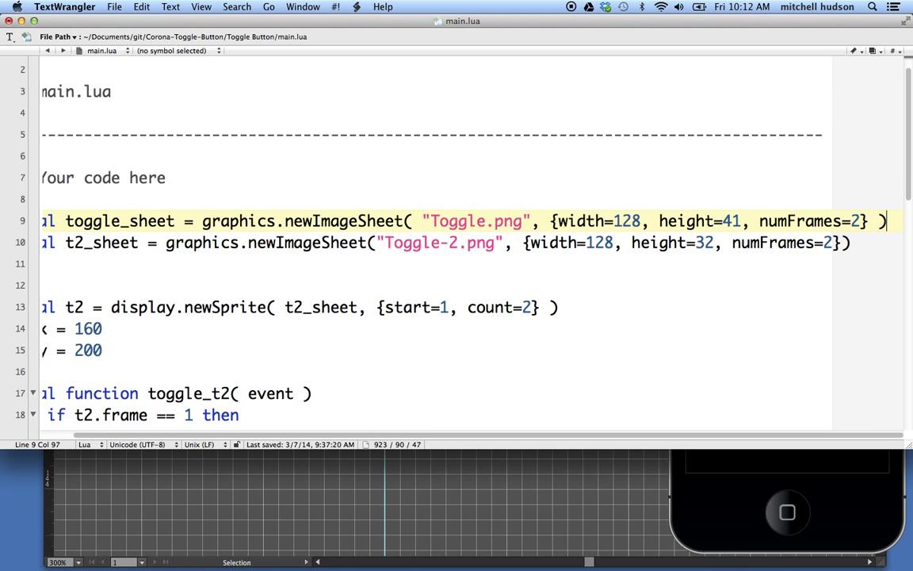
scroll(143, 268, down, 3)
scroll(143, 269, left, 1)
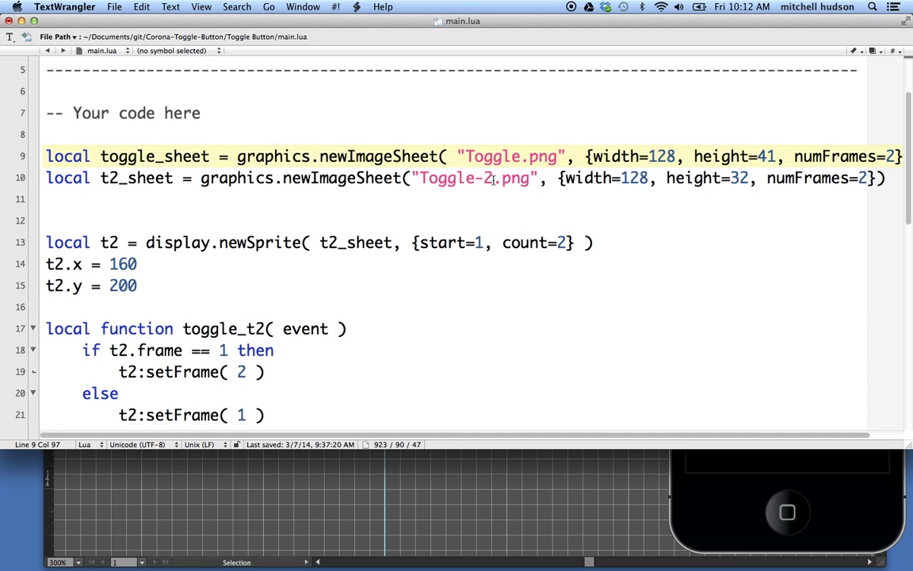
- On line 11 type local t3_sheet = graphics.newImageSheet("Toggle-3.png")
click(383, 195)
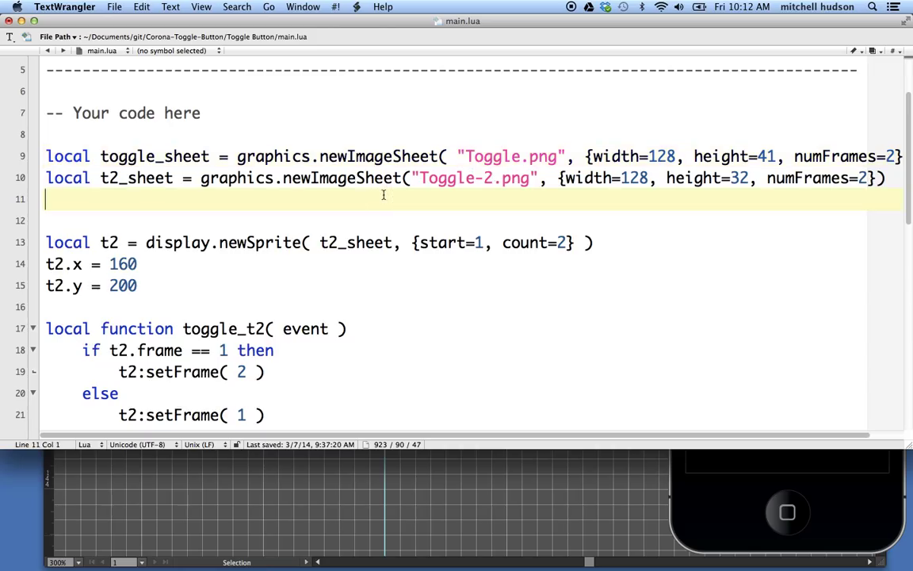
text(local)
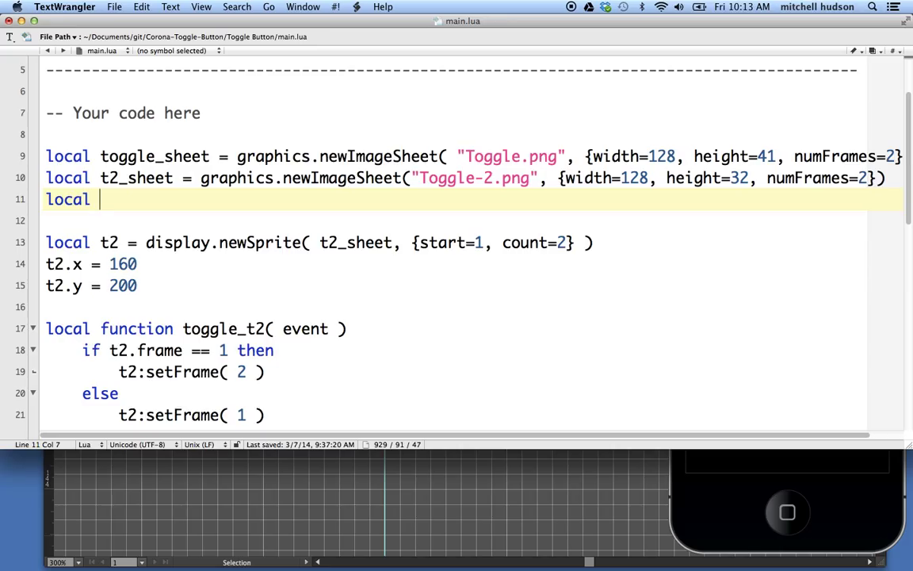
text( t3_)
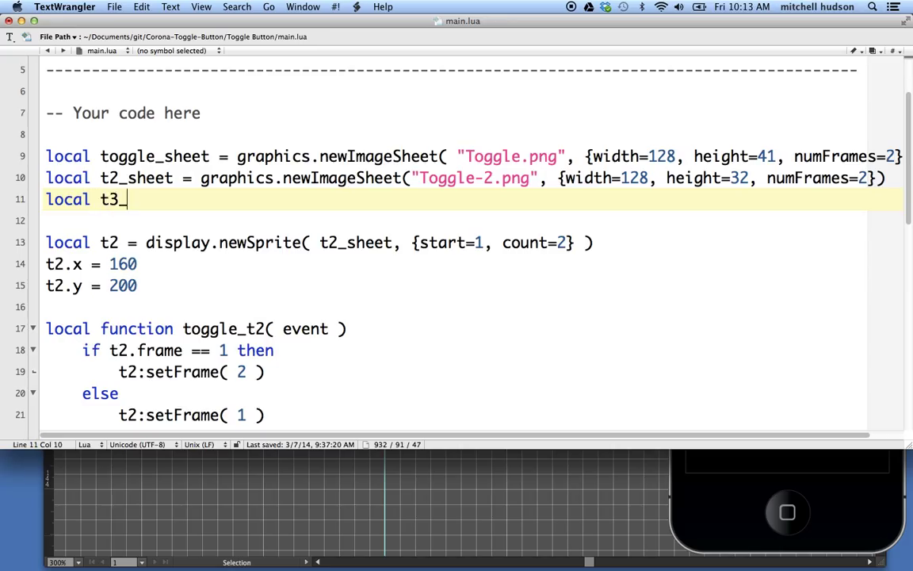
text(sheet = gra)
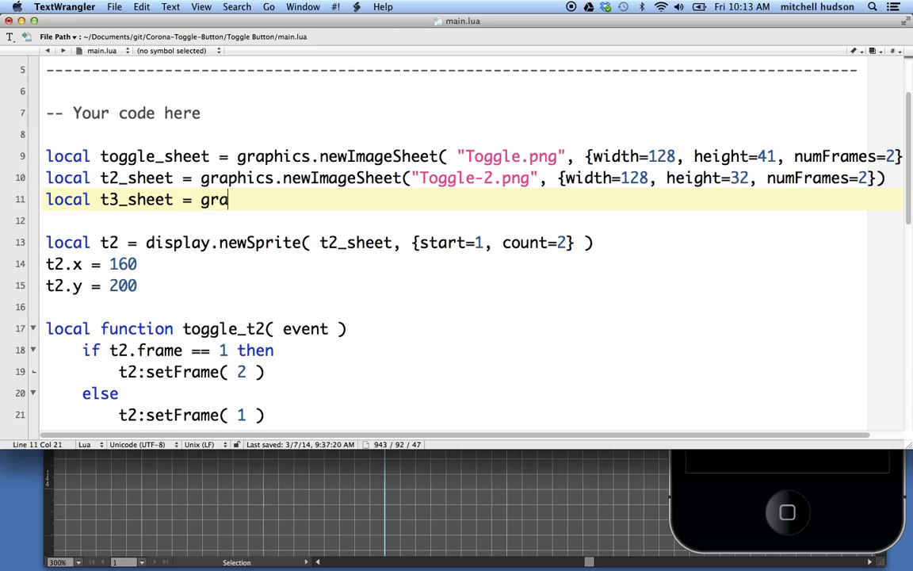
text(phics.new)
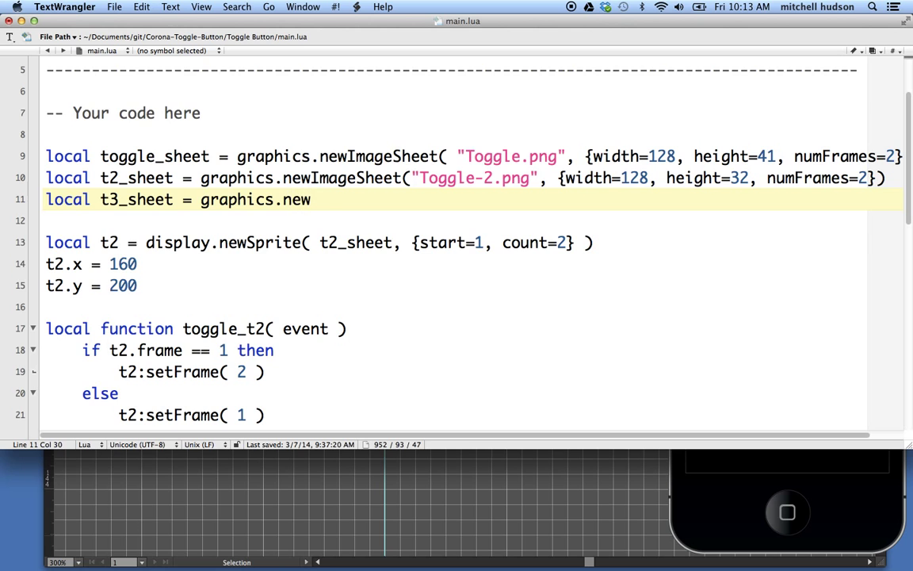
text(ImageSheet)
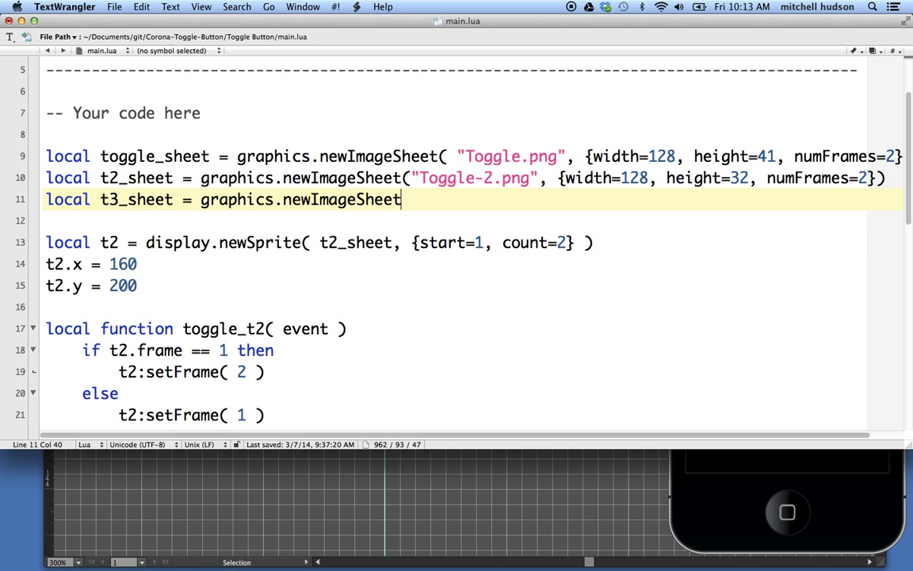
text(())
key(Left)
text("")
key(Left)
text(Toggl)
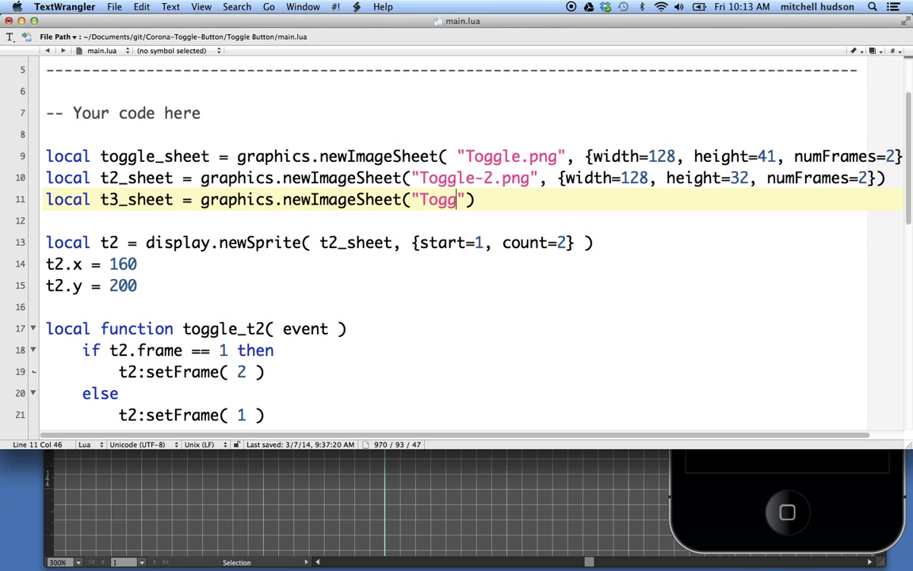
text(e-3.)
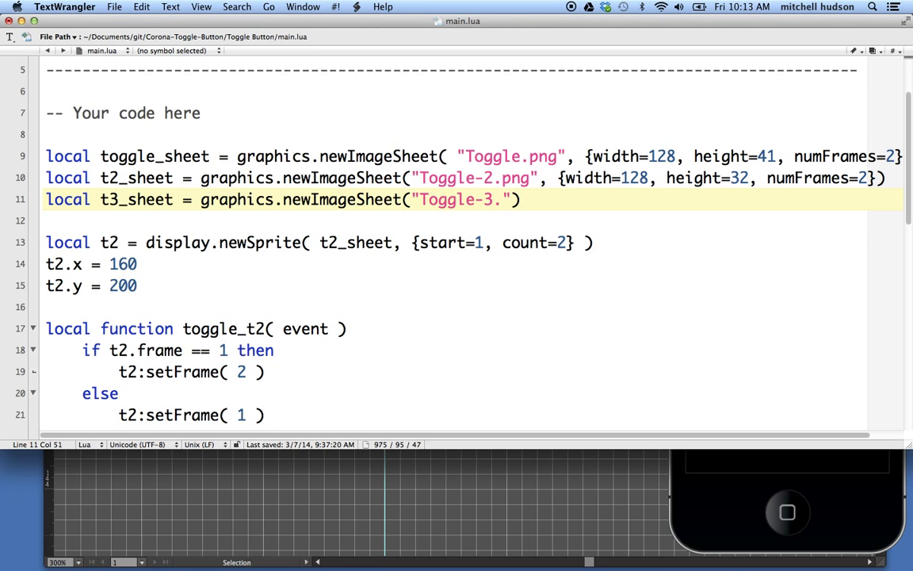
text(png)
- Open the Toggle Button folder in Finder and locate Toggle 3.ai and Toggle-3.png
mouse_move(89, 546)
click(57, 543)
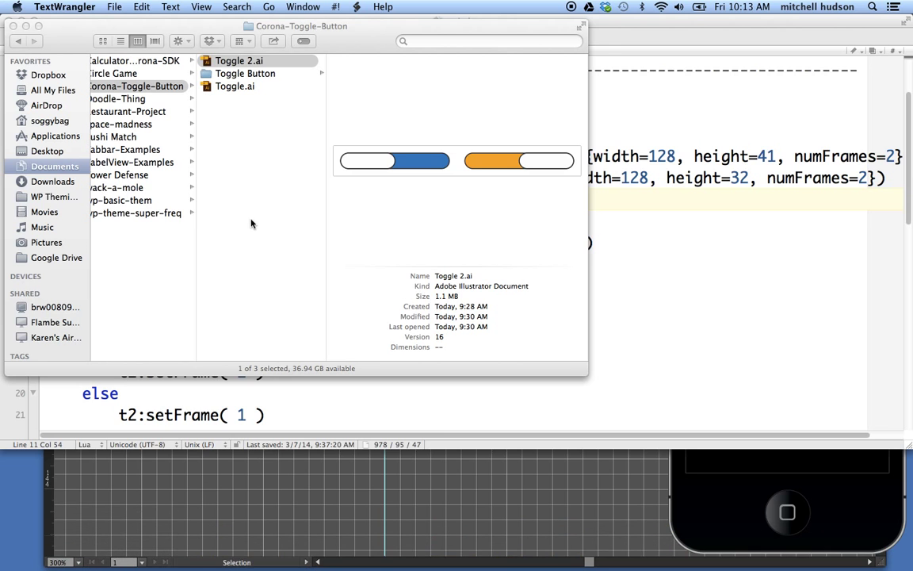
click(283, 73)
scroll(369, 237, down, 1)
click(339, 342)
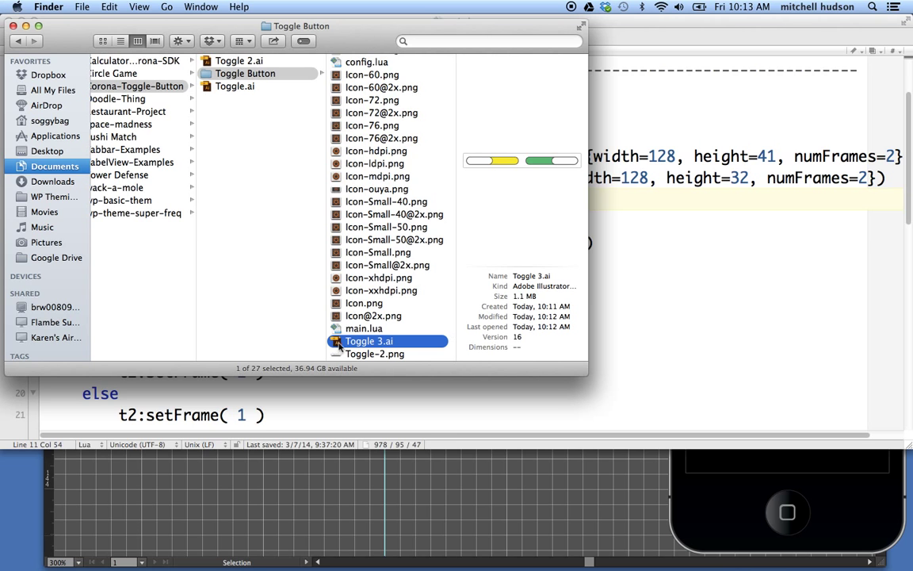
scroll(373, 317, down, 3)
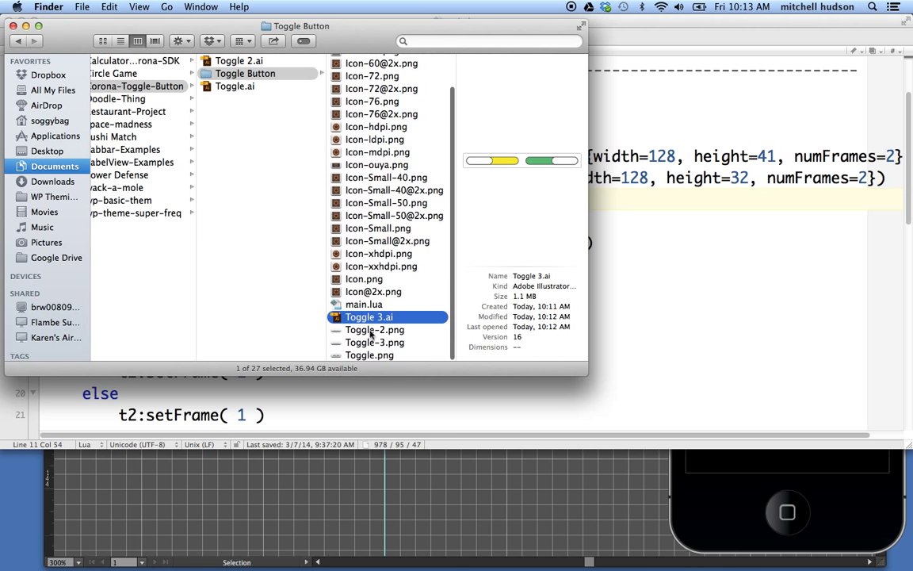
click(381, 344)
- Move Toggle 3.ai up beside Toggle 2.ai and preview the Toggle-3.png sprite sheet
drag(349, 317, 278, 293)
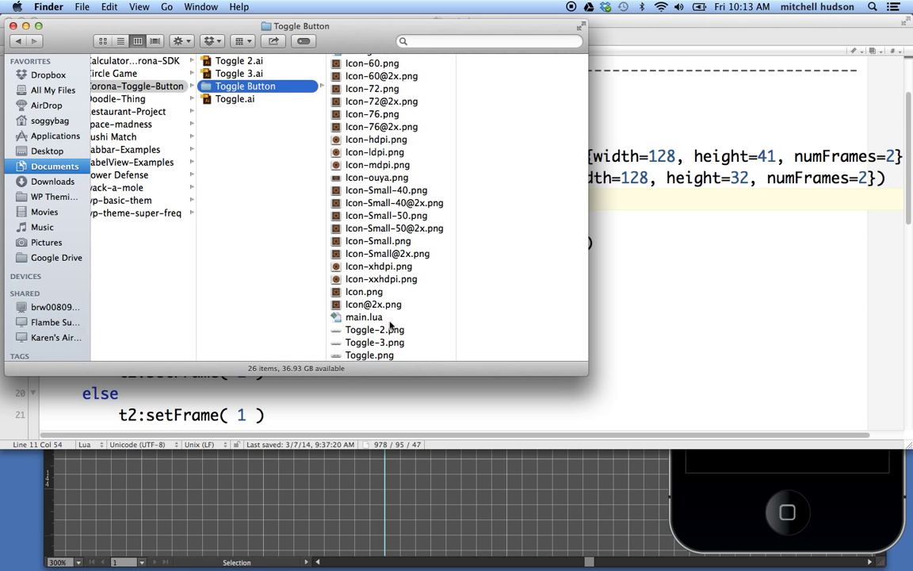
scroll(380, 309, down, 2)
click(411, 343)
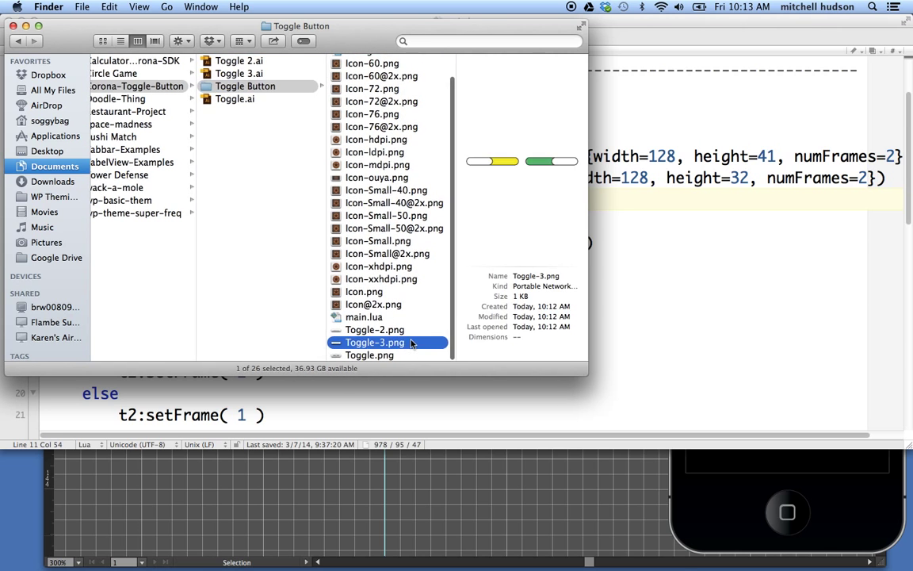
- Add the options {width=128, height=32} after "Toggle-3.png" on line 11 and shorten the editor window
click(594, 221)
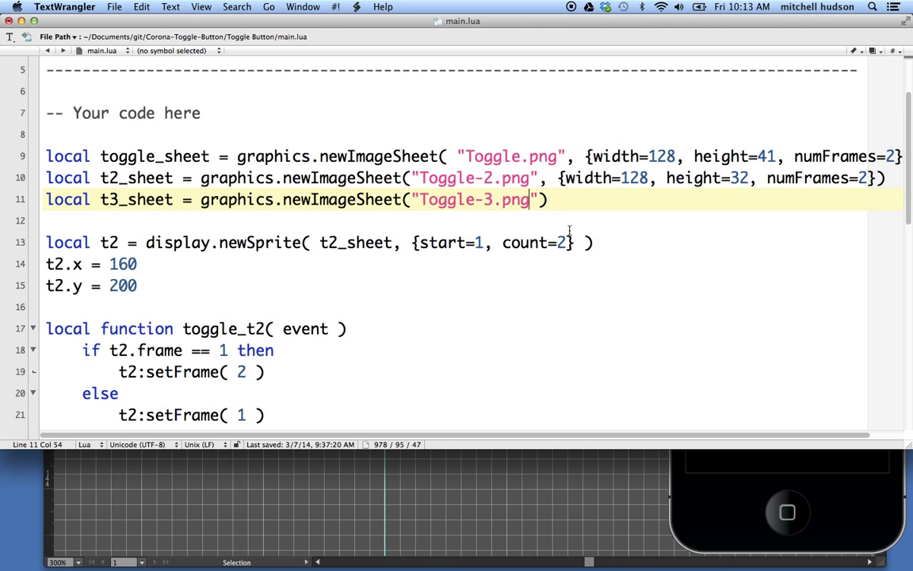
click(535, 199)
text(, {)
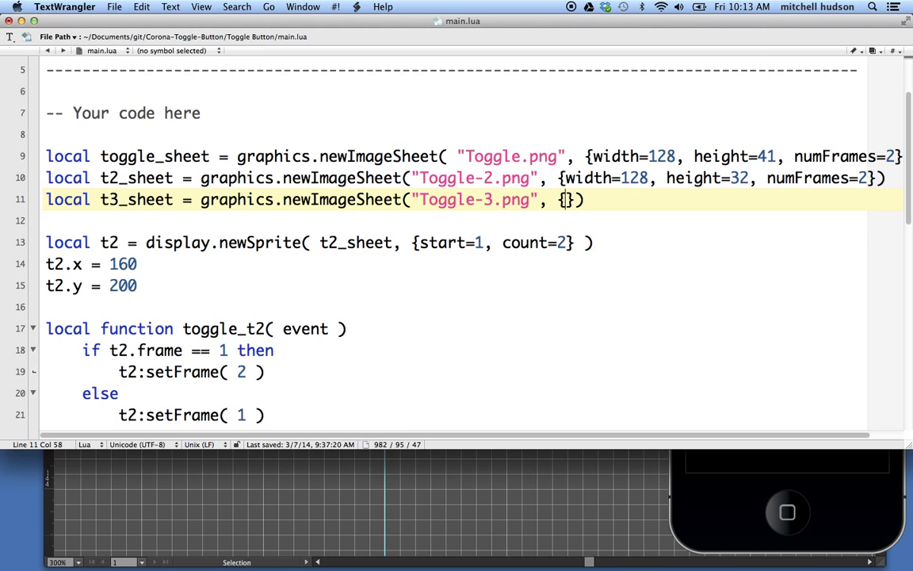
text(width)
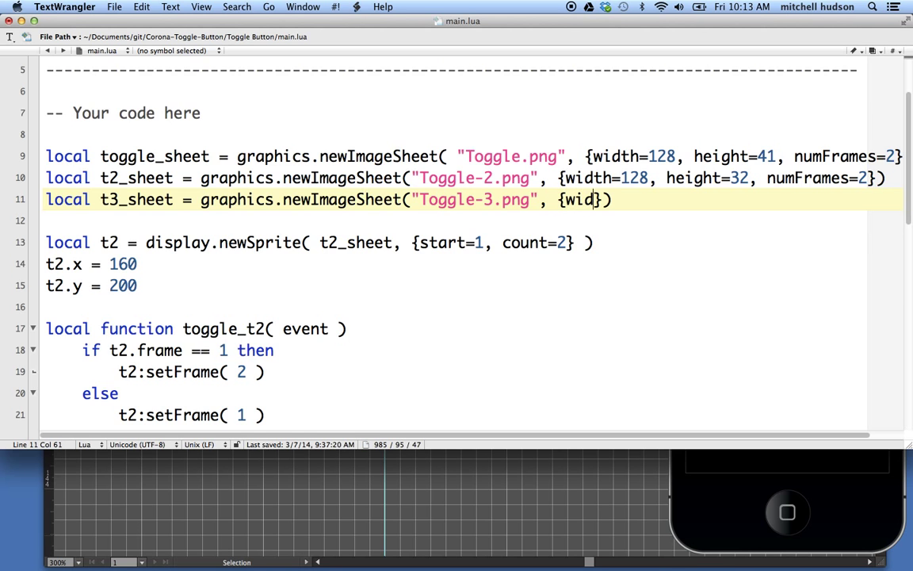
text(=128)
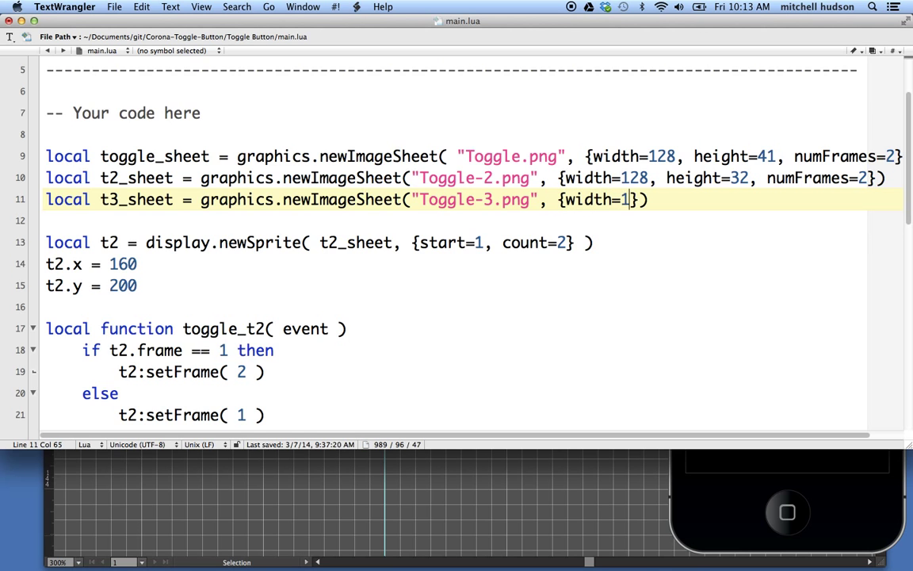
text(, )
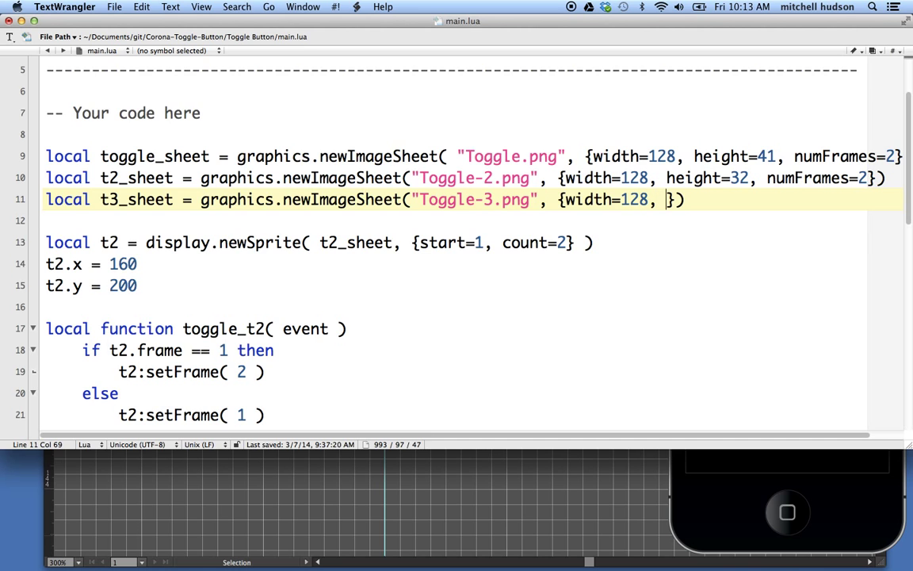
text(height)
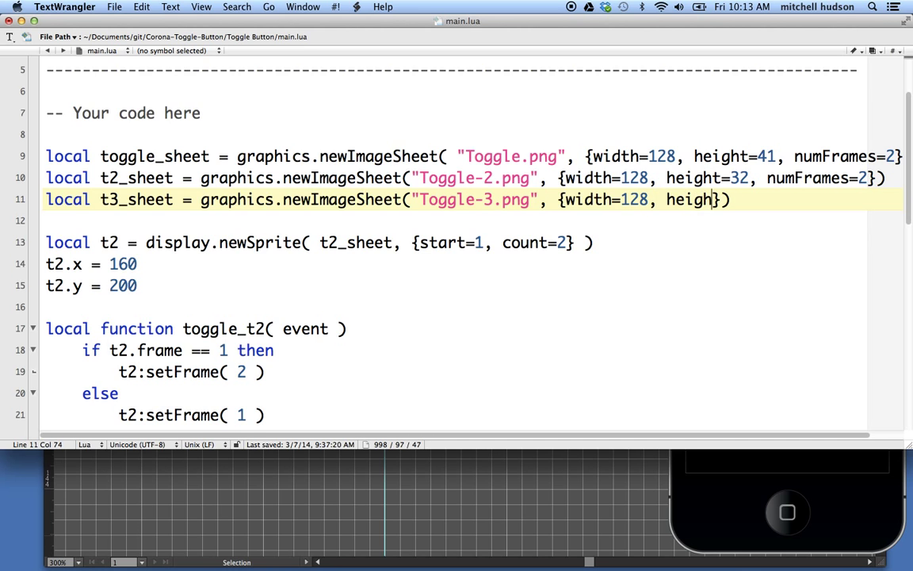
text(=32)
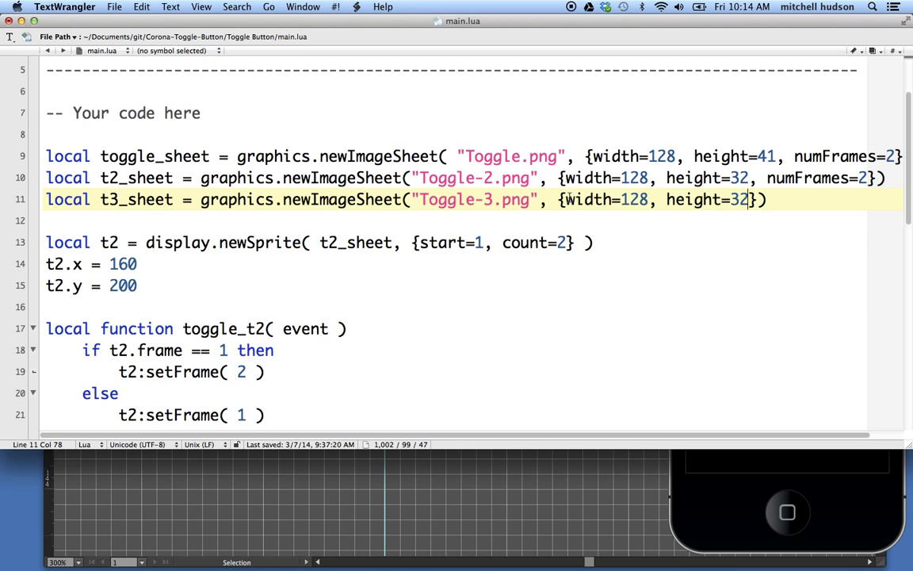
drag(566, 200, 650, 200)
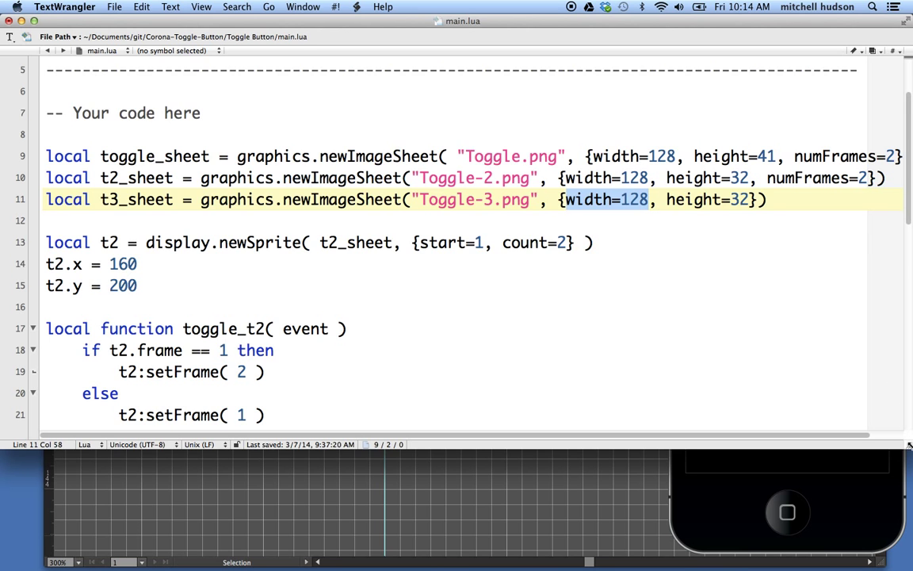
drag(909, 446, 909, 287)
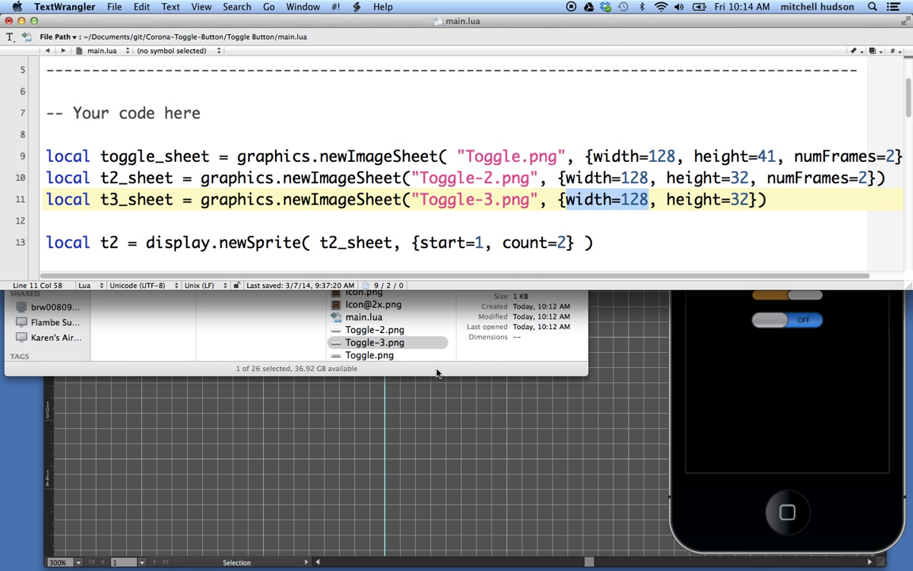
- Enlarge Finder, view Toggle-3.png's Get Info, then read Toggle-2.png's 256 × 32 dimensions
drag(412, 362, 424, 454)
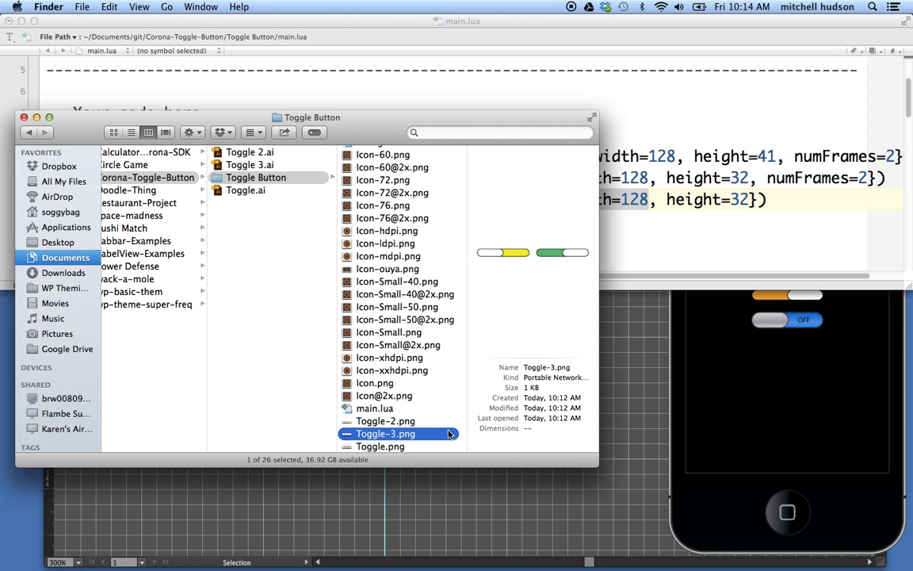
click(432, 422)
click(430, 434)
key(super+i)
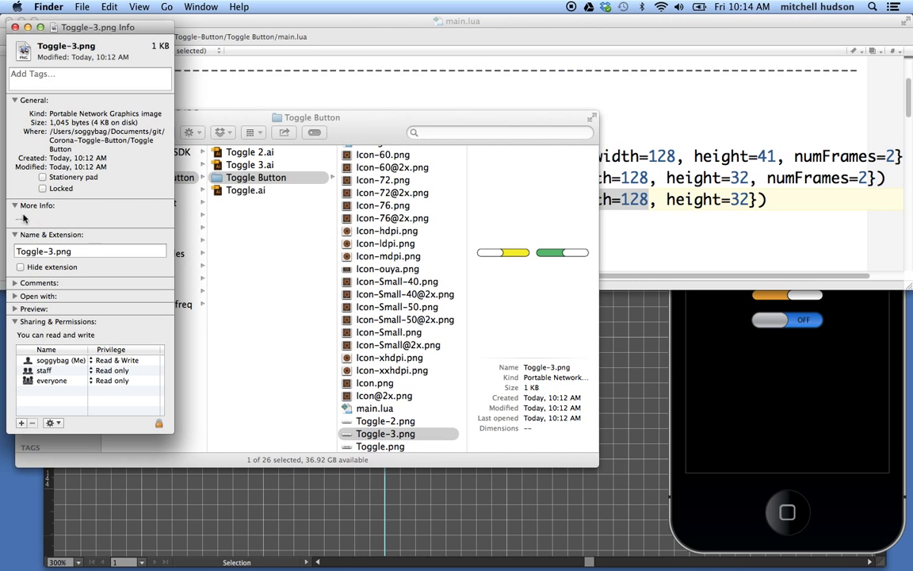
click(14, 206)
click(14, 205)
click(14, 27)
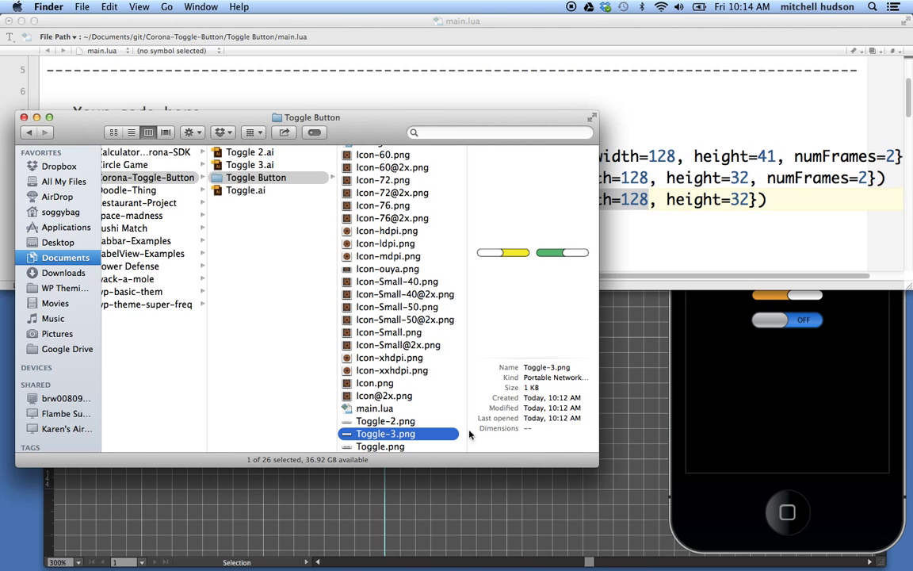
click(410, 422)
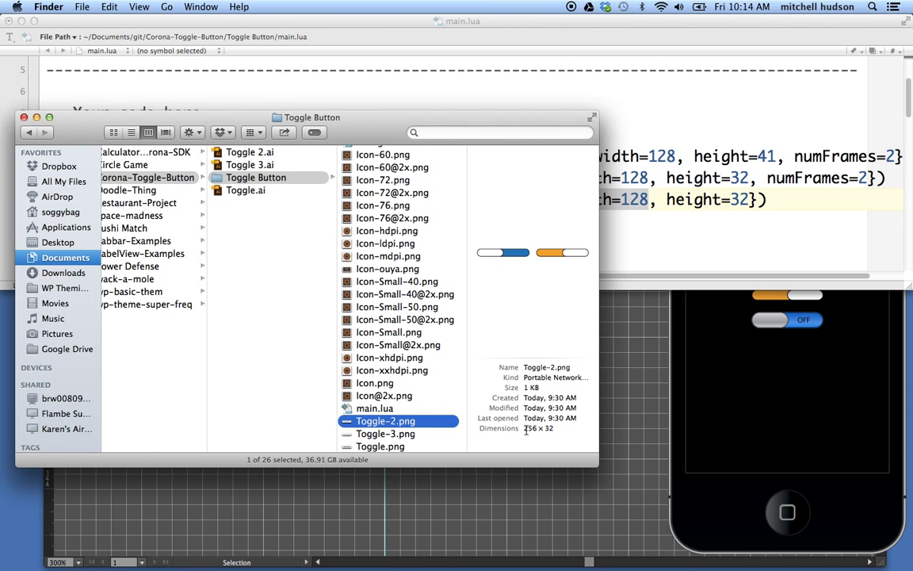
- Compare line 11's width 128 and height 32 against Toggle-2.png, placing the caret after height=32
click(632, 240)
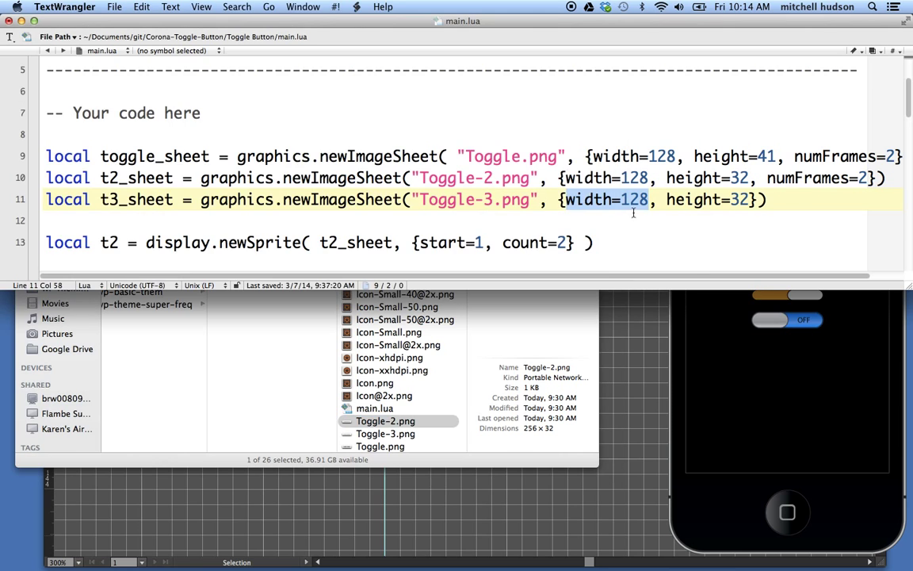
drag(623, 200, 649, 200)
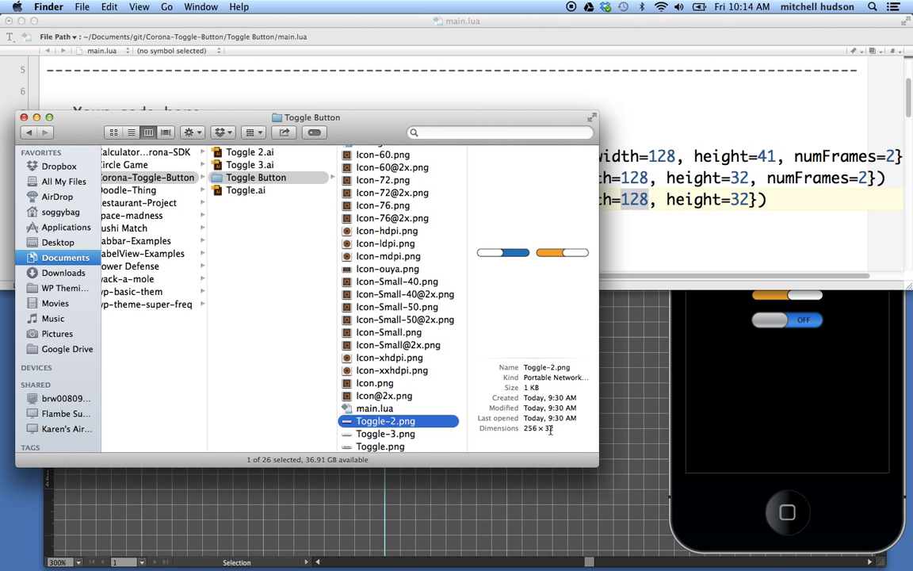
click(741, 218)
double_click(739, 199)
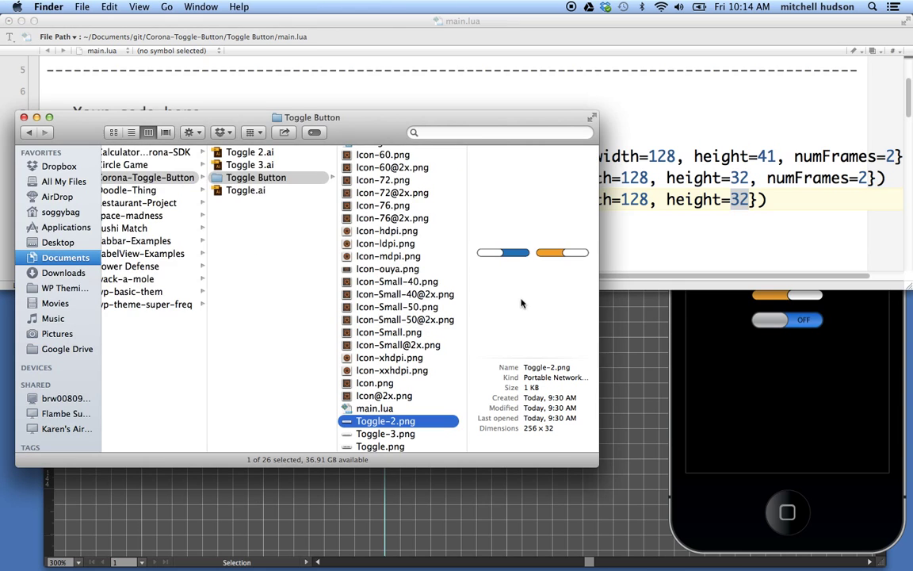
click(521, 302)
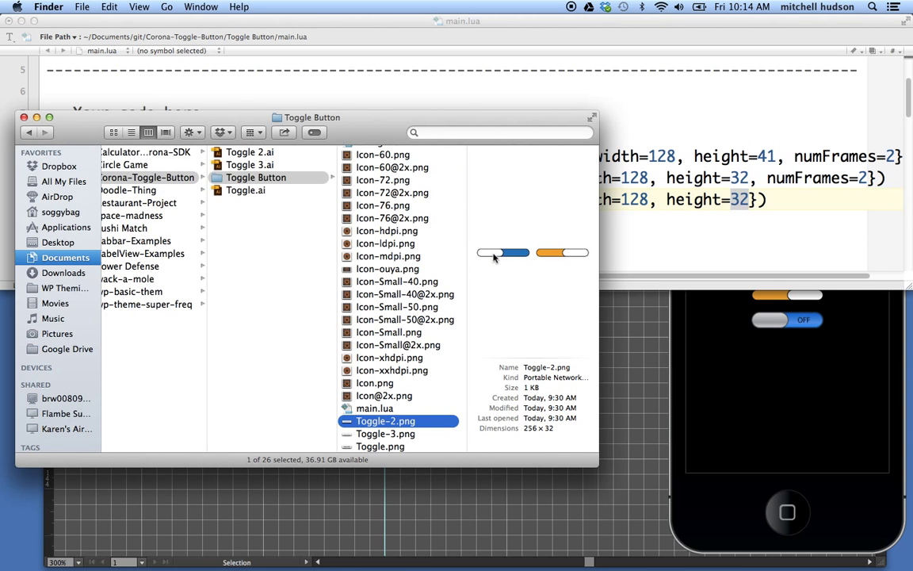
click(703, 228)
key(Right)
- Add numFrames=2 to line 11, save main.lua, and check the reloaded simulator
text(, )
text(numFra)
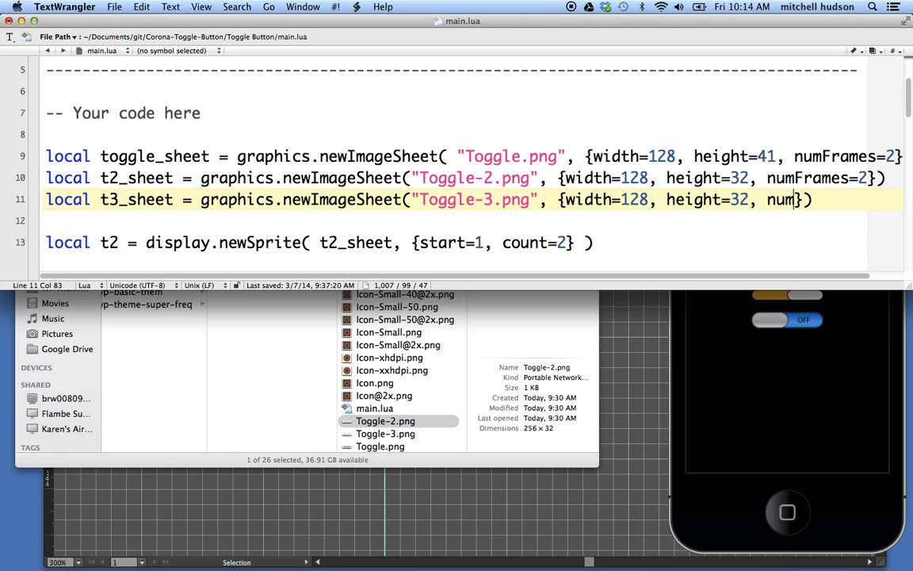
text(mes=)
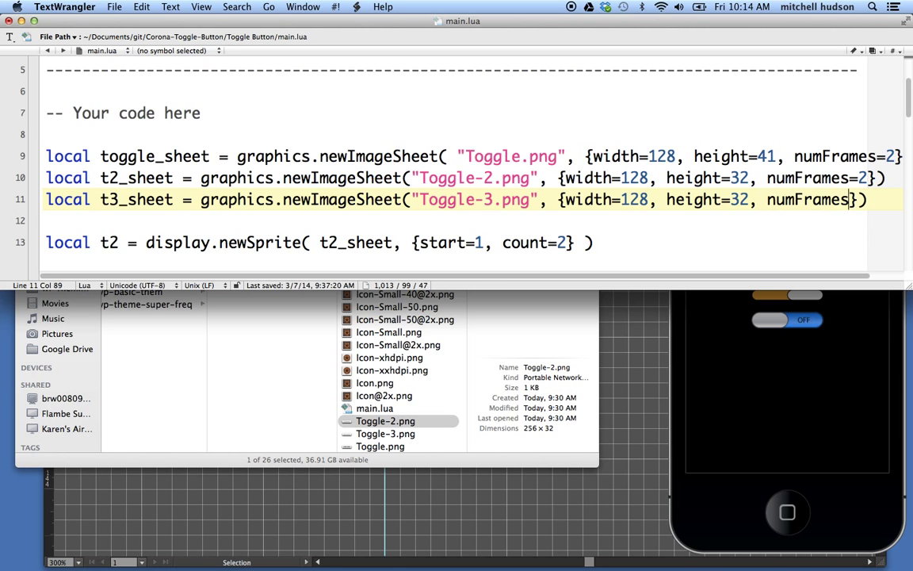
text(2)
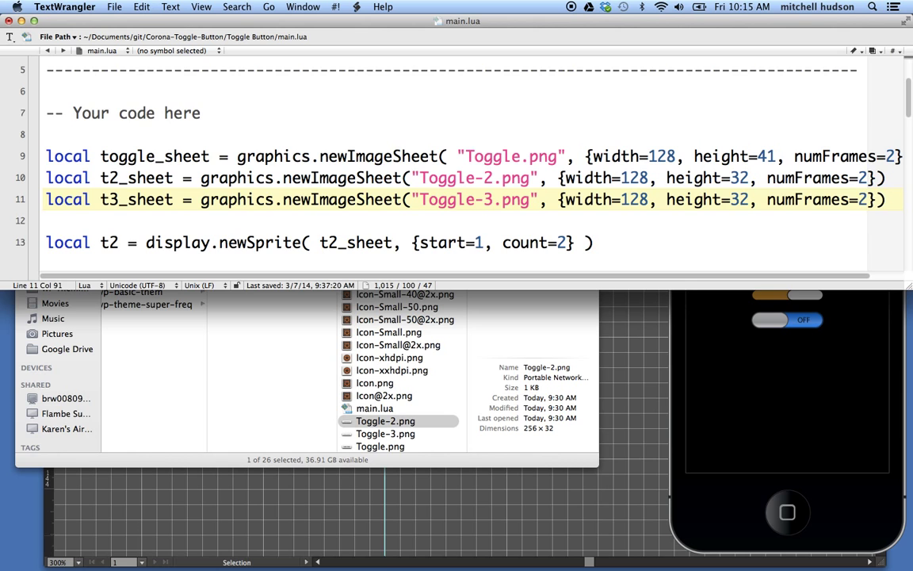
key(super+s)
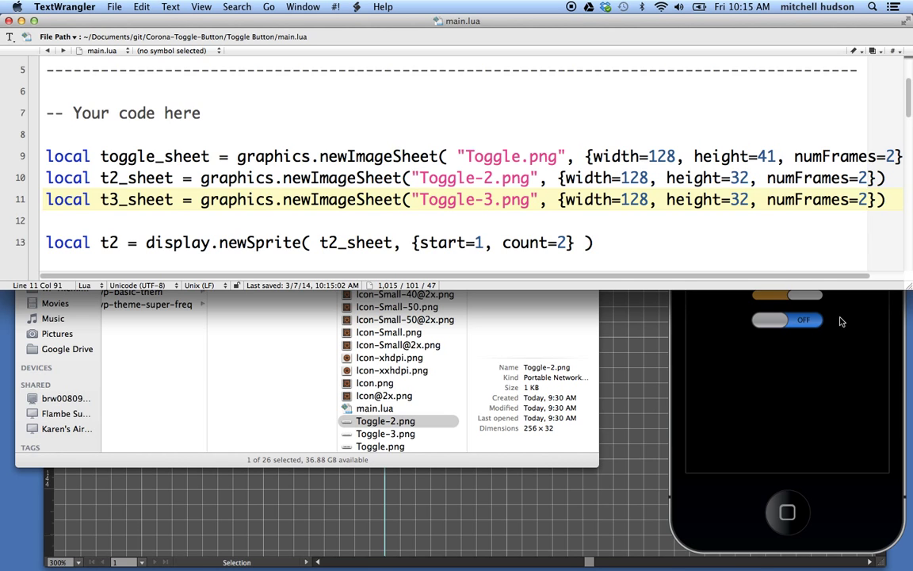
click(827, 350)
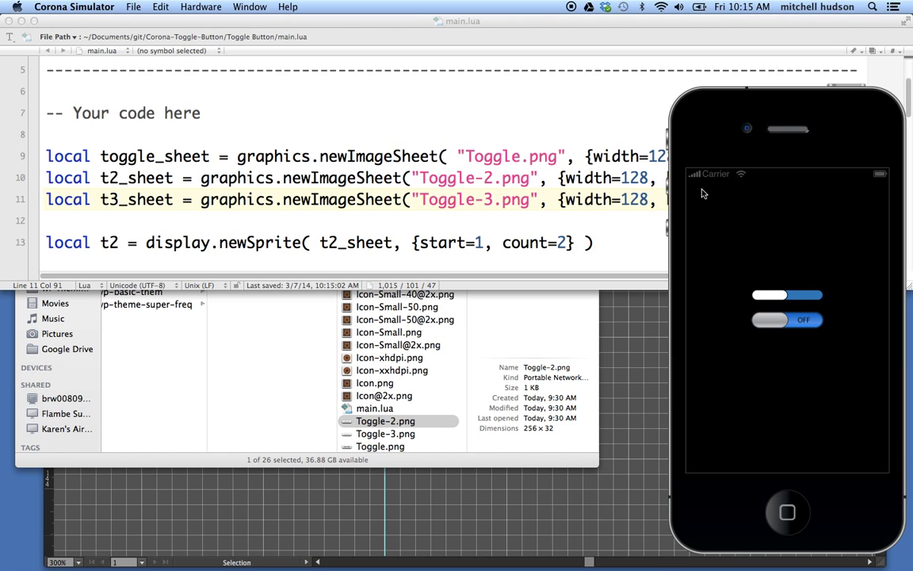
click(640, 230)
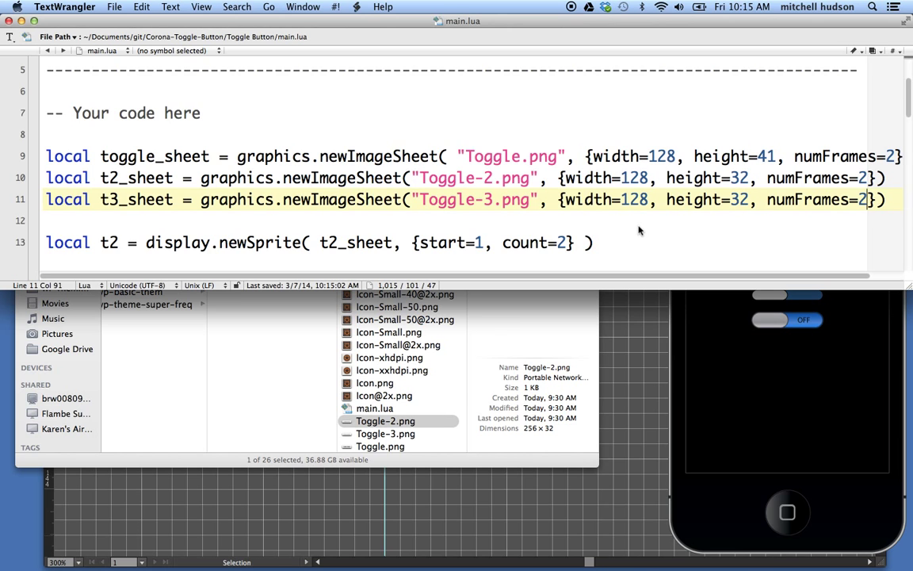
drag(310, 199, 891, 208)
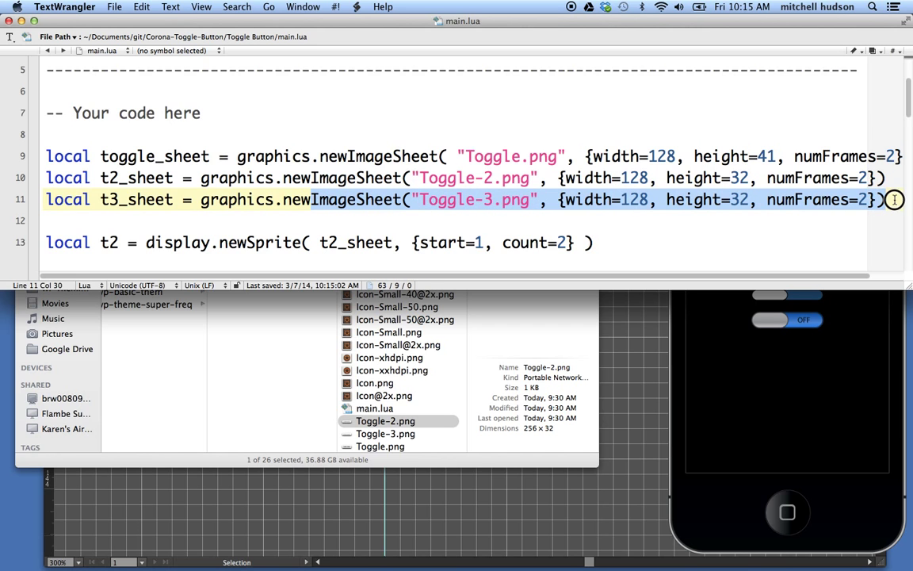
click(886, 208)
scroll(835, 230, down, 1)
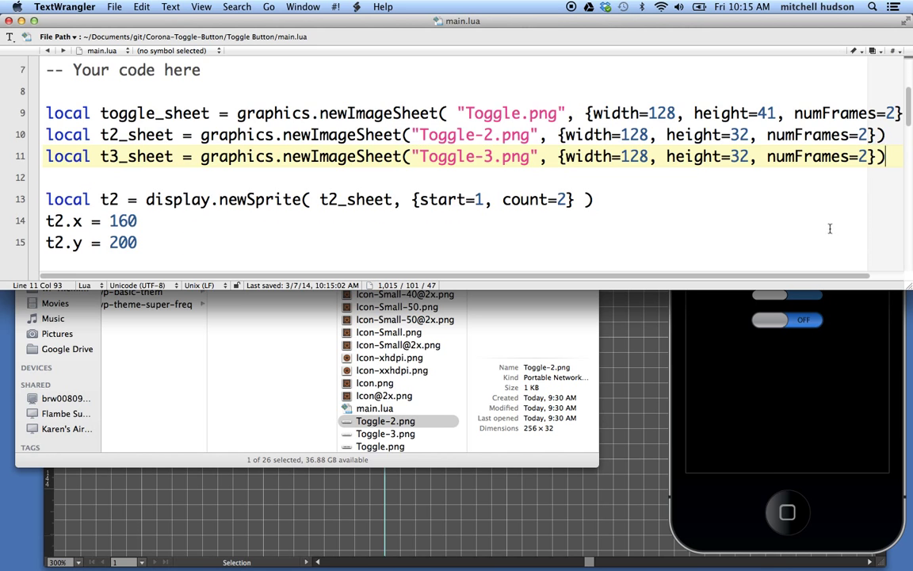
- Start a new line 13 with local t3 = display.newSprite()
key(Return)
key(Return)
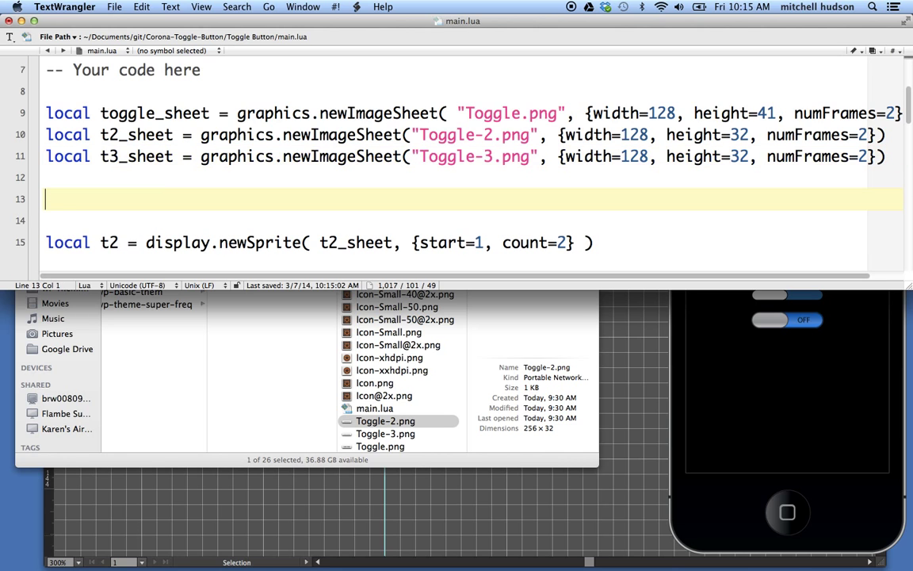
text(local t3)
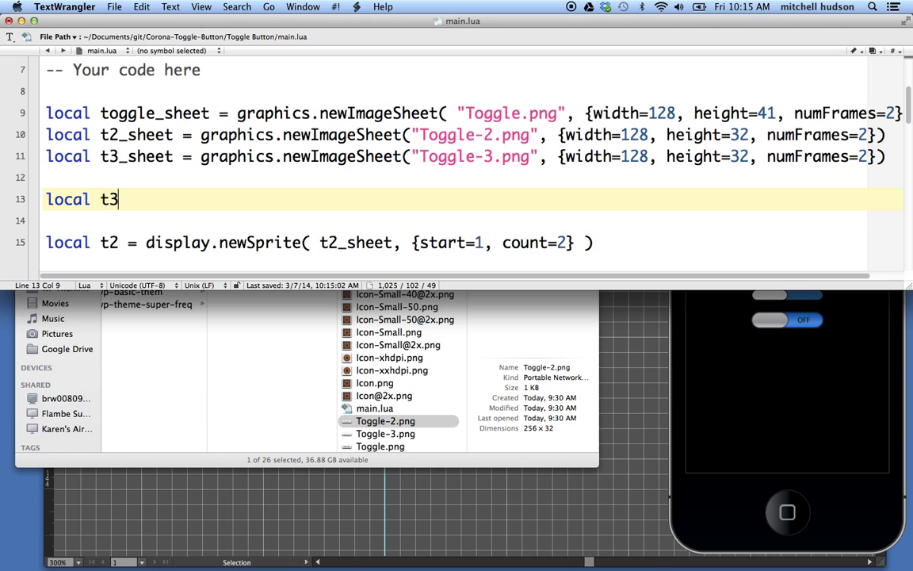
text( = disa)
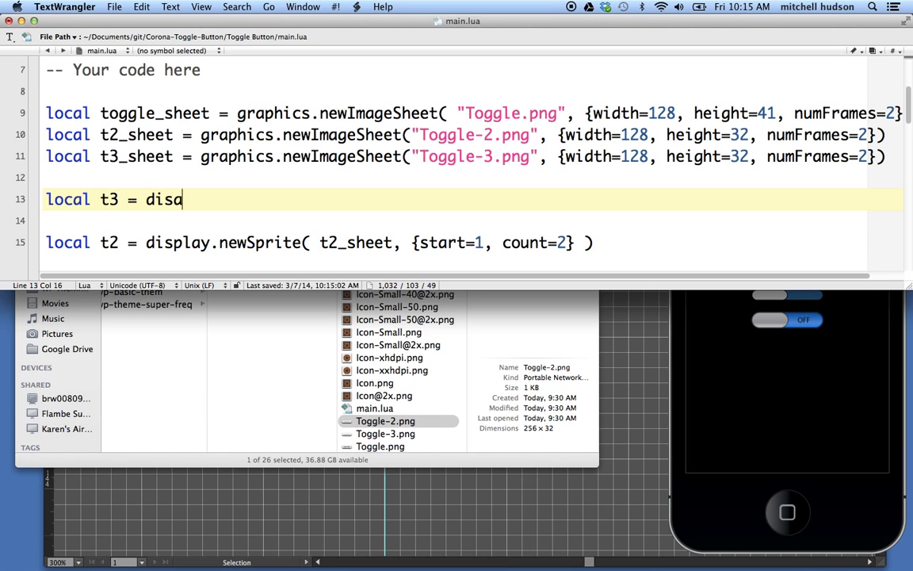
key(BackSpace)
text(play.ne)
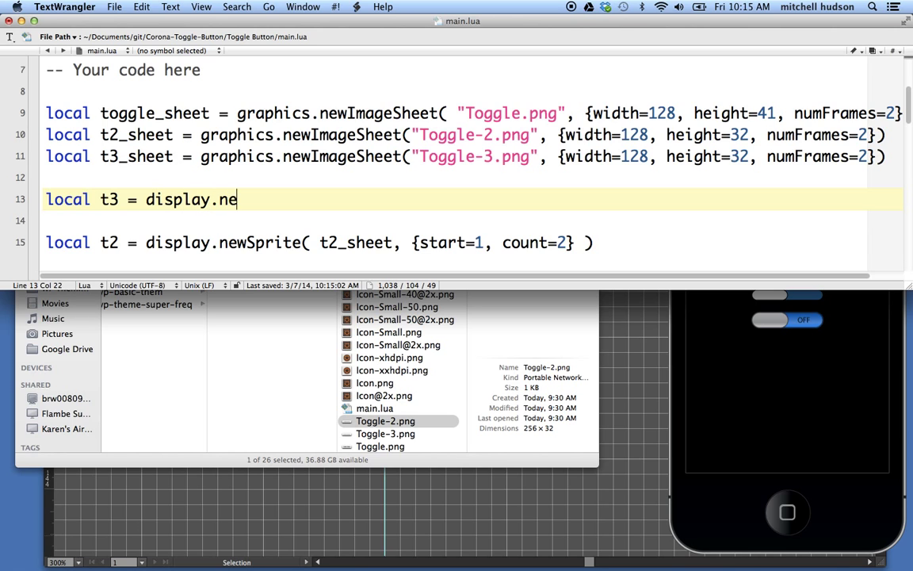
text(wImag)
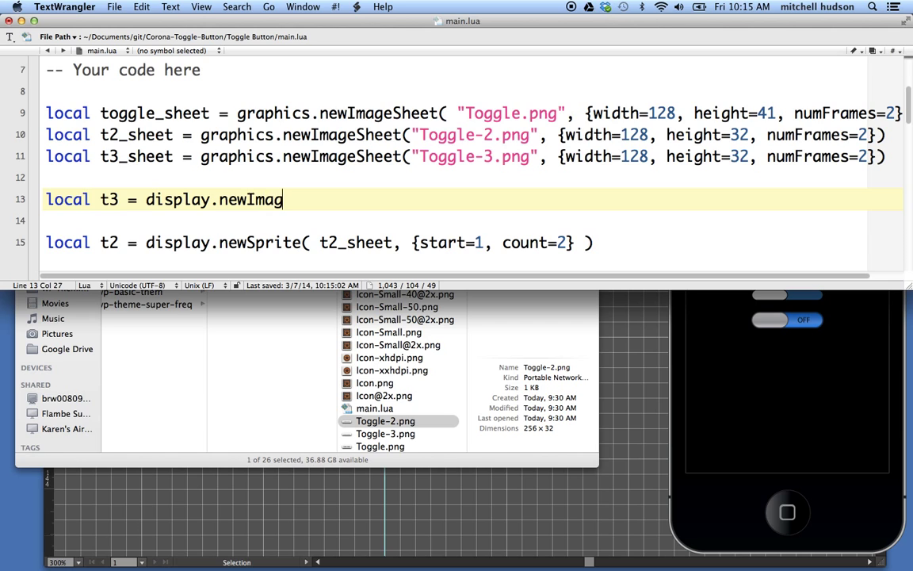
text(eShee)
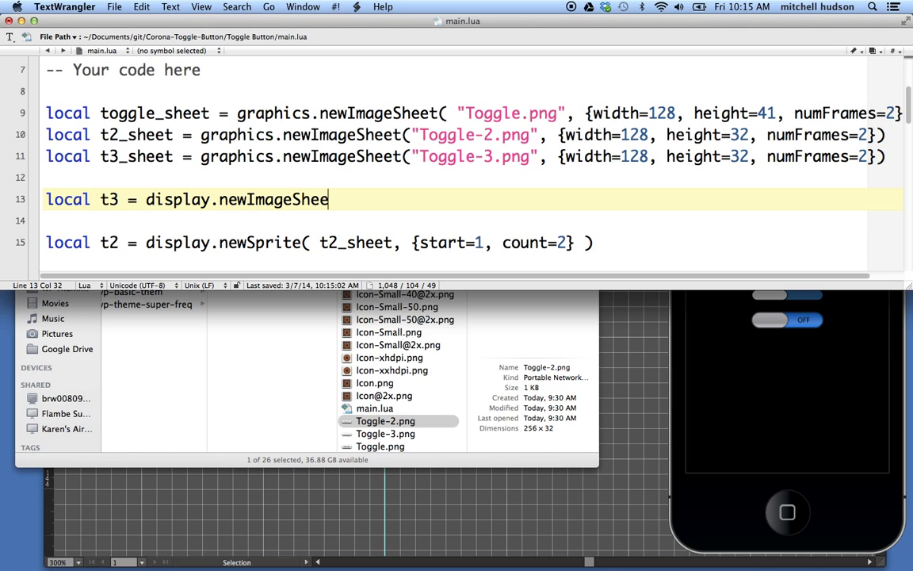
text(t())
drag(251, 202, 338, 198)
text(Sprite)
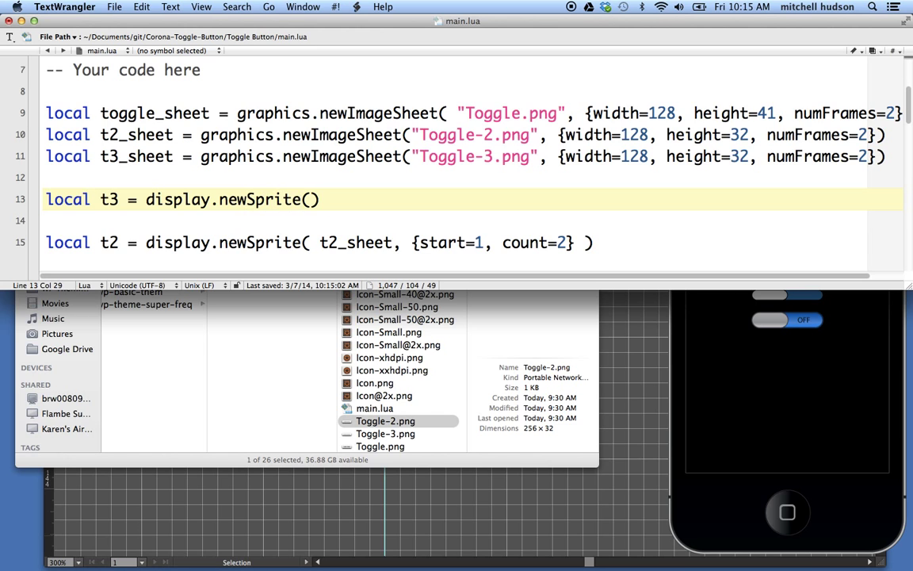
key(Right)
- Pass t3_sheet and {start=1, count=2} to newSprite, then save
double_click(123, 157)
key(super+c)
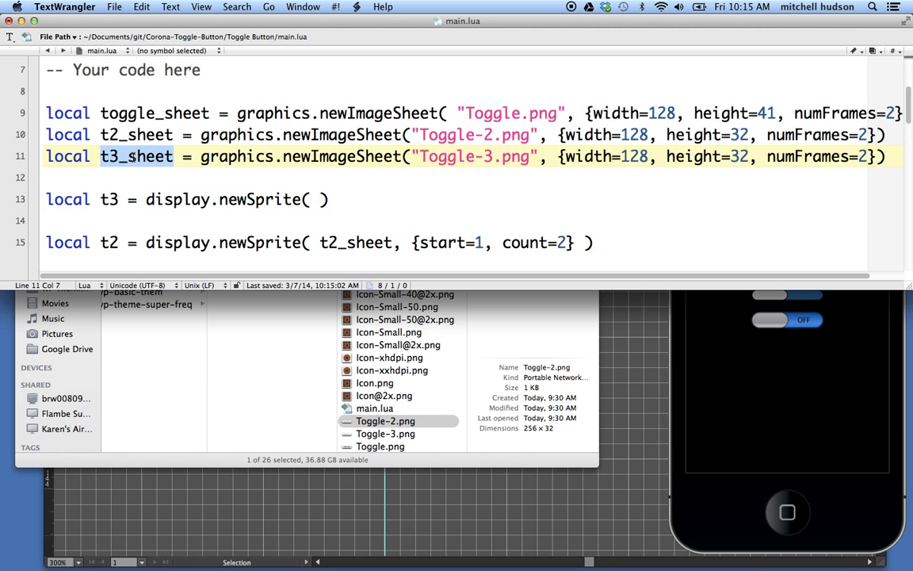
click(314, 198)
key(super+v)
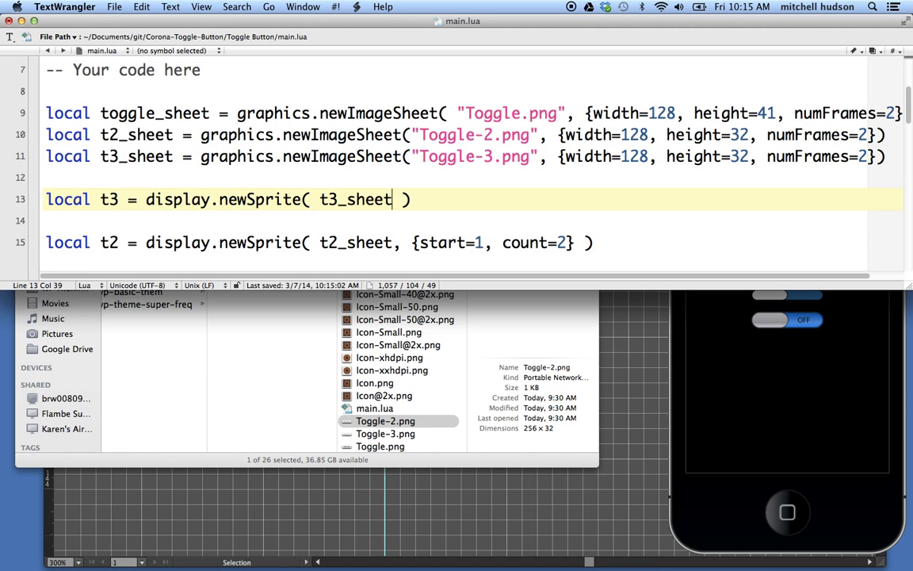
text(, {})
key(Left)
text(start)
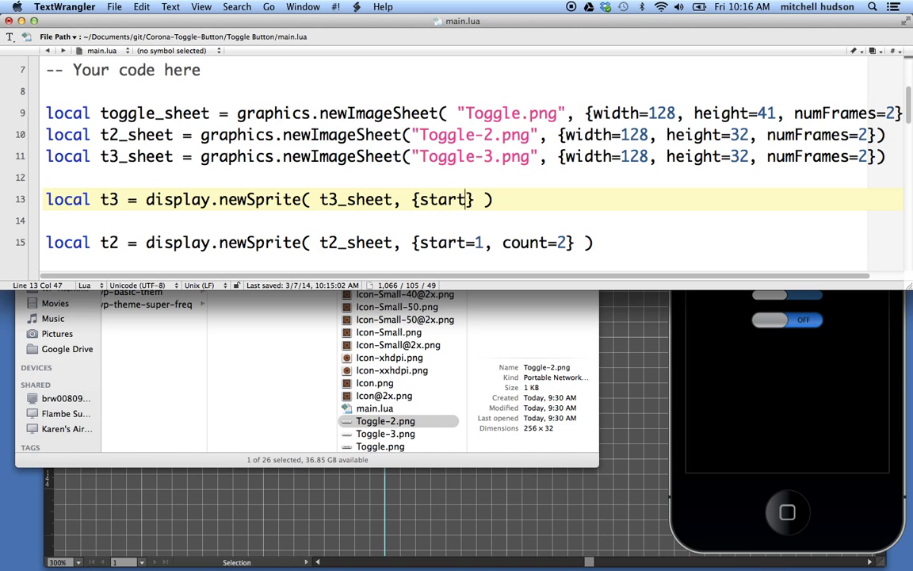
text(=1)
text(, count)
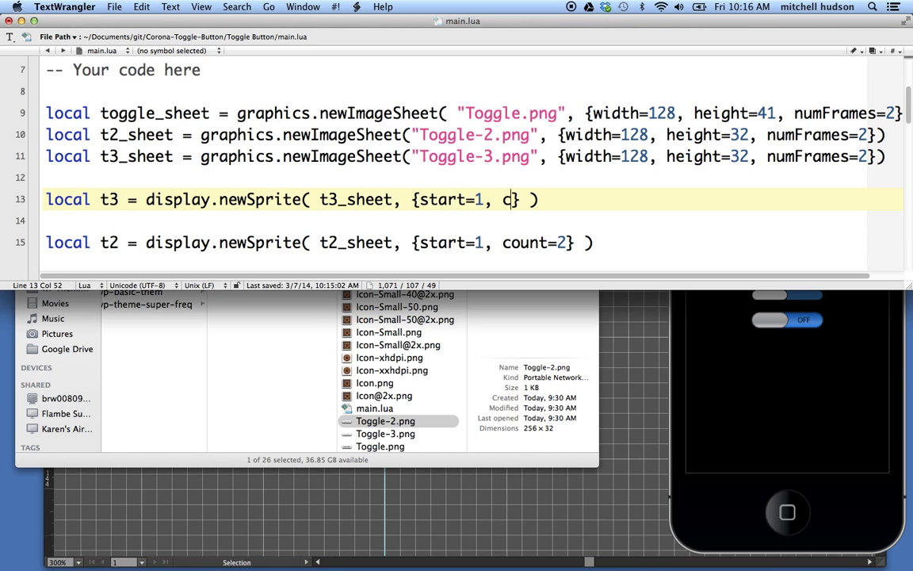
text(=2)
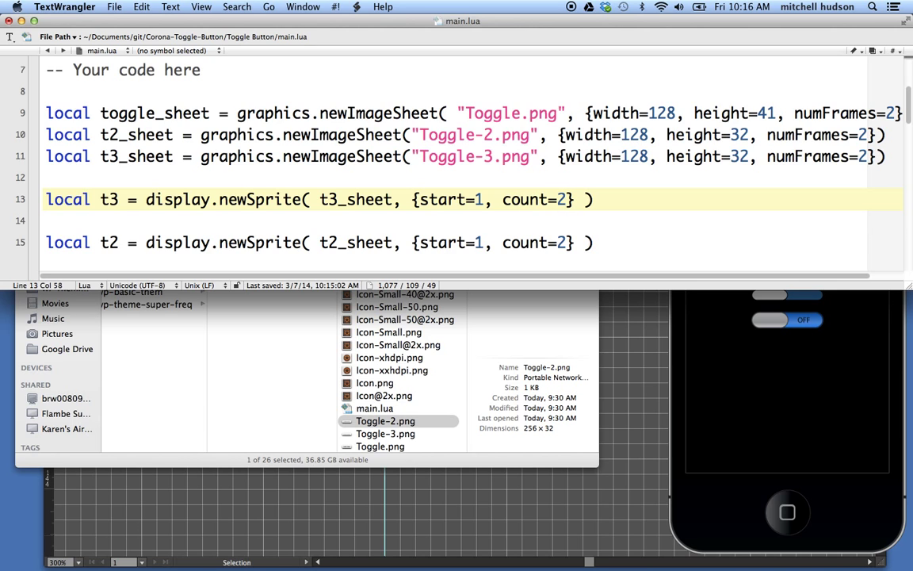
key(super+s)
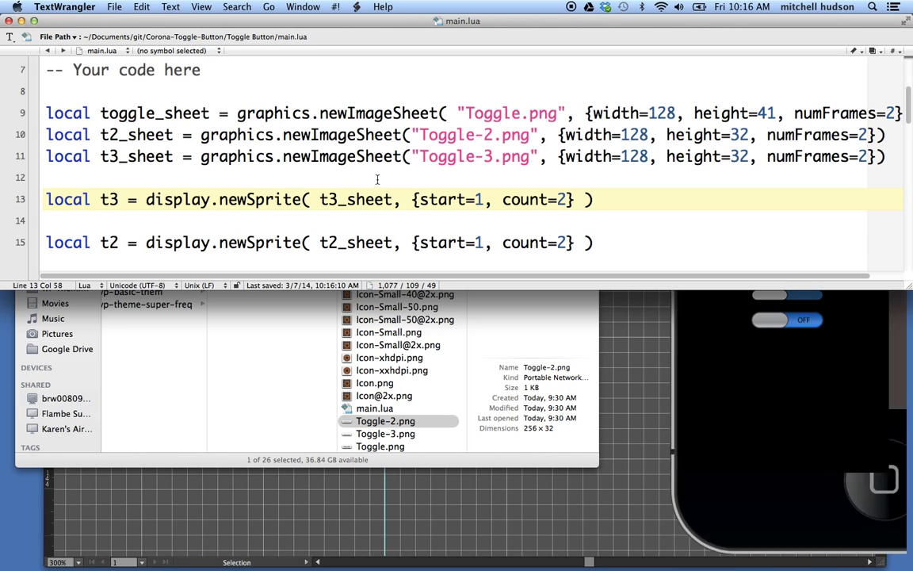
- Highlight t3_sheet, start 1 and count 2 in the sprite line, then check the simulator
double_click(333, 199)
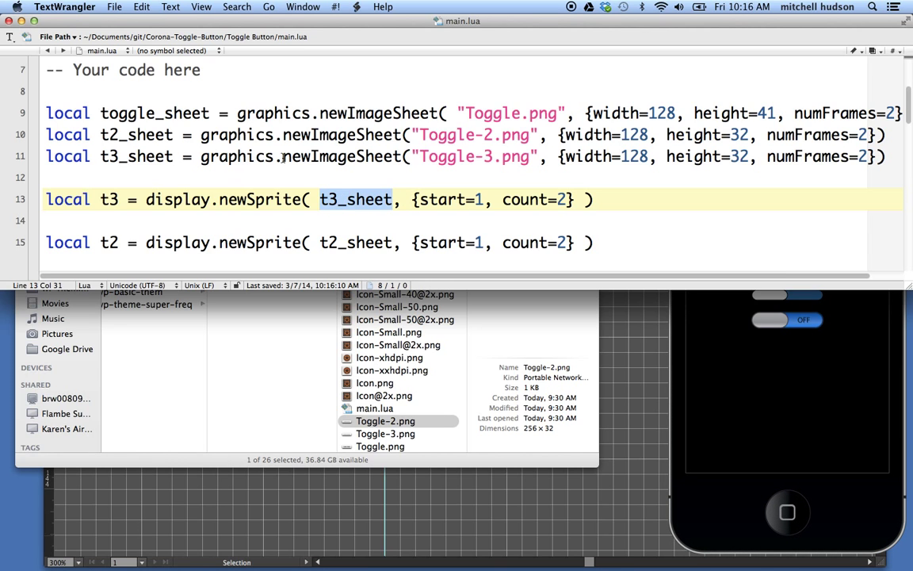
double_click(479, 199)
double_click(562, 199)
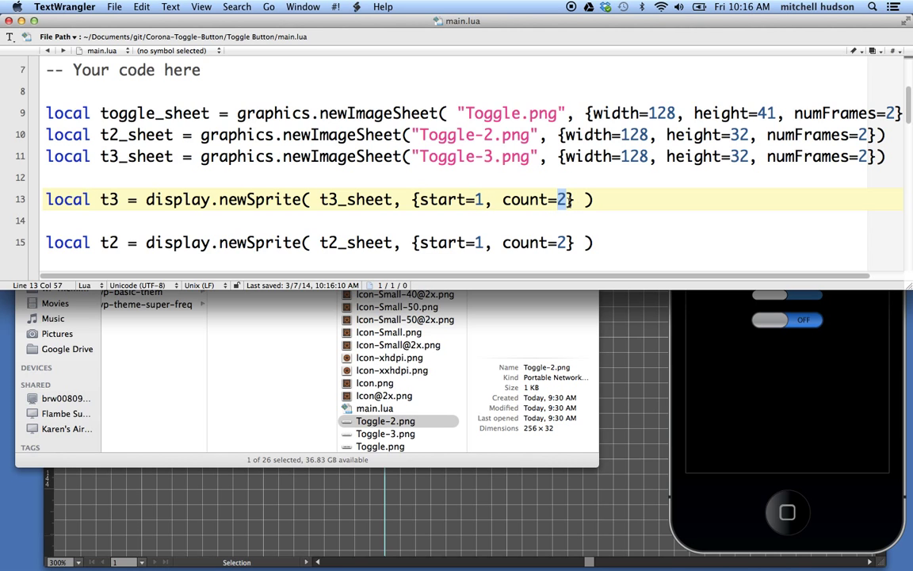
click(711, 311)
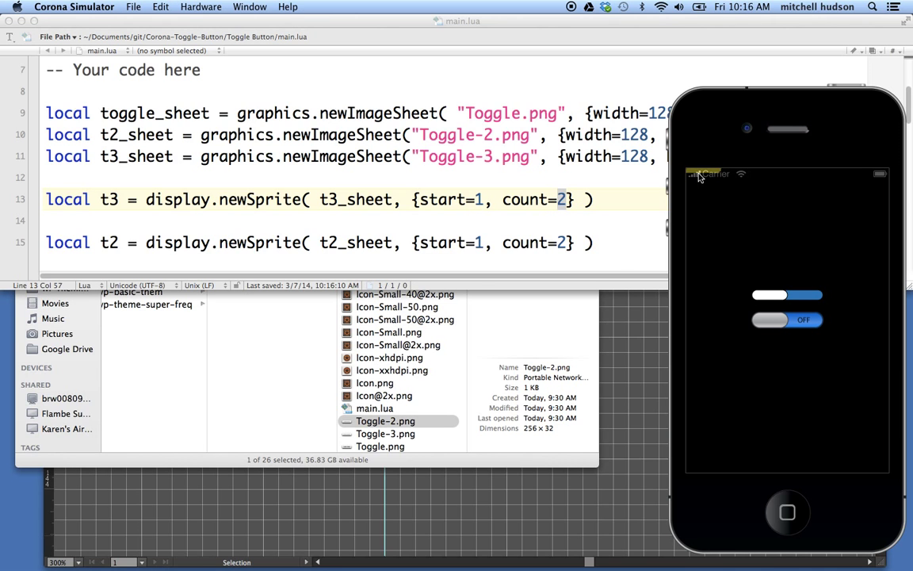
click(604, 208)
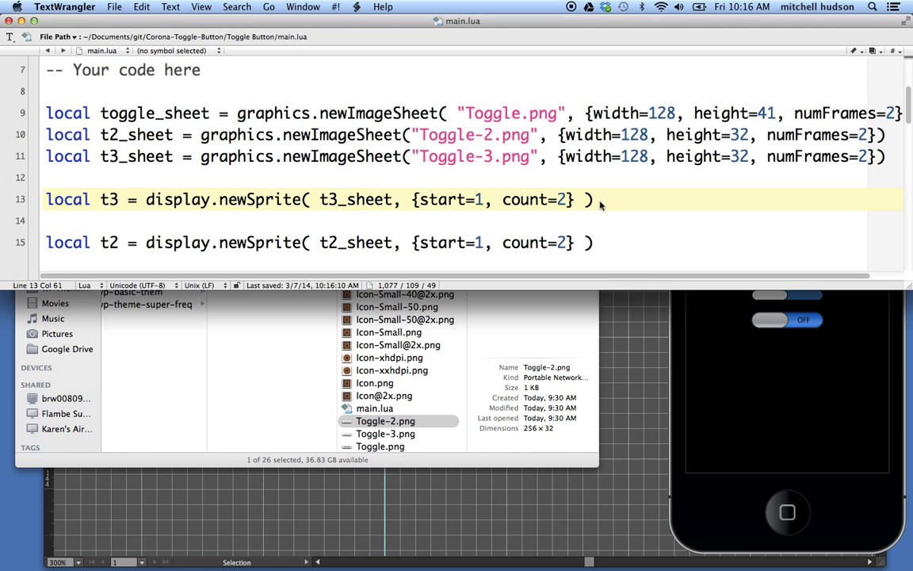
- Replace the old t2 line with t3.x = 160 and t3.y = 160, then save
key(super+z)
text(t)
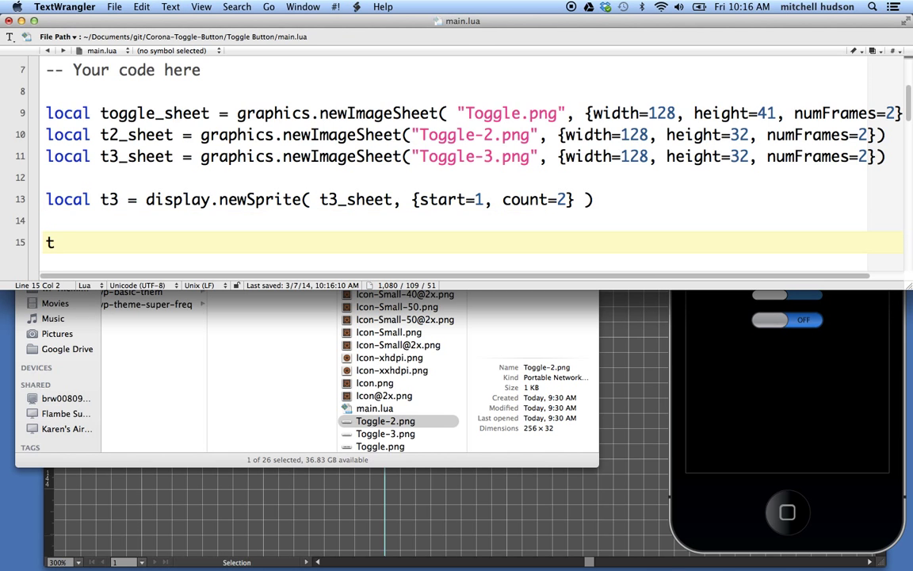
text(3.x = 16)
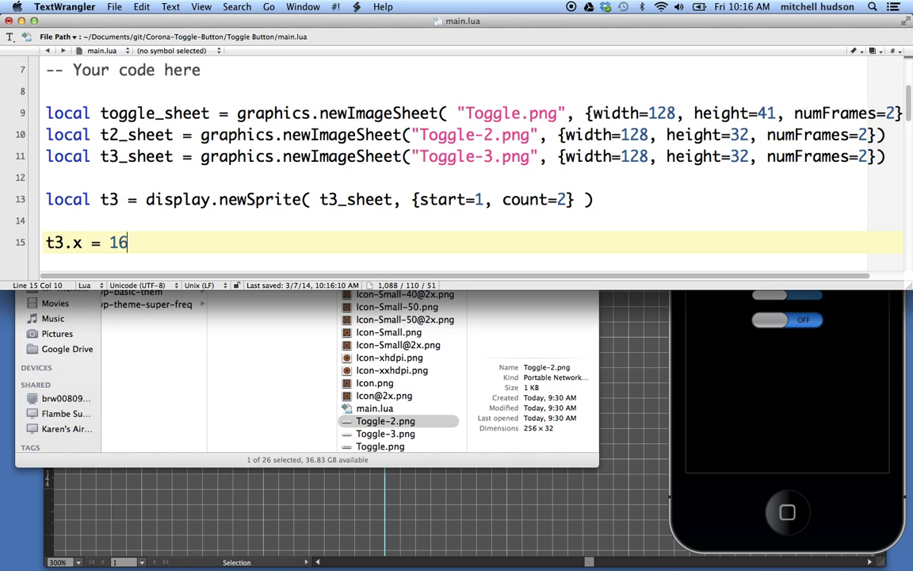
text(0)
key(Return)
text(t3.y = 1)
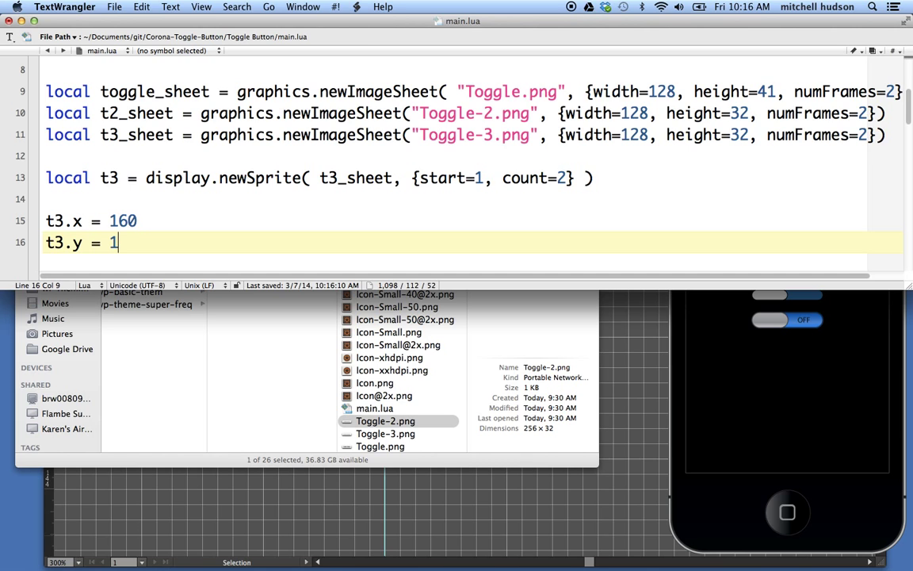
text(60)
key(super+s)
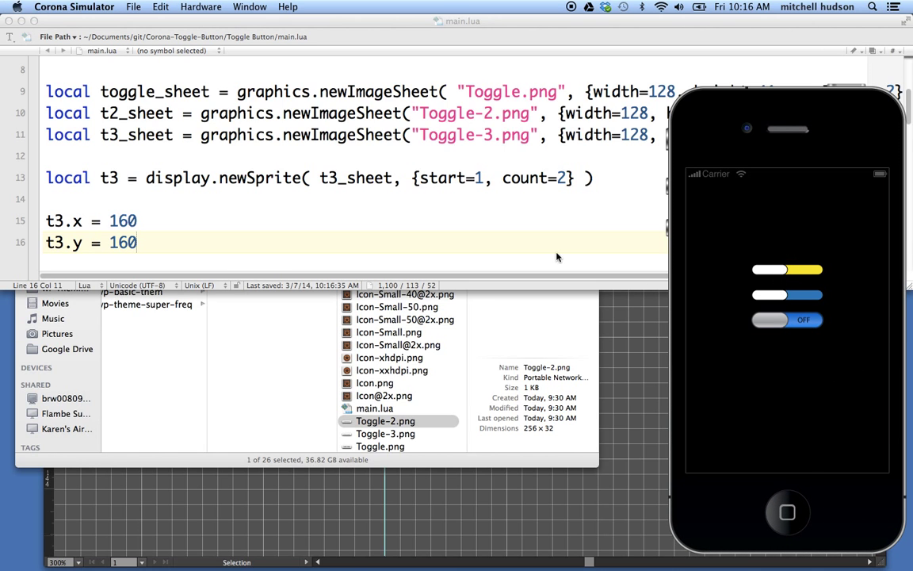
click(504, 231)
- Add t3:play() below the position code and save to run it in the simulator
key(Return)
key(Return)
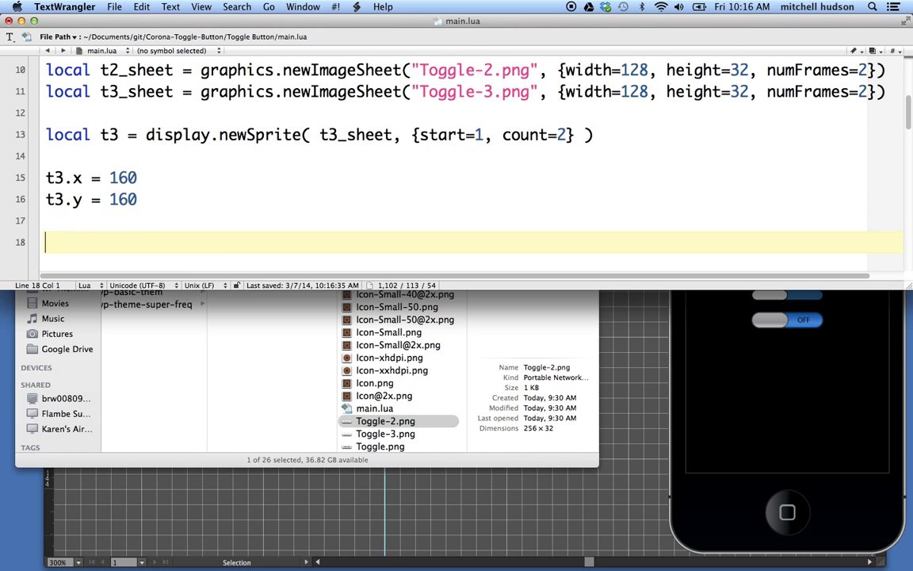
text(t3:play)
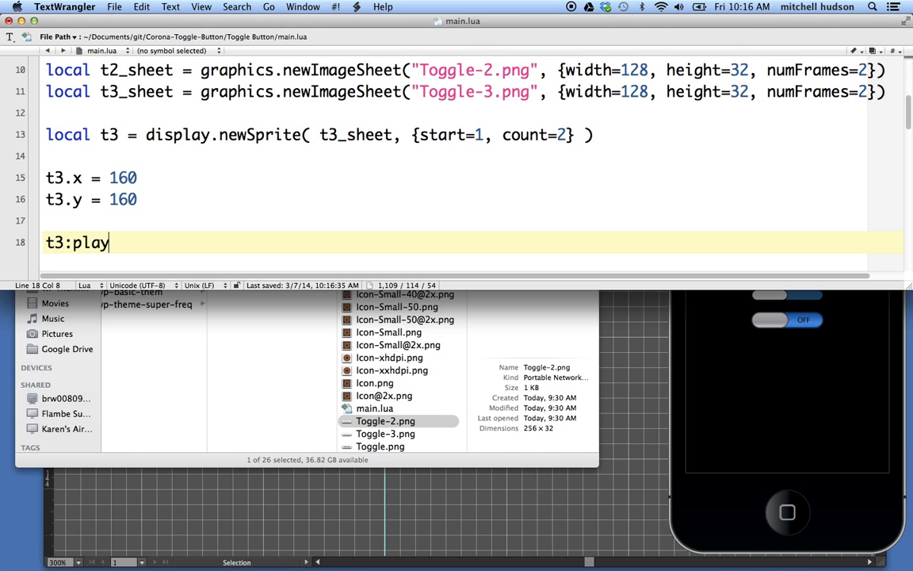
text(())
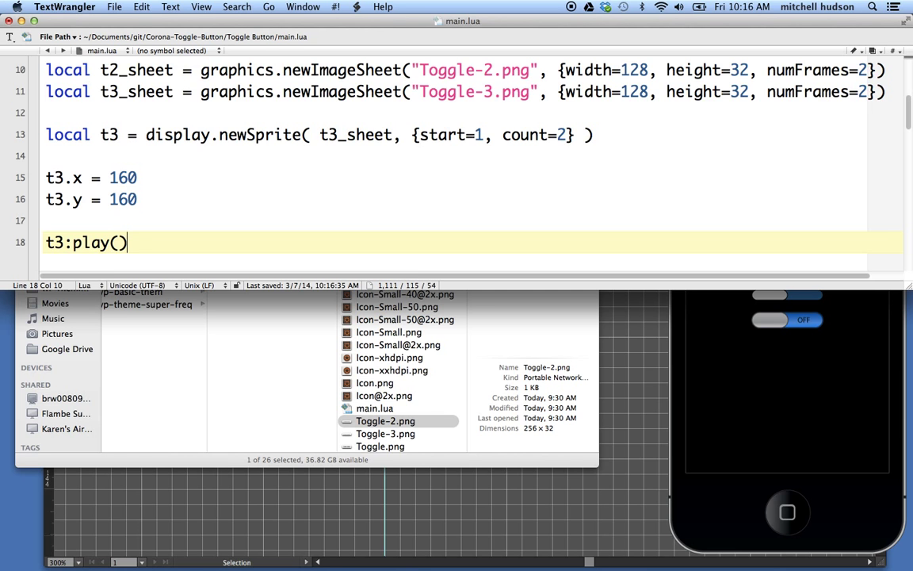
key(super+s)
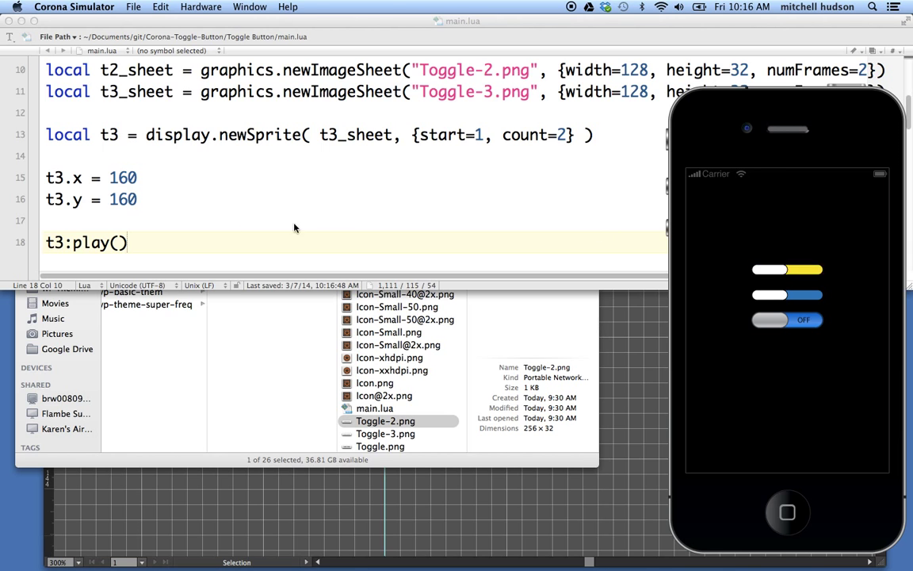
click(142, 240)
drag(128, 244, 20, 248)
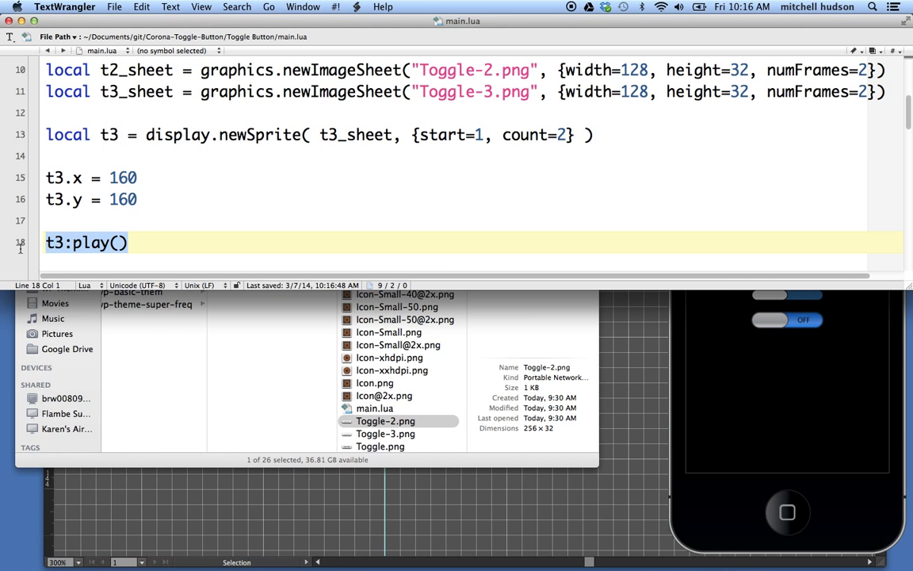
- Add time=500 after count=2 in the sprite options, save, and select t3:play() for removal
click(571, 135)
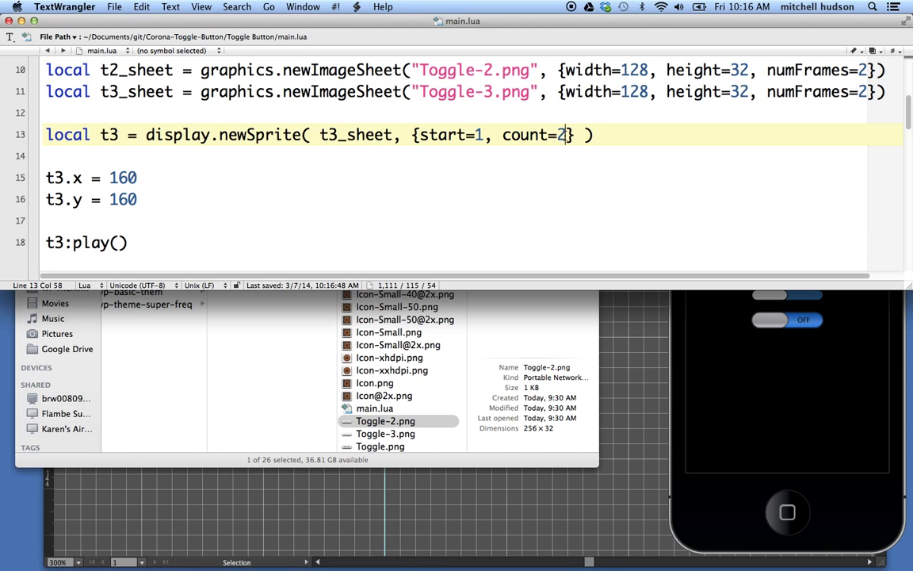
text(, time)
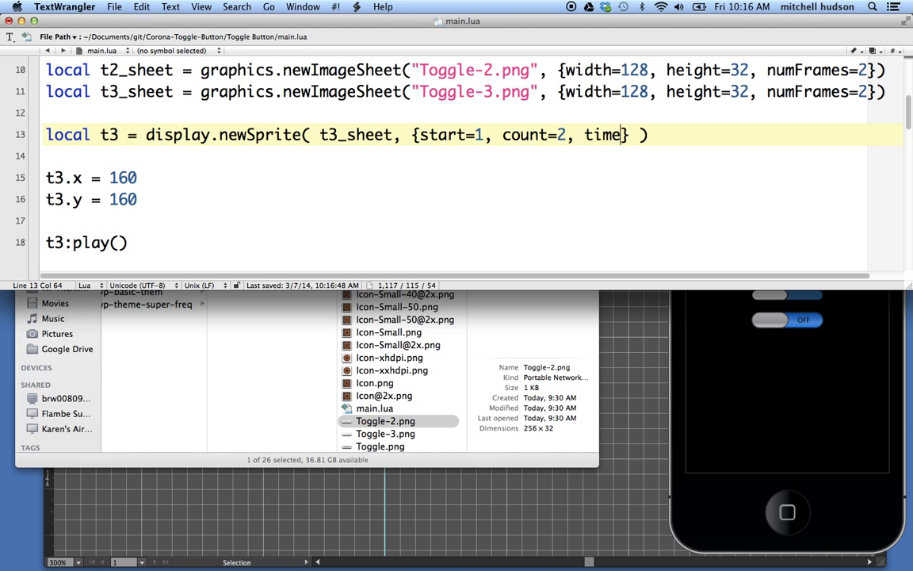
text(=500)
key(super+s)
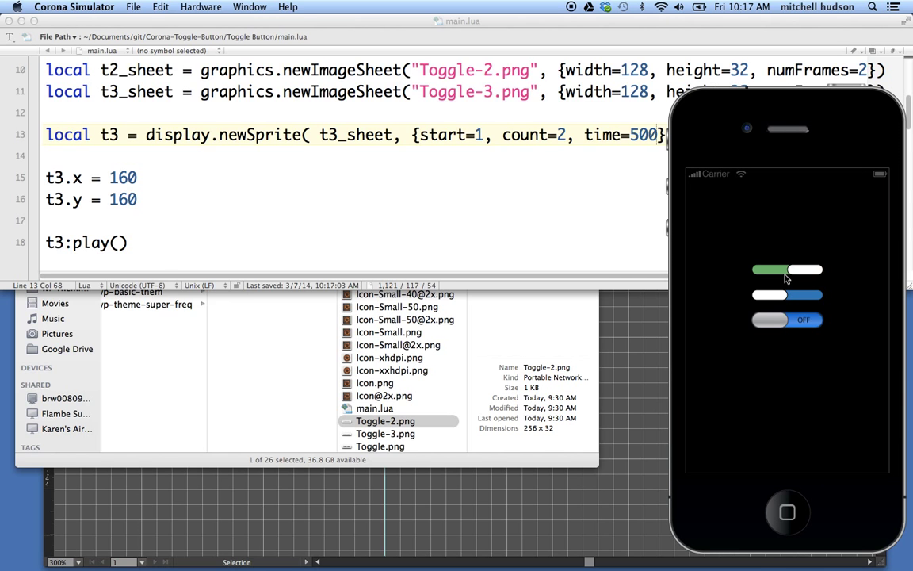
click(139, 249)
drag(138, 249, 45, 245)
- Replace t3:play() with an empty local function tap_t3( event ) ... end
key(BackSpace)
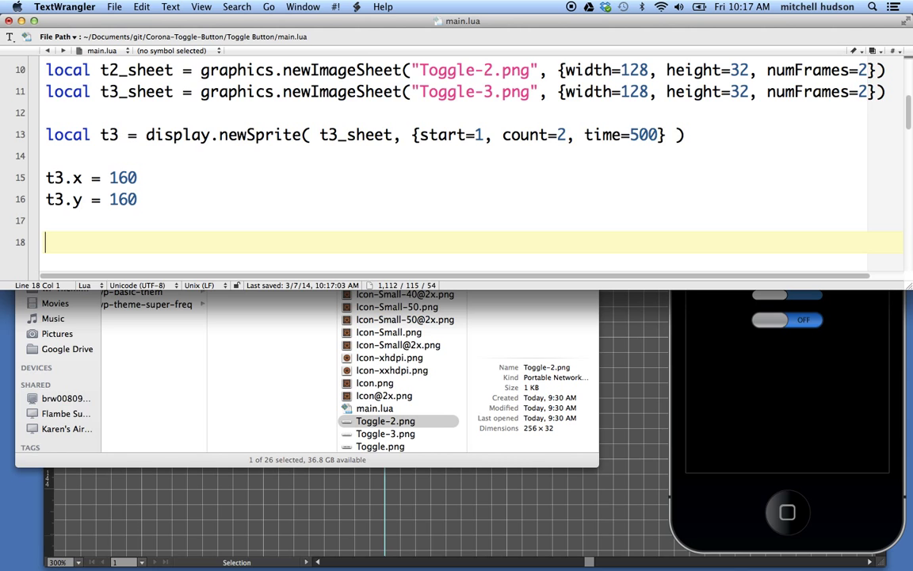
text(local function tap)
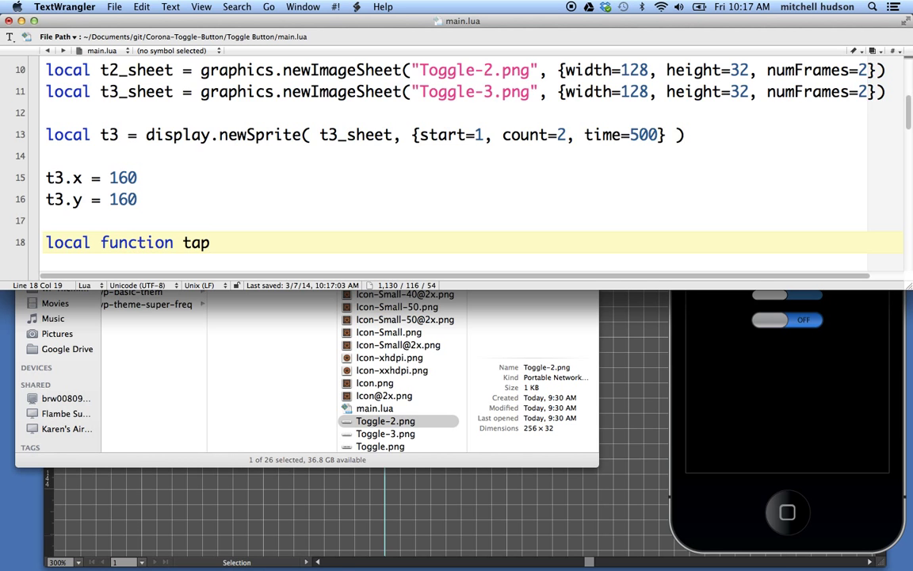
text(_t3( event ))
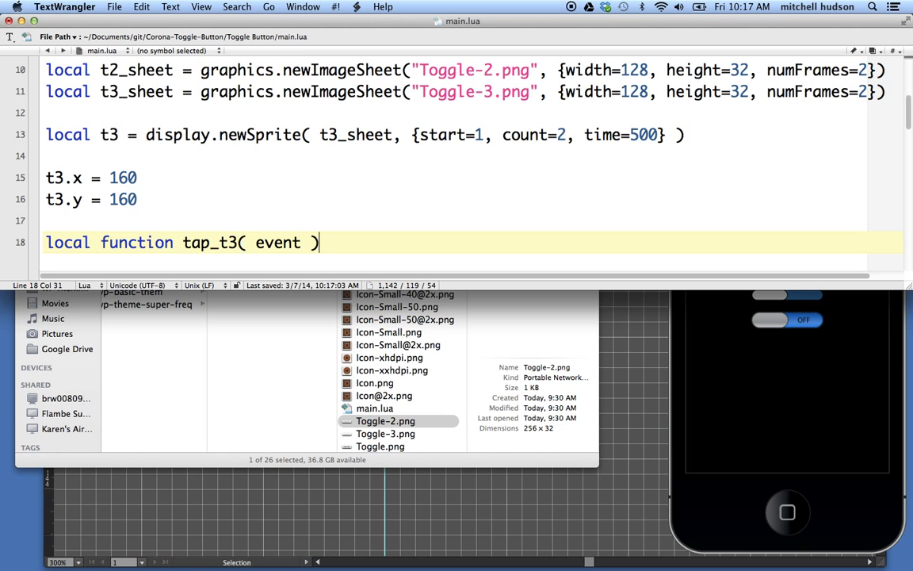
key(Return)
key(Return)
text(end)
key(Return)
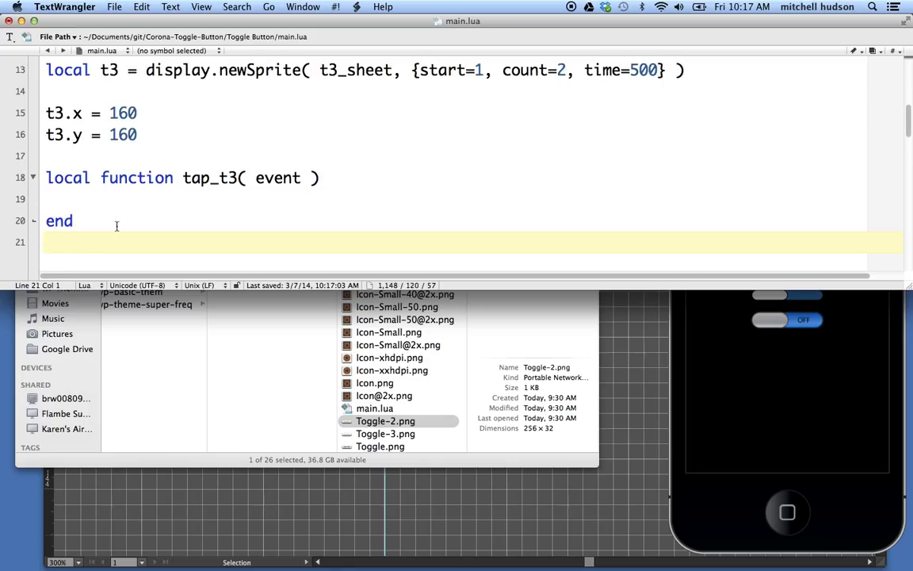
- Add t3:addEventListener("tap", tap_t3) on line 21 and save main.lua
scroll(107, 203, down, 1)
click(112, 181)
click(72, 227)
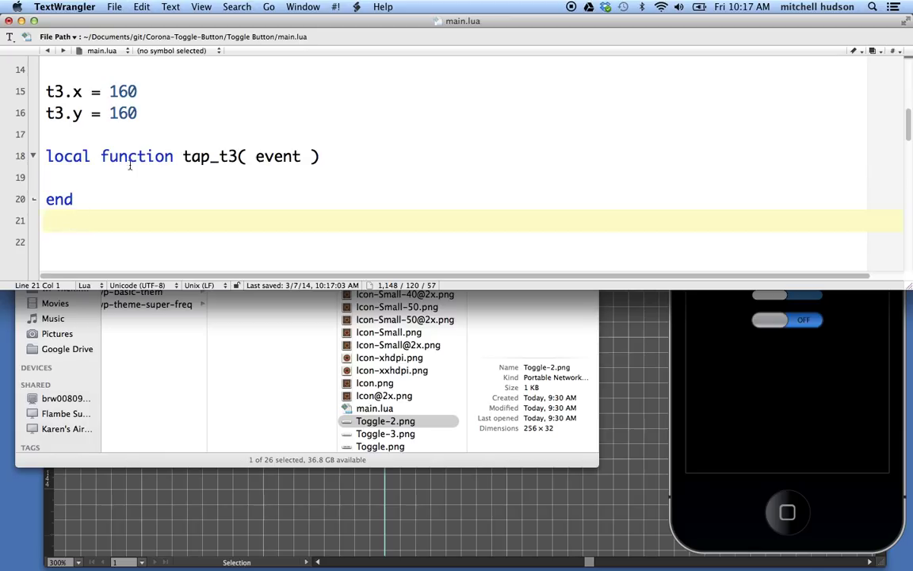
text(t3:addEv)
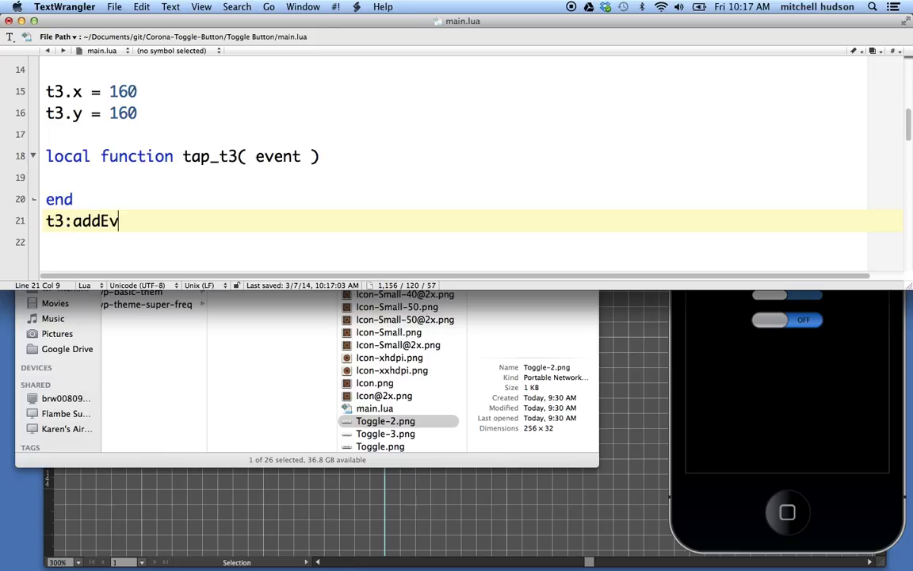
text(entListen)
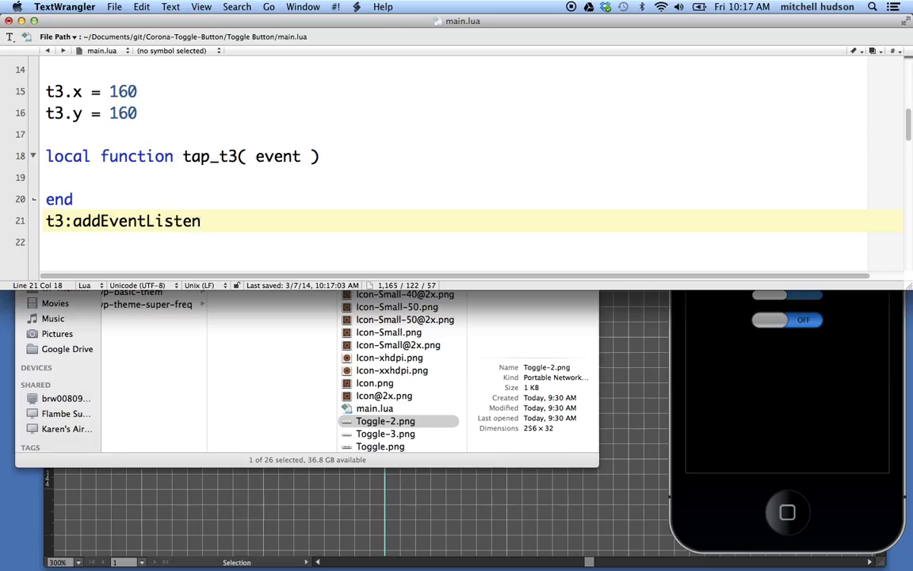
text(er())
key(Left)
text("")
key(Left)
text(tap)
key(BackSpace)
text(p", )
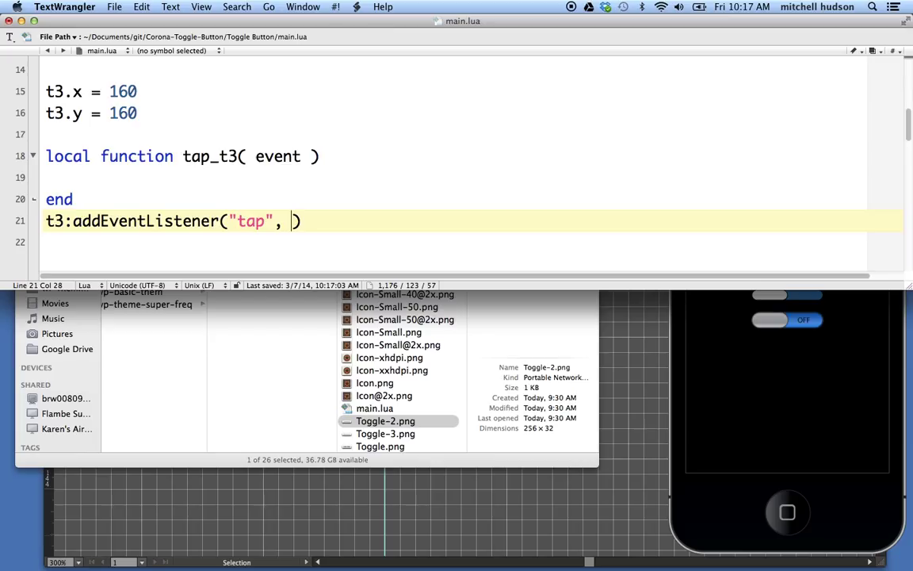
text(tap_t3)
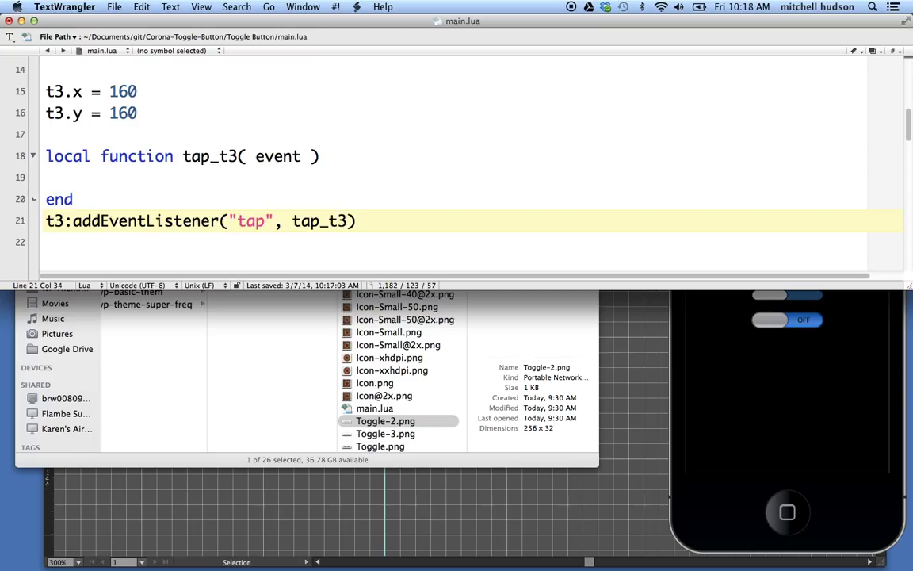
key(super+s)
- Indent the empty line inside tap_t3, then tap the toggles in the simulator
click(114, 183)
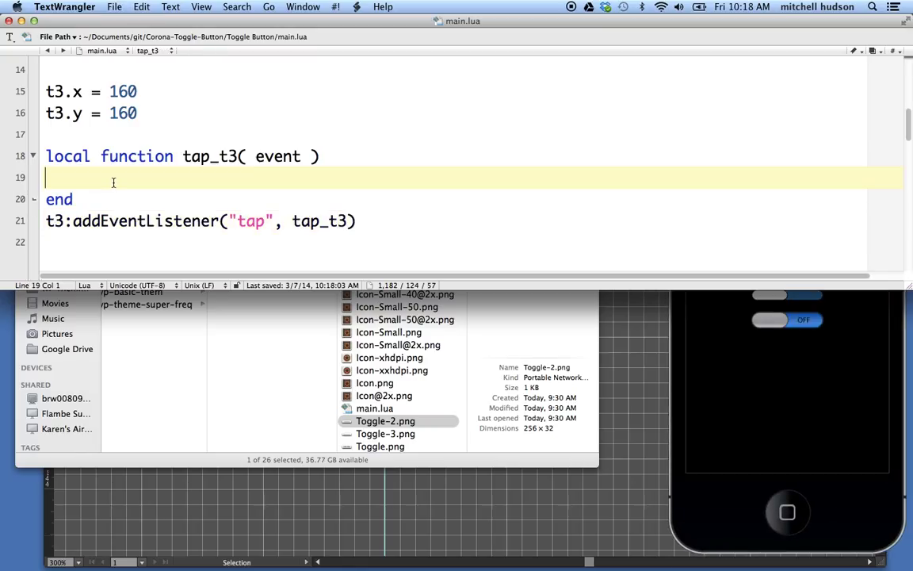
key(Tab)
click(725, 334)
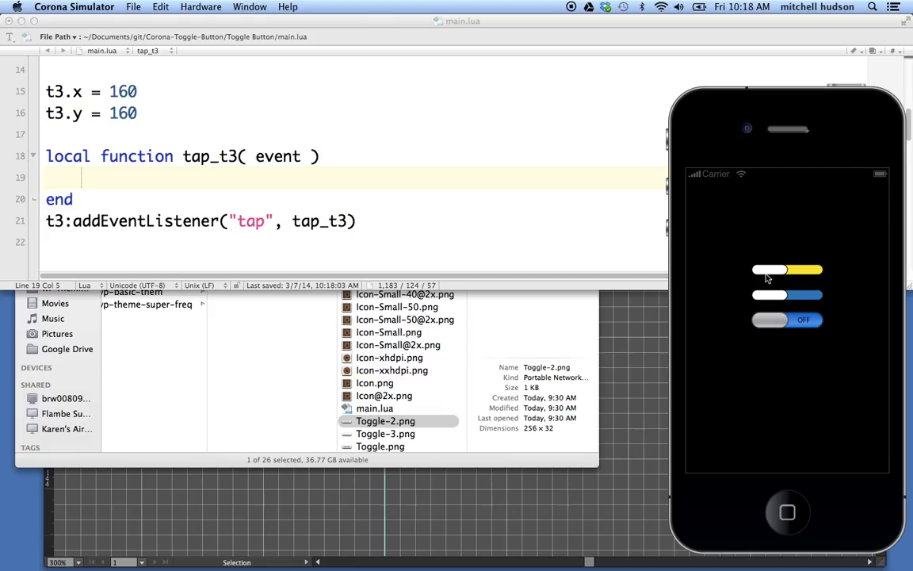
click(785, 297)
click(773, 320)
click(157, 173)
- Inside tap_t3 write if t3.frame == 1 then t3:setFrame(2), outdenting the following line
text(if t3.f)
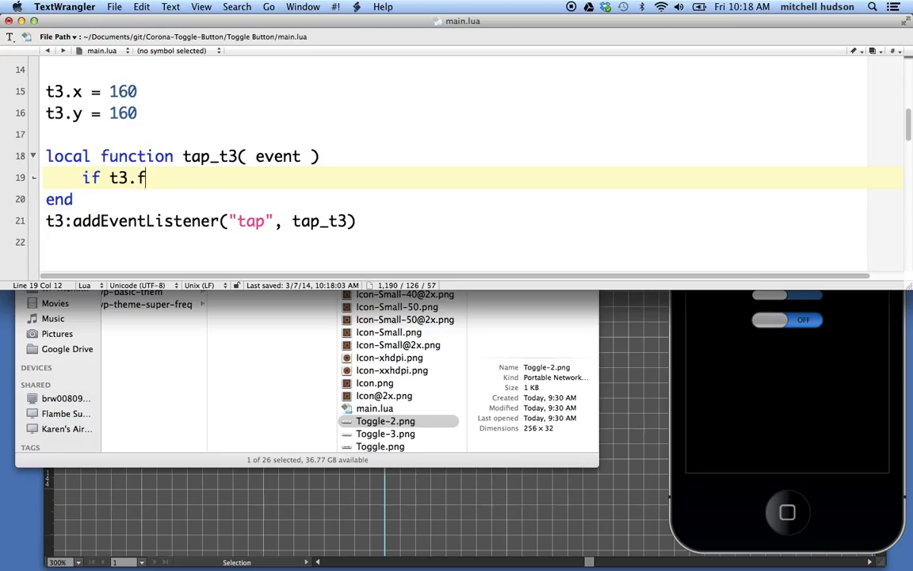
text(rame == 1)
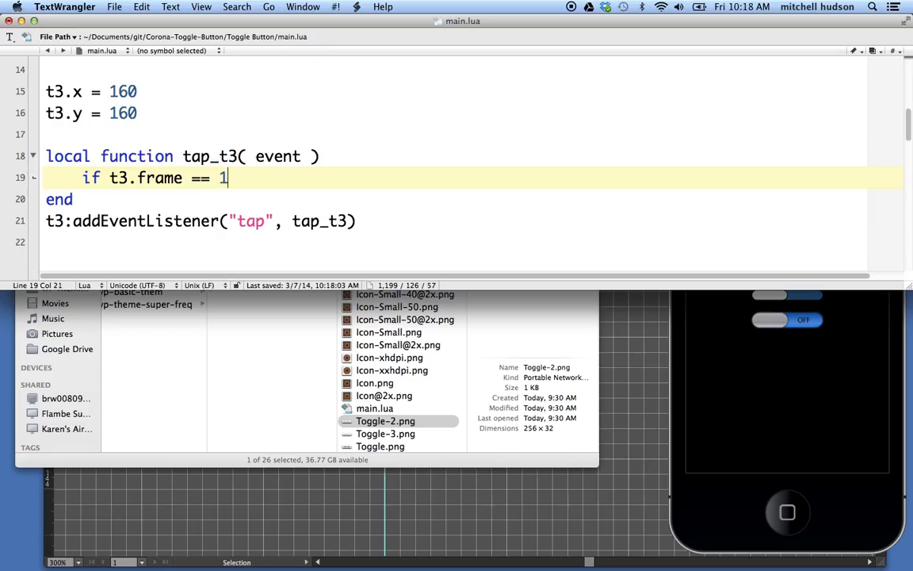
text( then)
key(Return)
key(Tab)
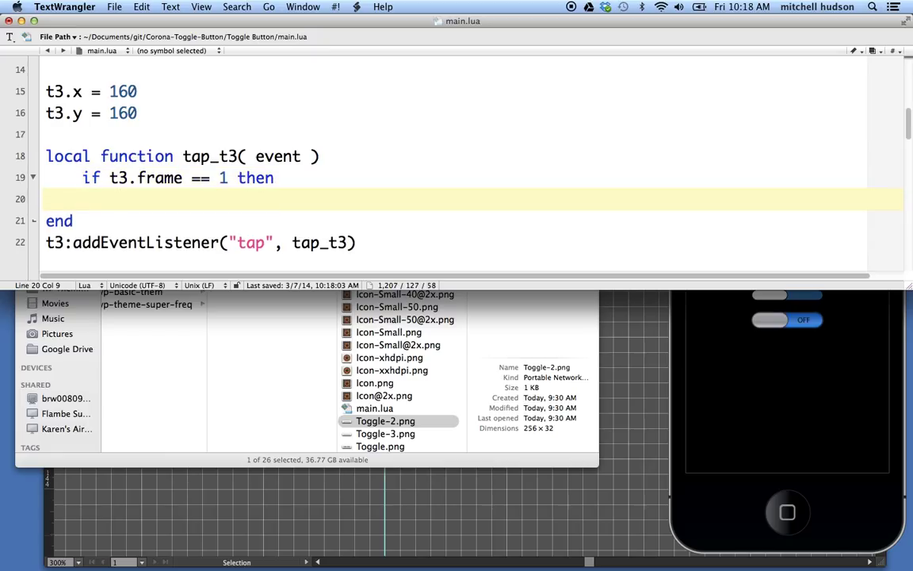
text(t3)
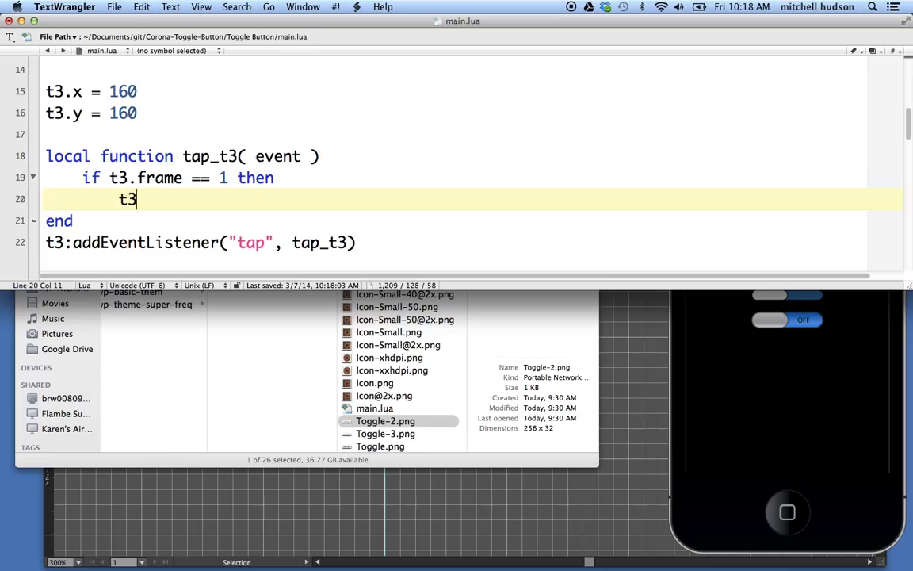
text(:setFr)
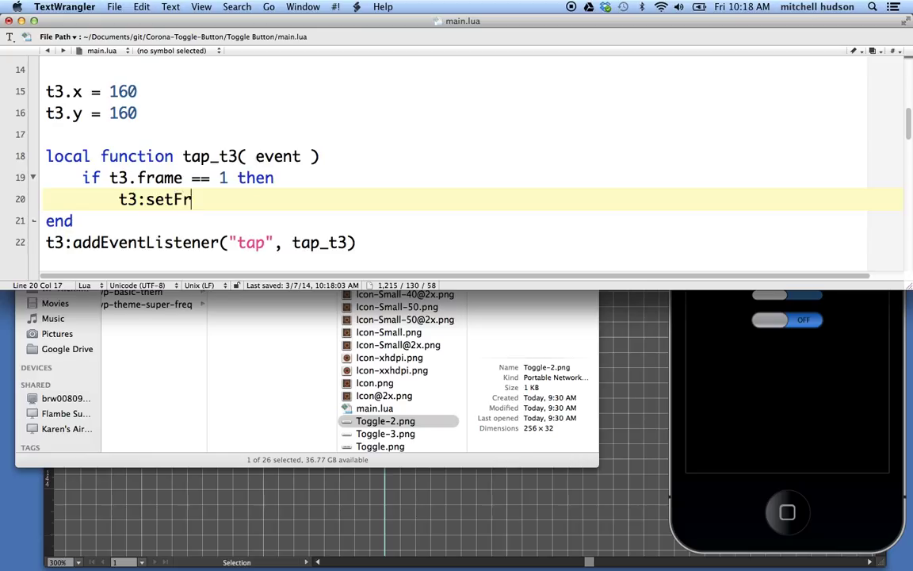
text(ame())
key(Left)
text(2)
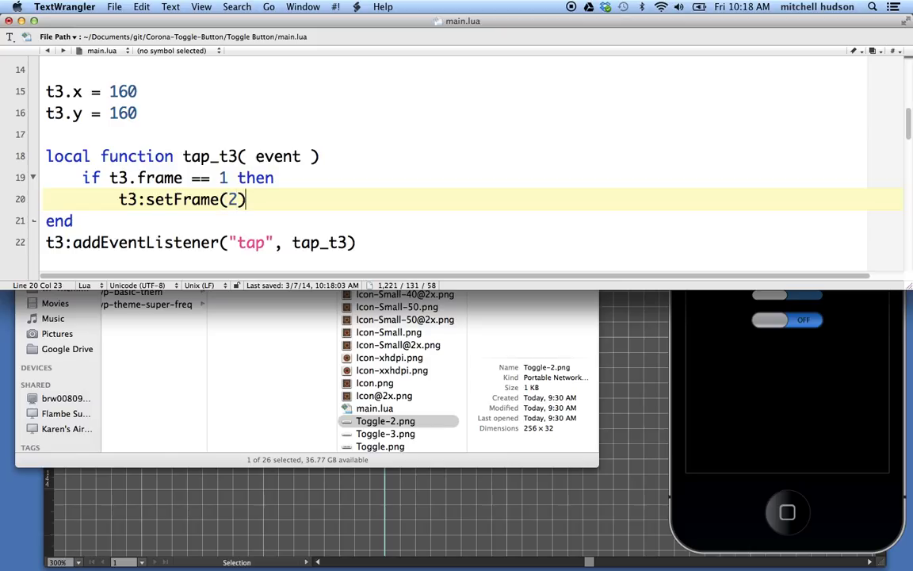
key(Right)
key(Return)
key(BackSpace)
scroll(456, 159, down, 1)
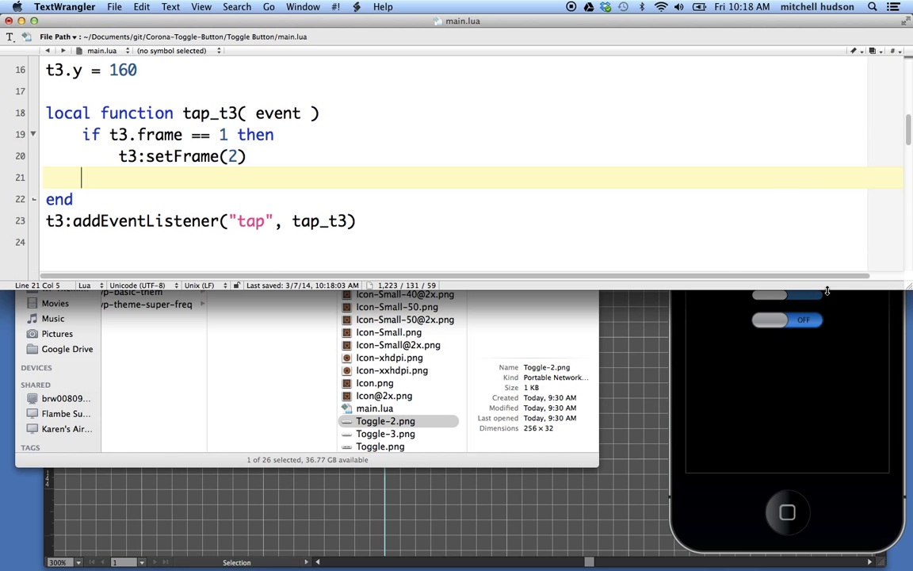
- Add an else branch and its closing end to the tap_t3 if statement
drag(839, 291, 766, 380)
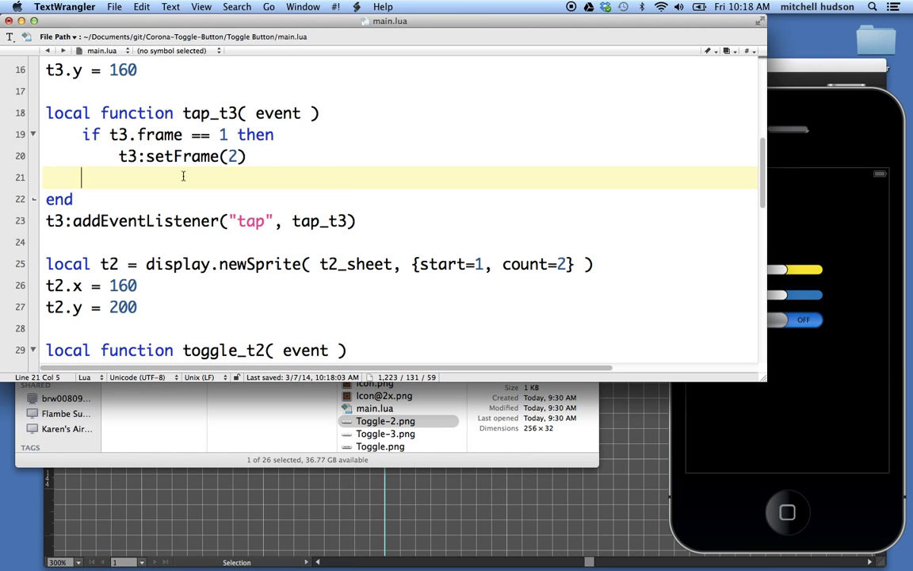
text(else)
key(Return)
key(Return)
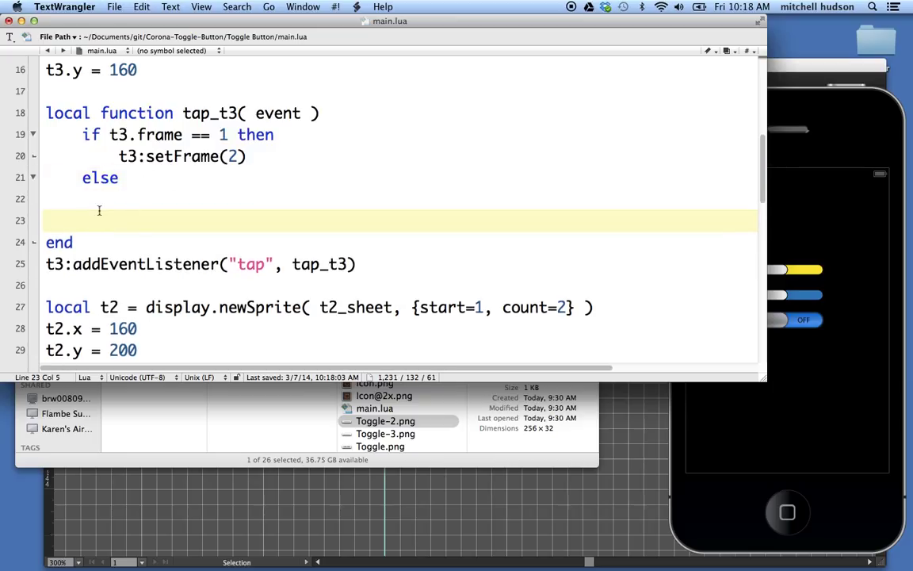
text(end)
drag(70, 242, 34, 220)
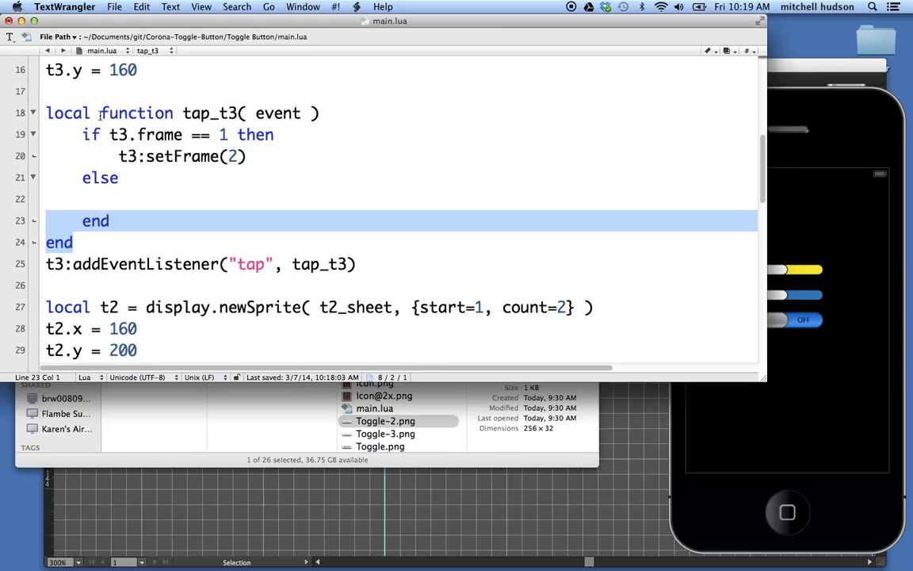
drag(100, 115, 173, 115)
click(78, 240)
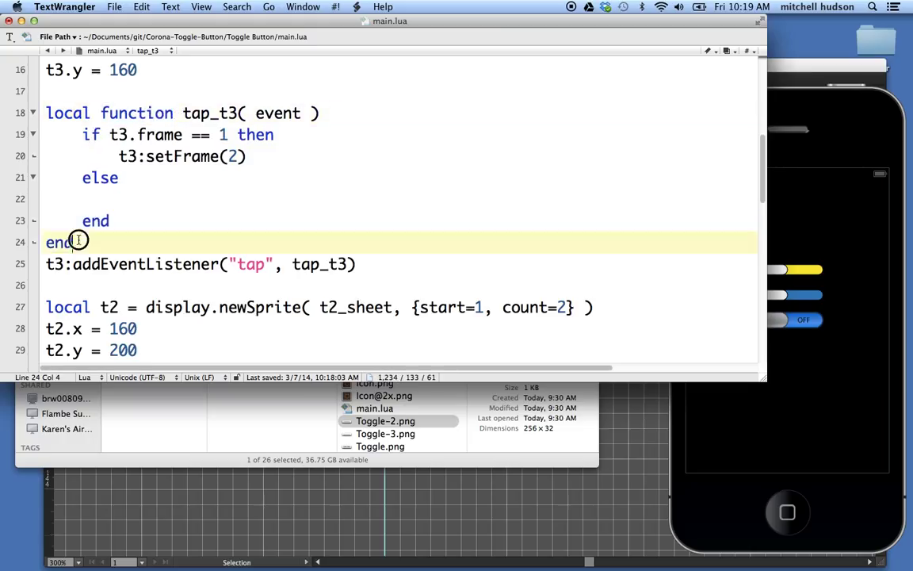
drag(48, 242, 75, 243)
drag(82, 135, 101, 136)
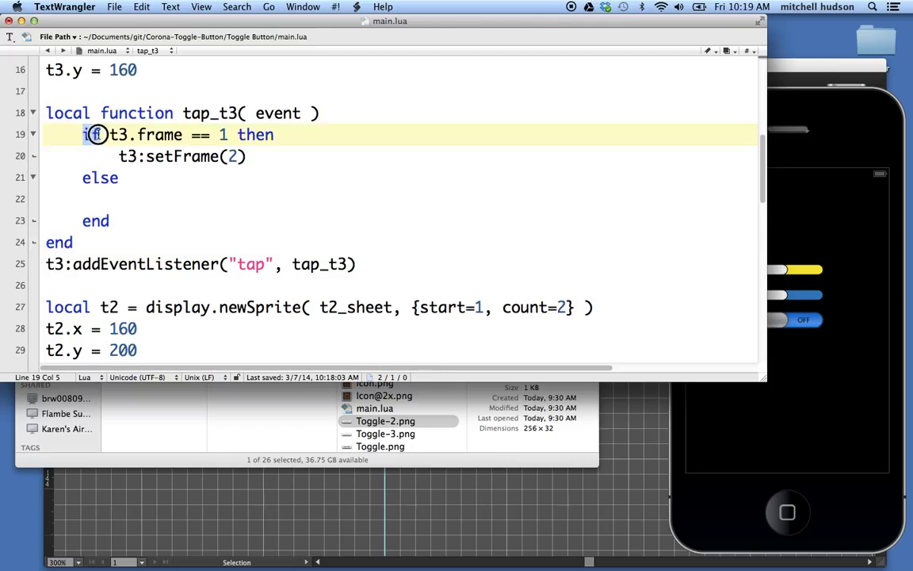
click(79, 200)
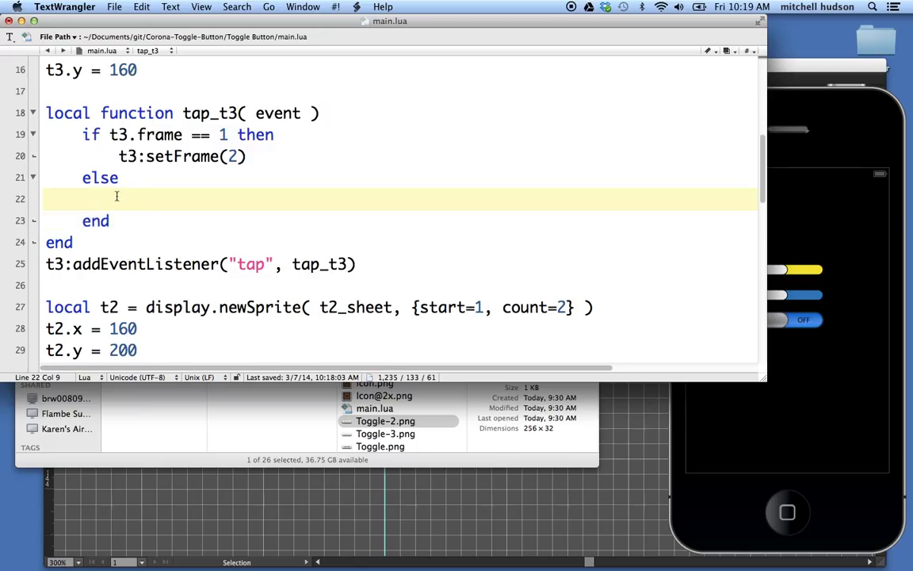
- Fill the else branch with t3:setFrame(1), copied from setFrame(2), and save the file
text(t)
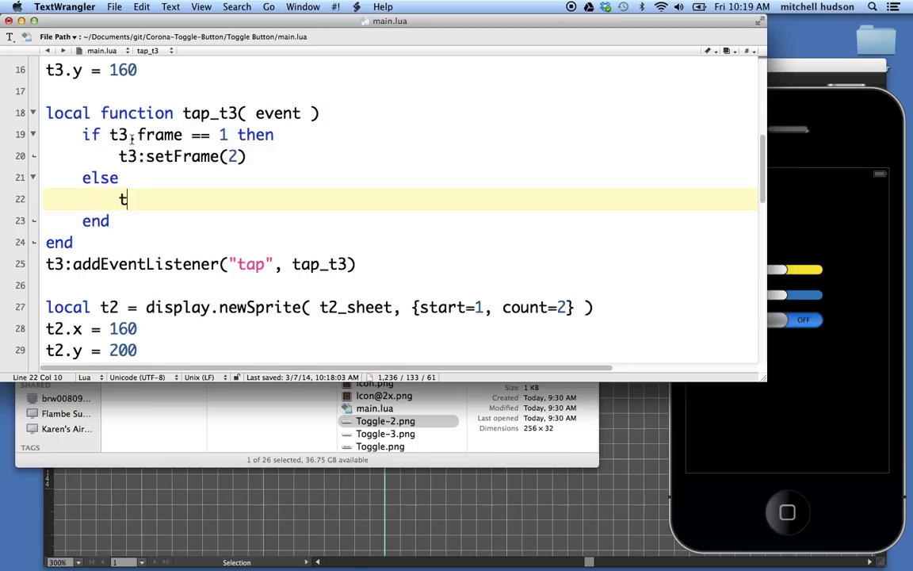
drag(111, 135, 225, 136)
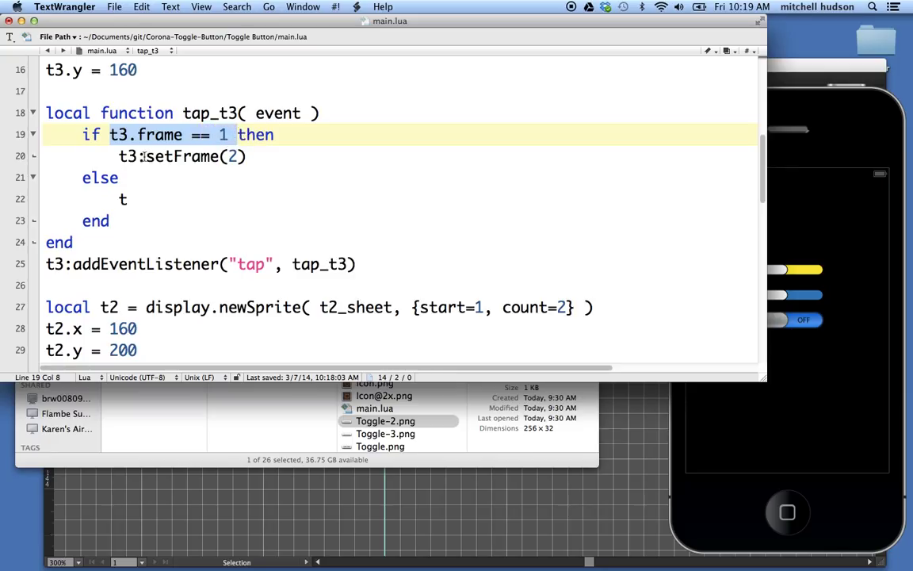
click(115, 157)
drag(115, 157, 256, 155)
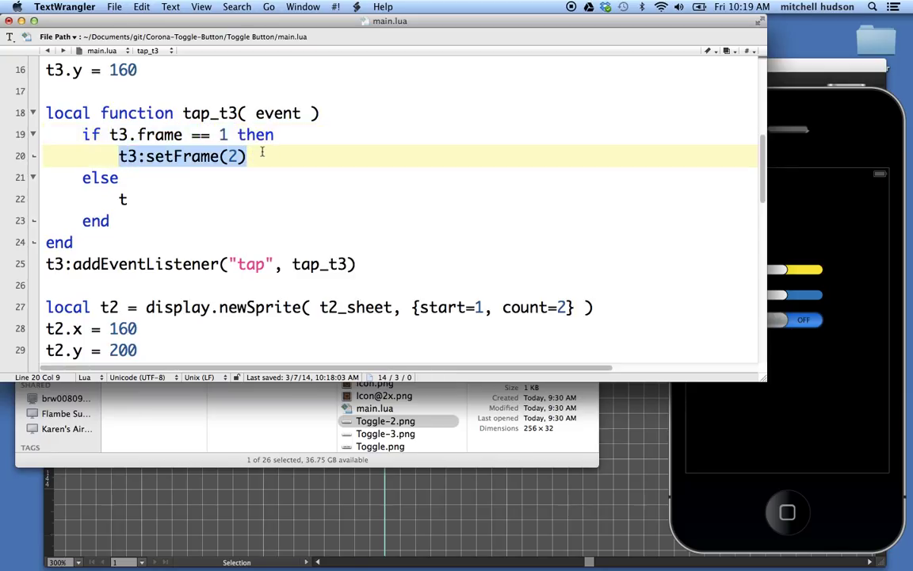
key(super+c)
double_click(121, 200)
key(super+v)
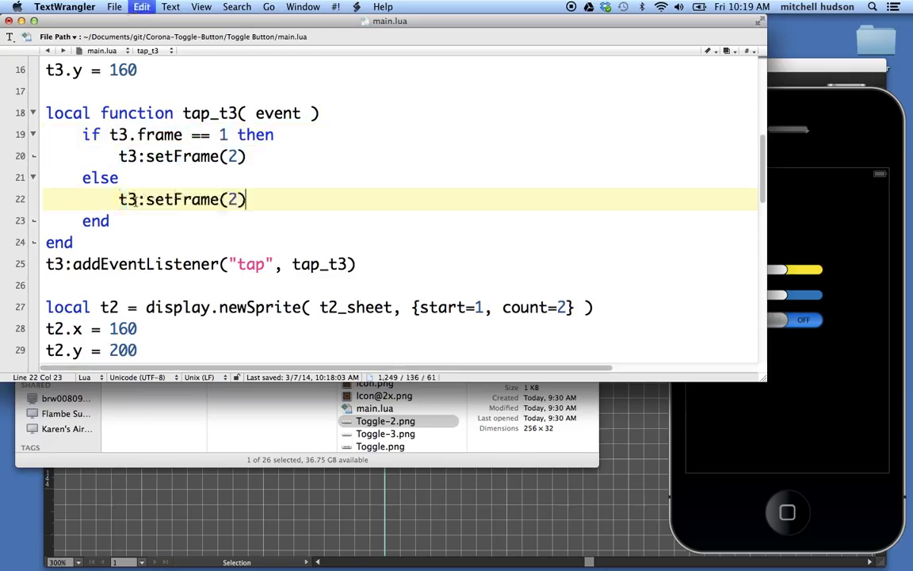
drag(191, 136, 228, 136)
double_click(233, 199)
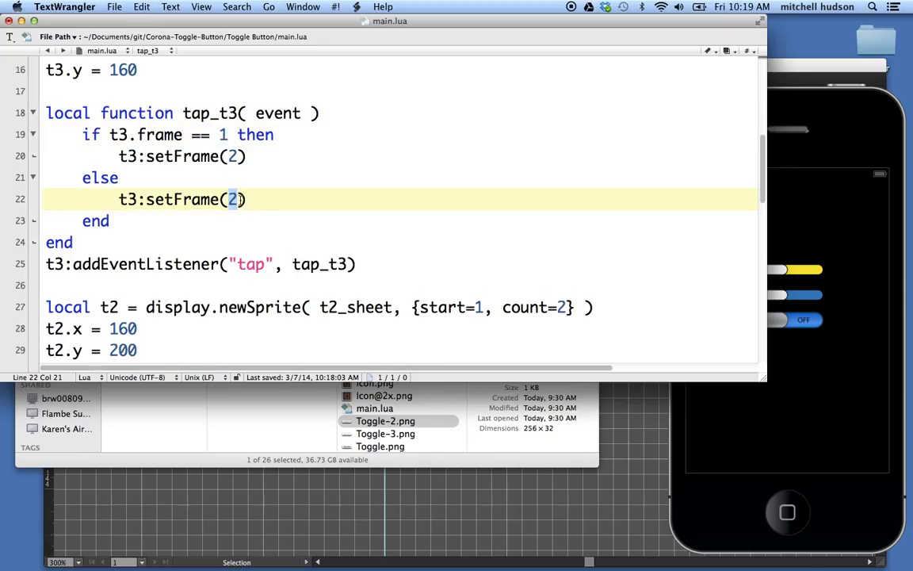
text(1)
key(super+s)
- Tap the top toggle repeatedly to flip it between yellow and green, ending on yellow
click(821, 241)
click(796, 269)
click(796, 270)
click(797, 272)
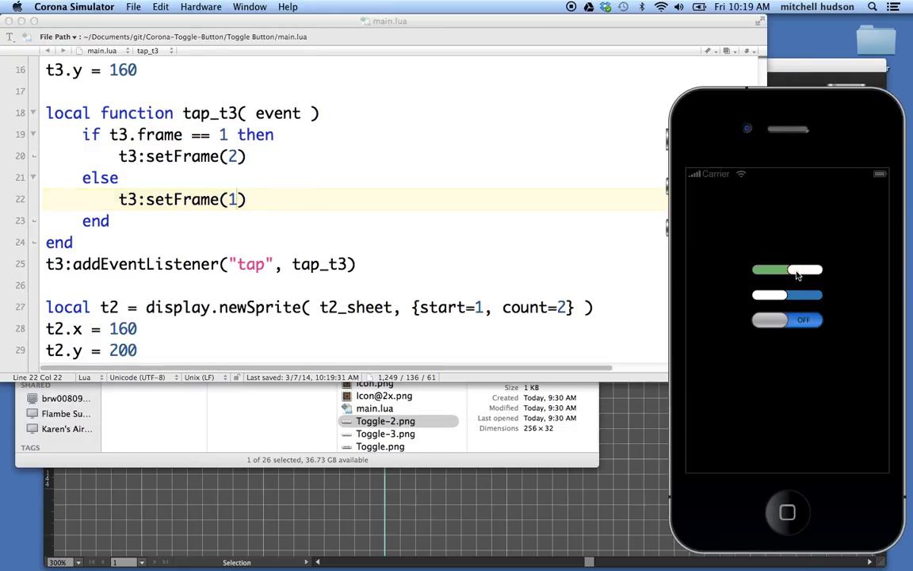
click(797, 270)
click(797, 272)
click(797, 273)
- Review the code, then bring up the simulator and return to the Toggle 3.ai artwork
click(549, 252)
scroll(604, 273, down, 7)
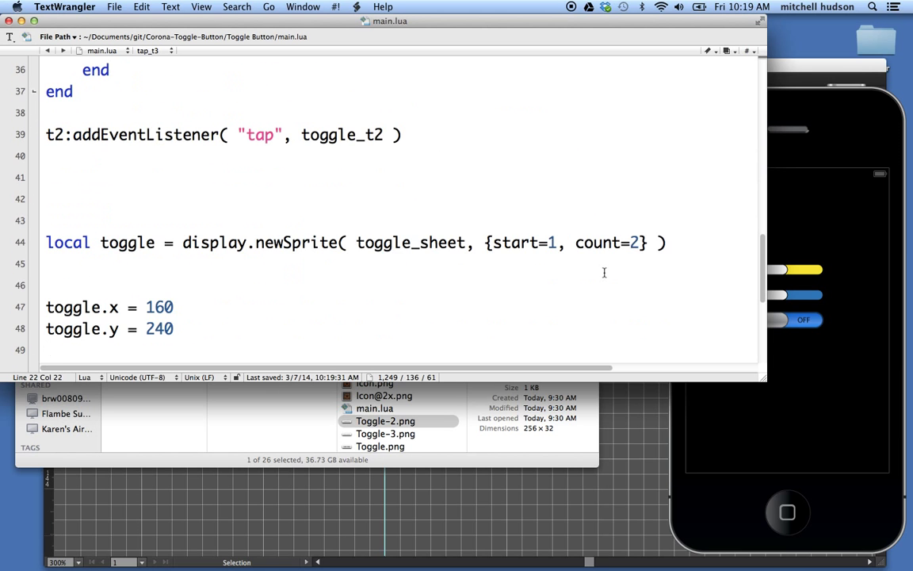
scroll(604, 272, up, 12)
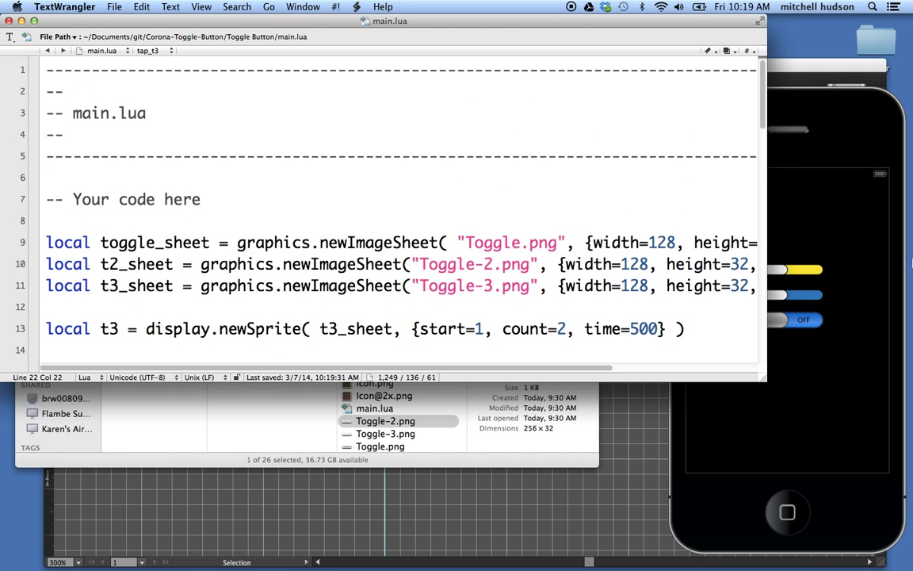
click(798, 238)
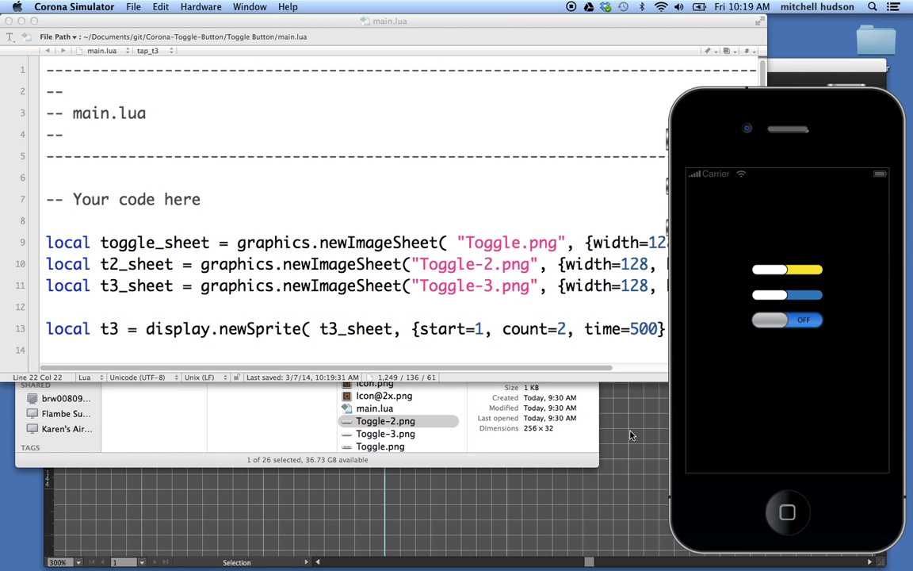
click(596, 465)
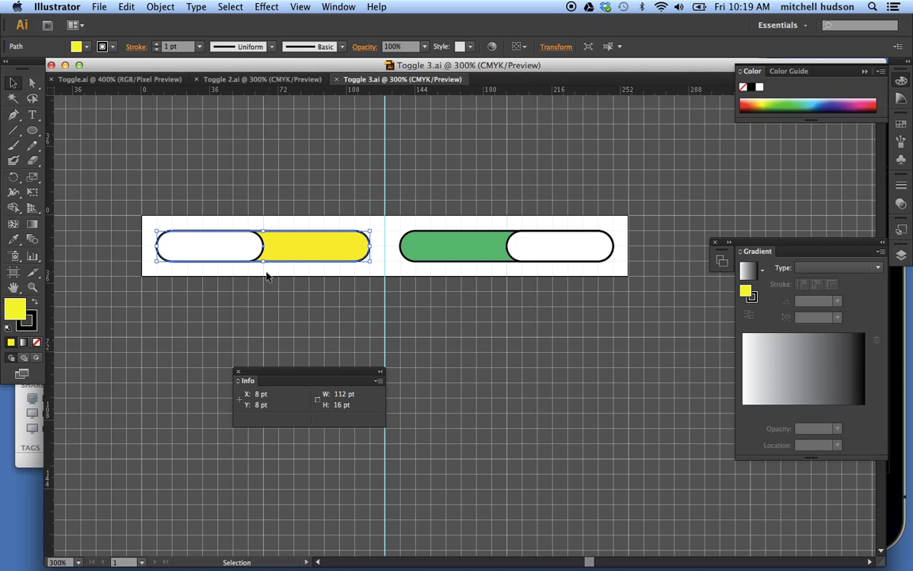